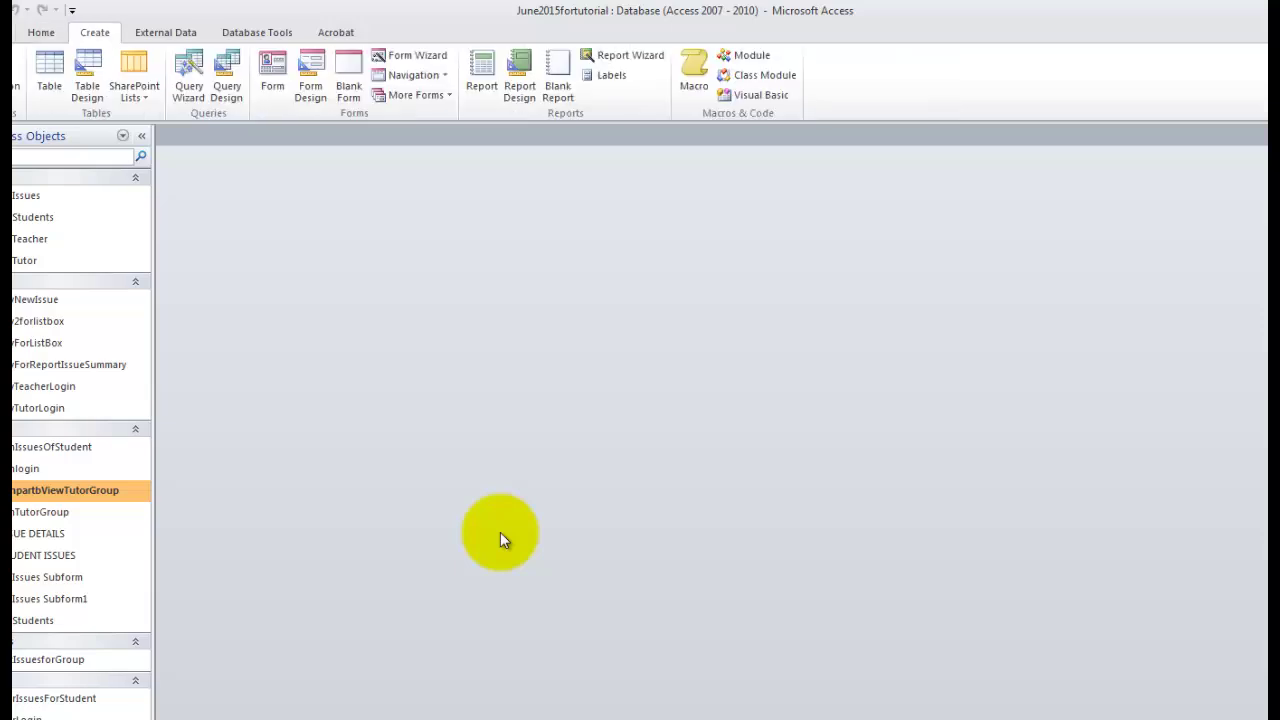
Start a Form Wizard on tblIssues with every field except IssueID.
left_click(417, 55)
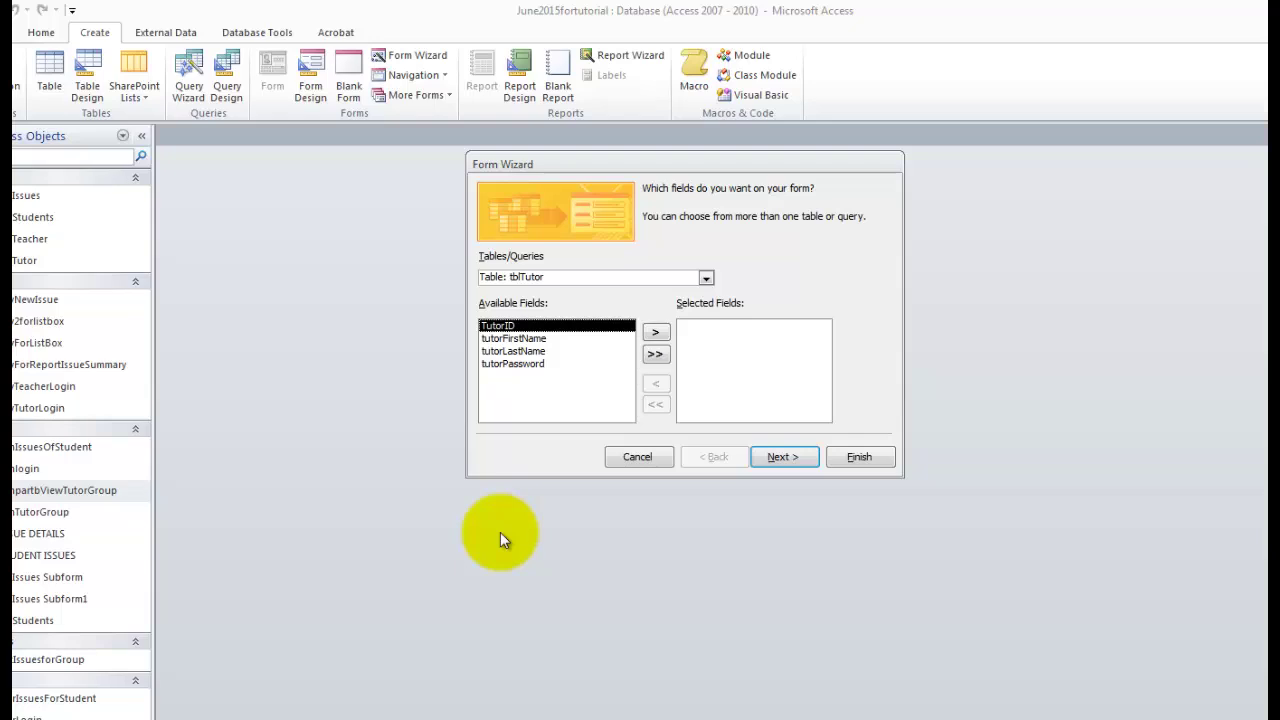
left_click(706, 278)
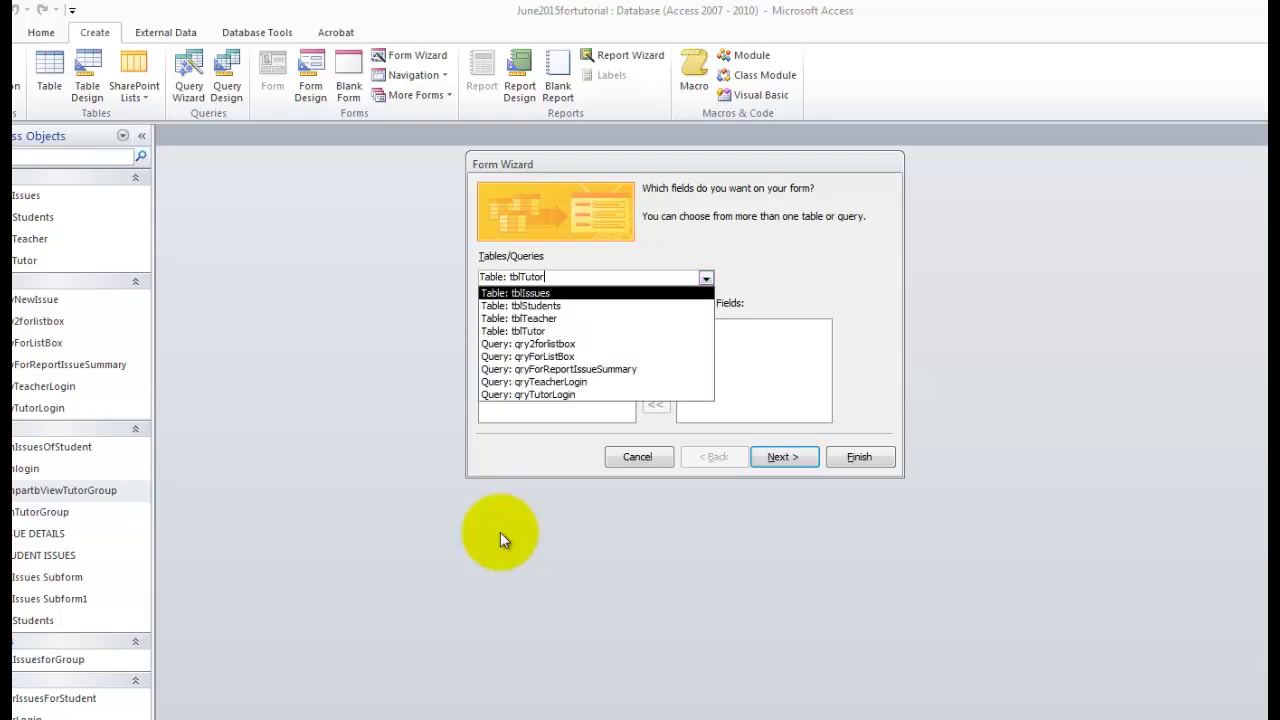
left_click(515, 293)
left_click(655, 354)
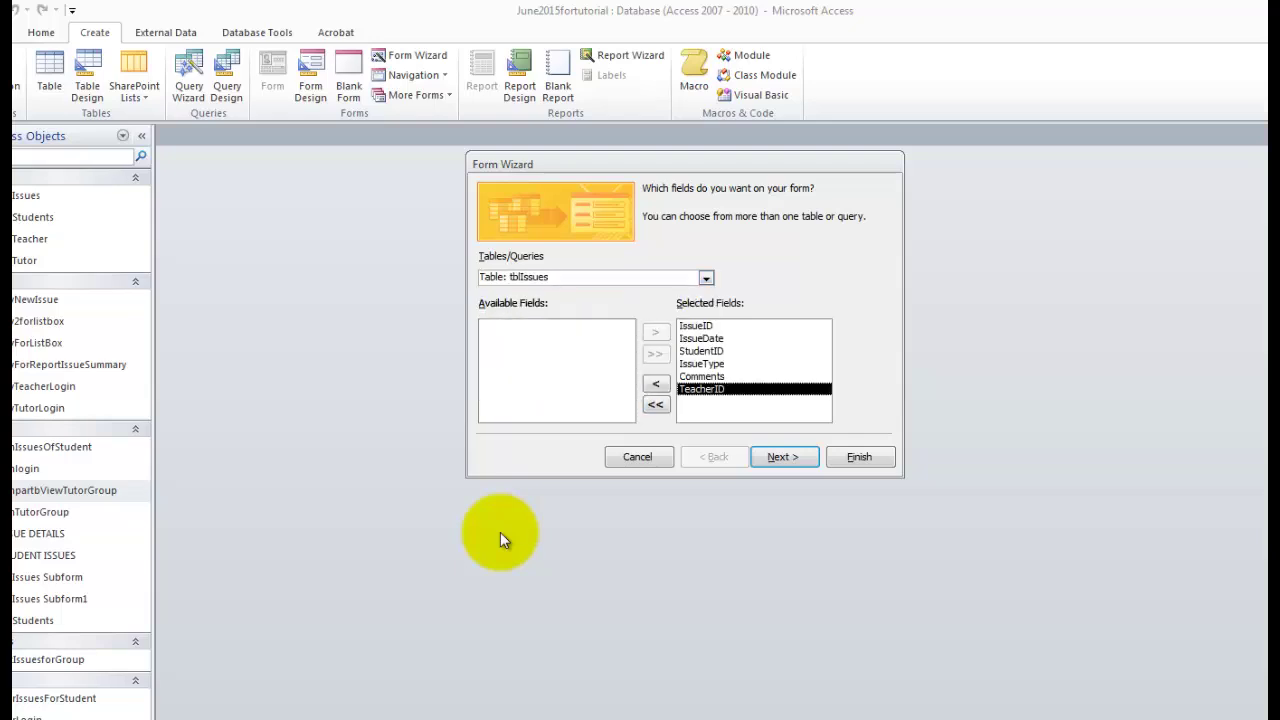
left_click(696, 326)
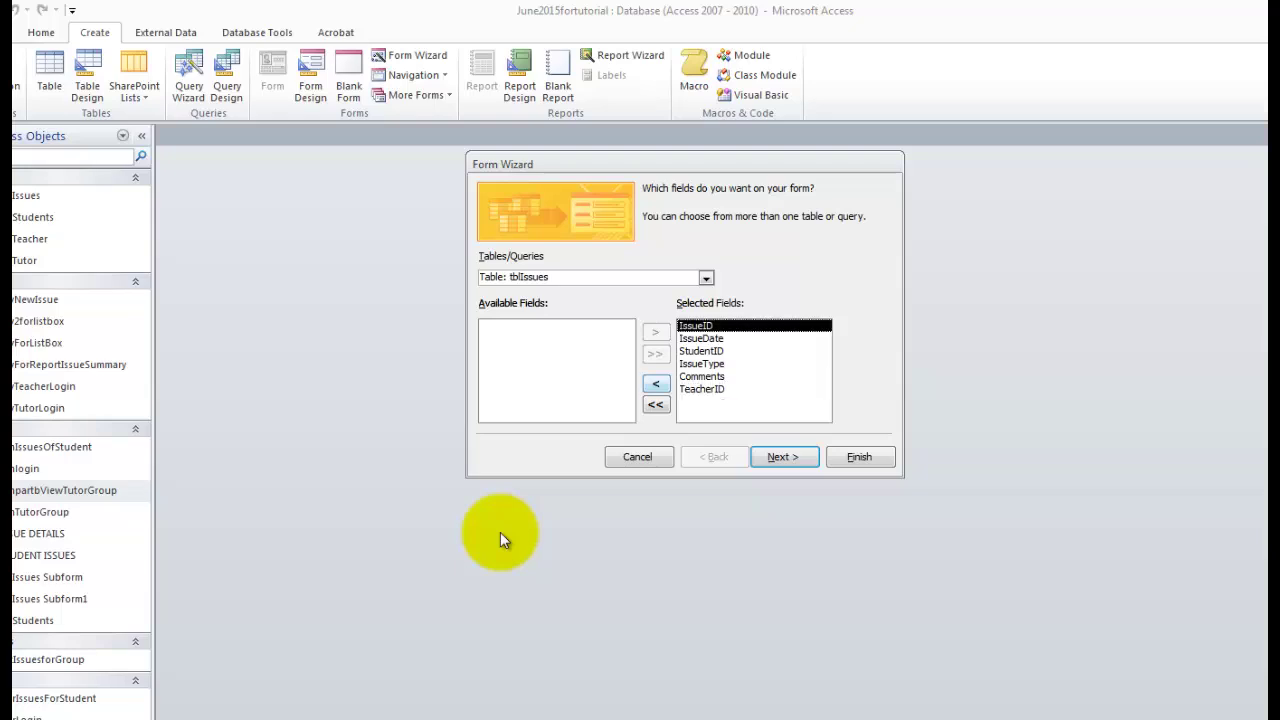
left_click(656, 384)
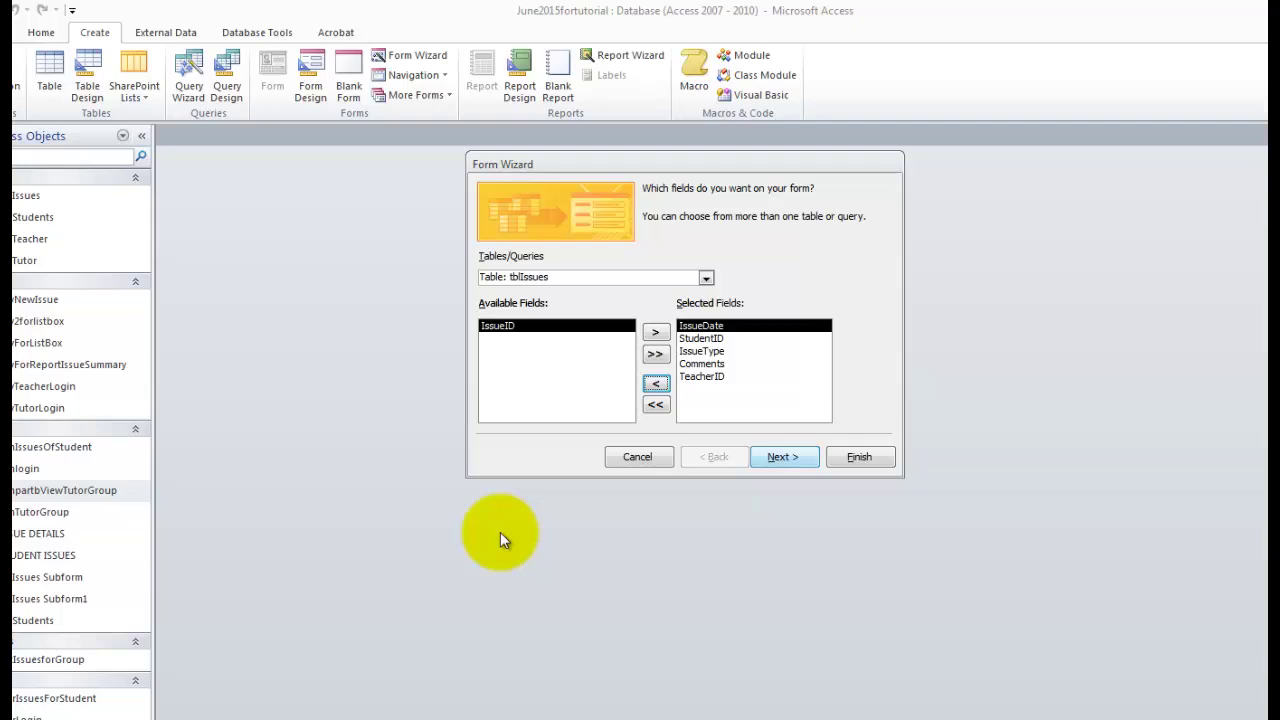
Title the new form frmAddNewIssue on the wizard's final page.
key("Return")
key("Return")
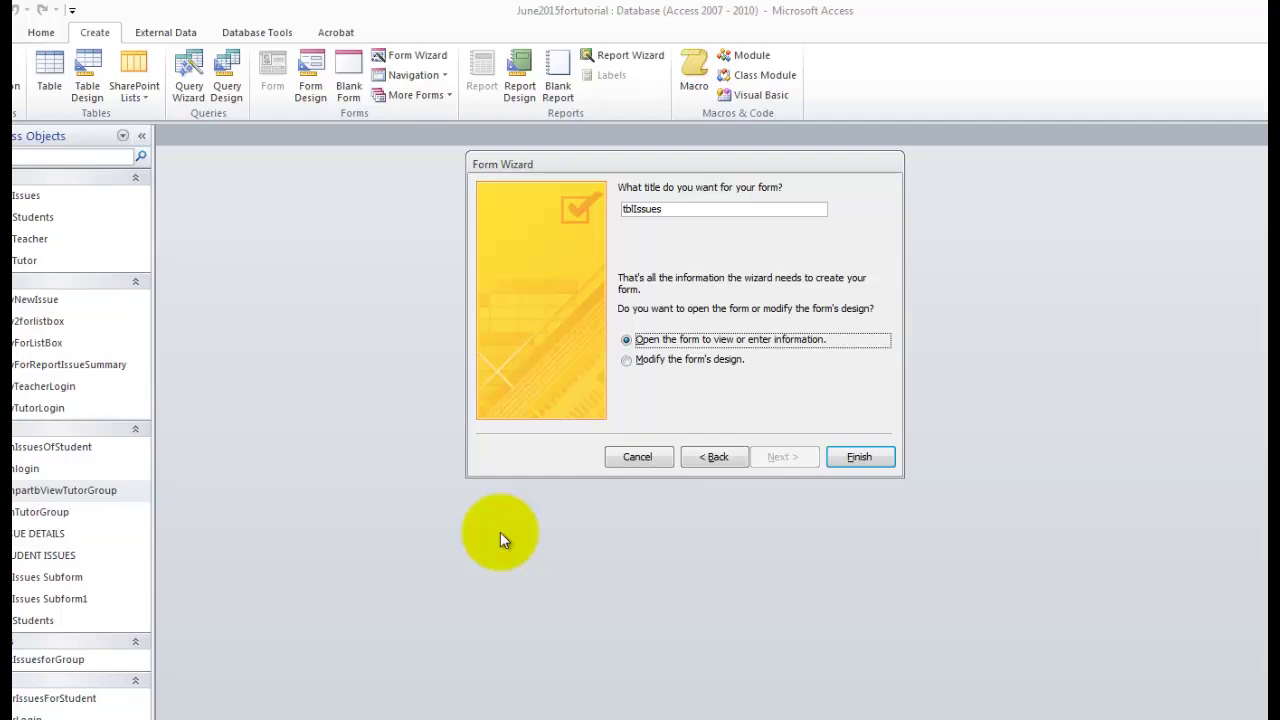
key("shift+Tab")
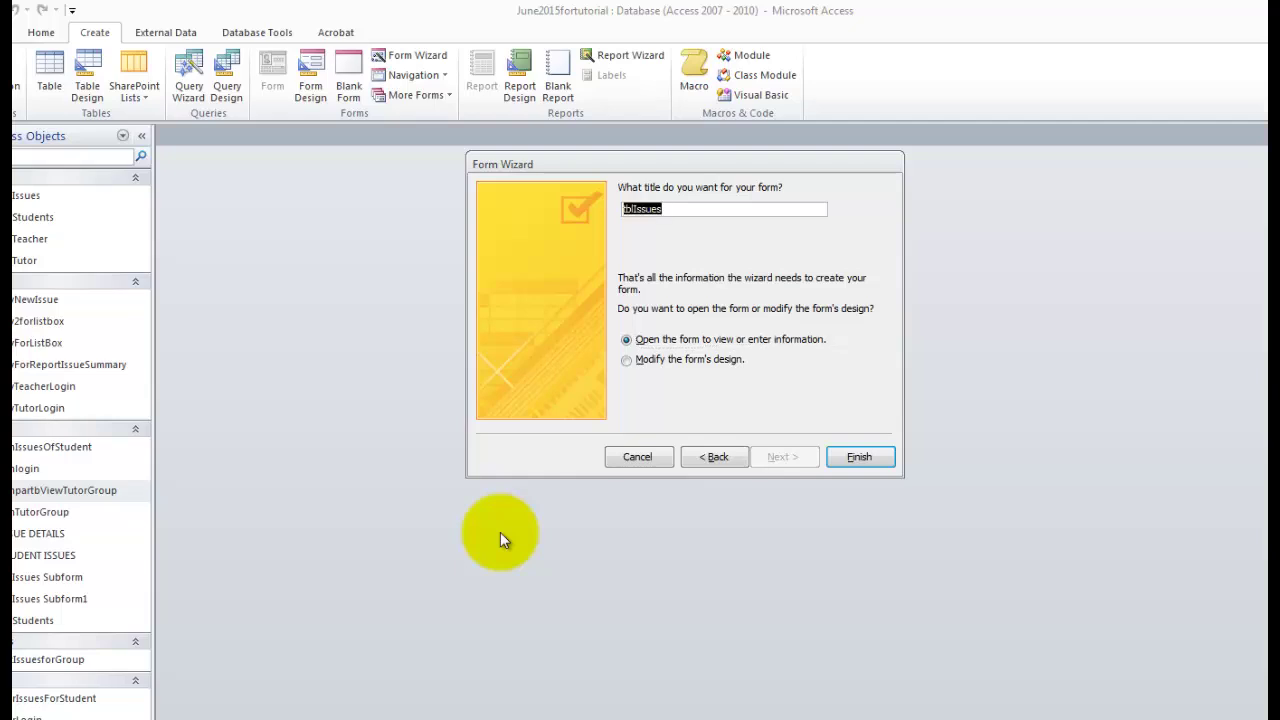
type("frmAddNewIssue")
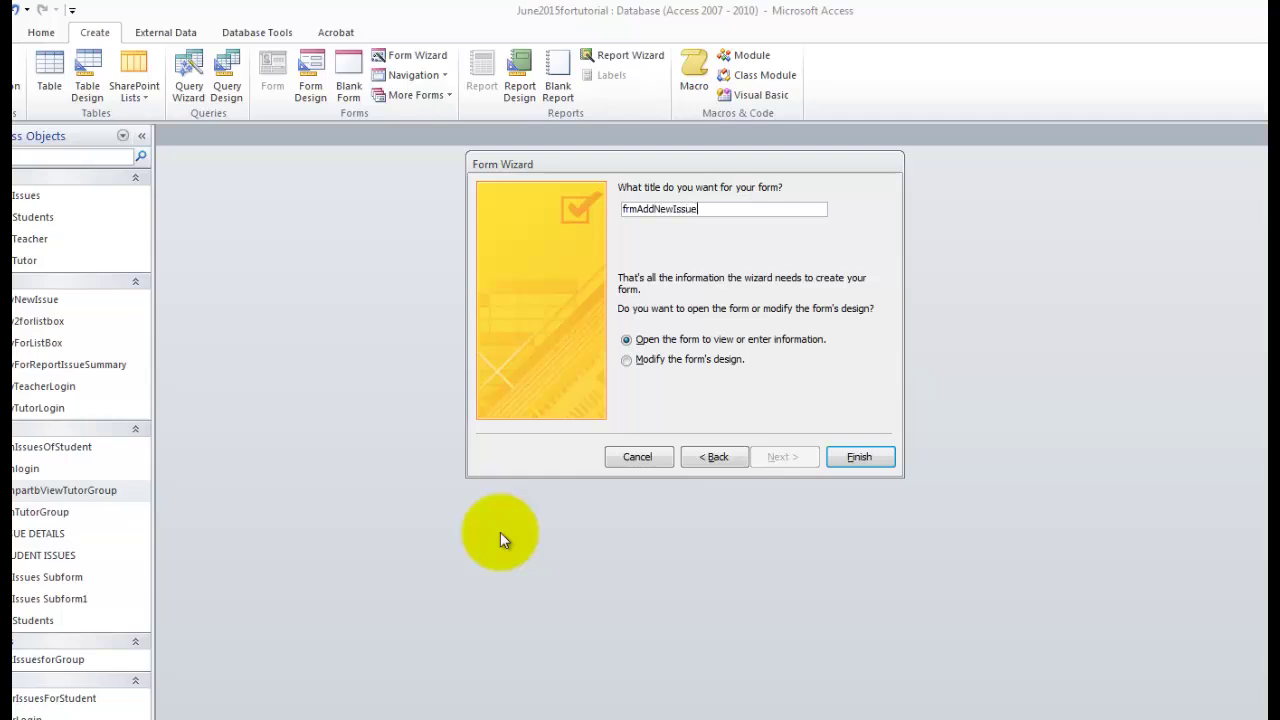
Finish the wizard to create frmAddNewIssue and switch it to Design View.
key("Return")
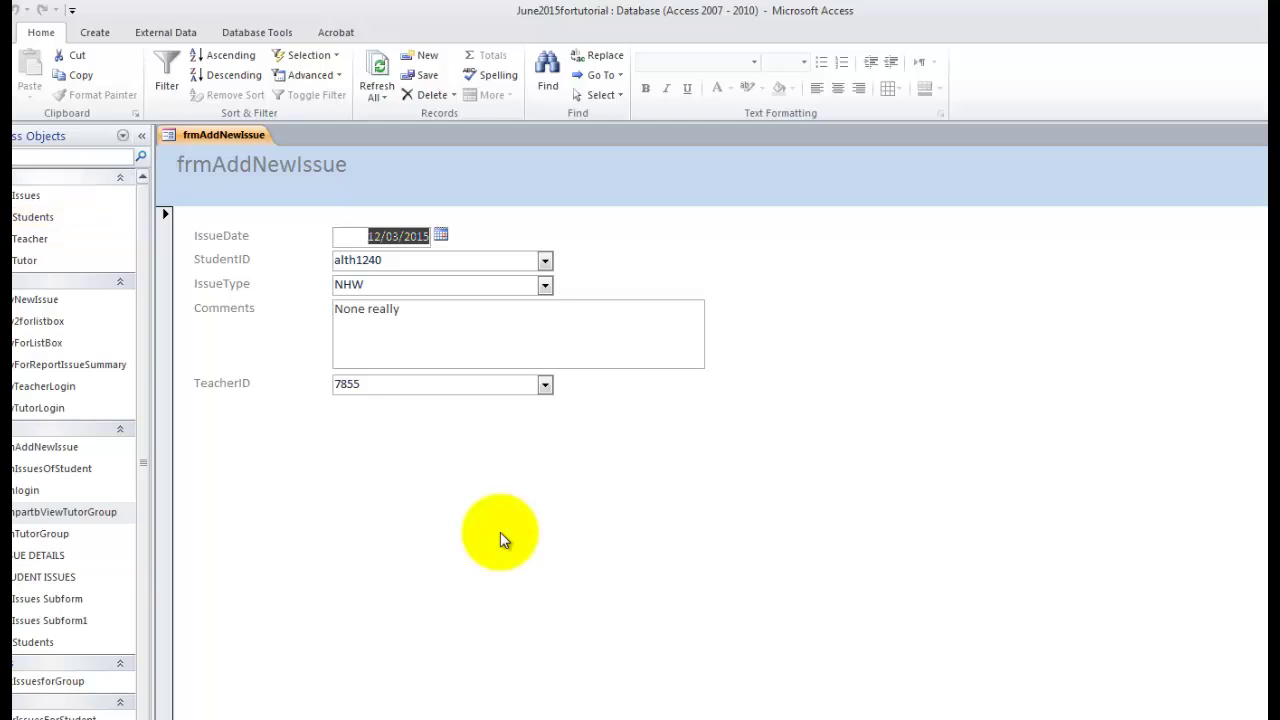
right_click(240, 135)
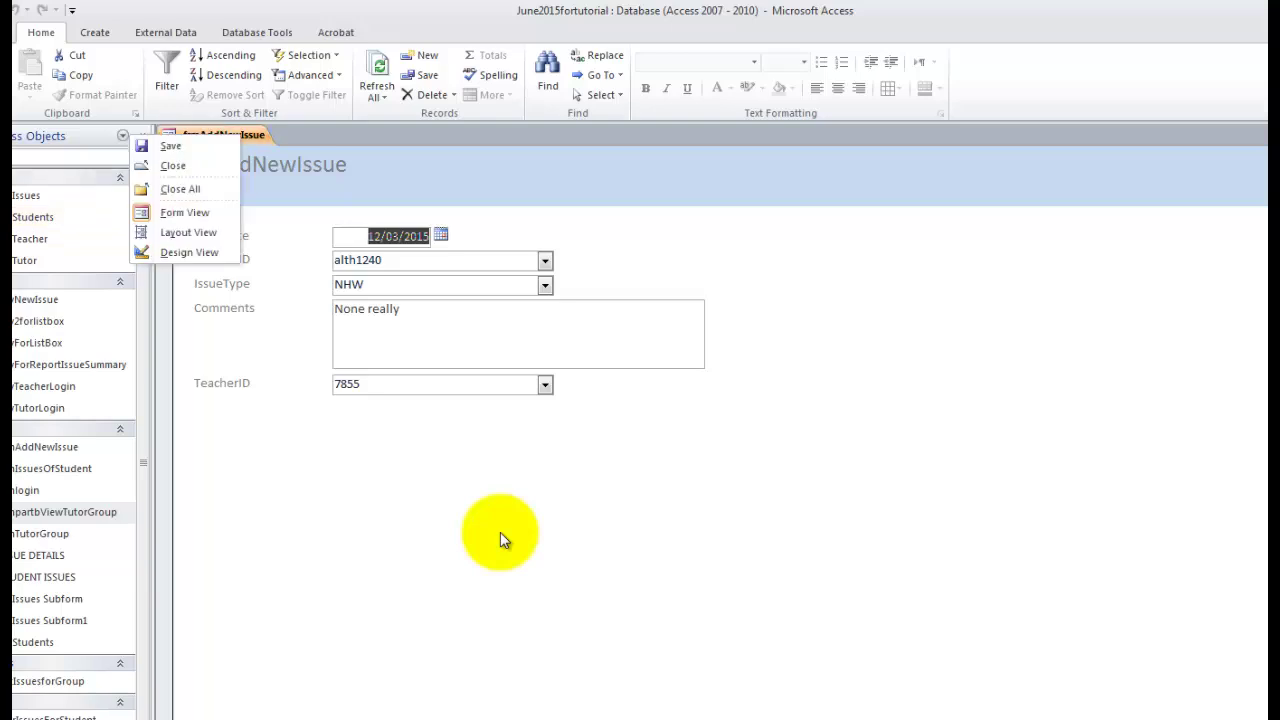
left_click(189, 252)
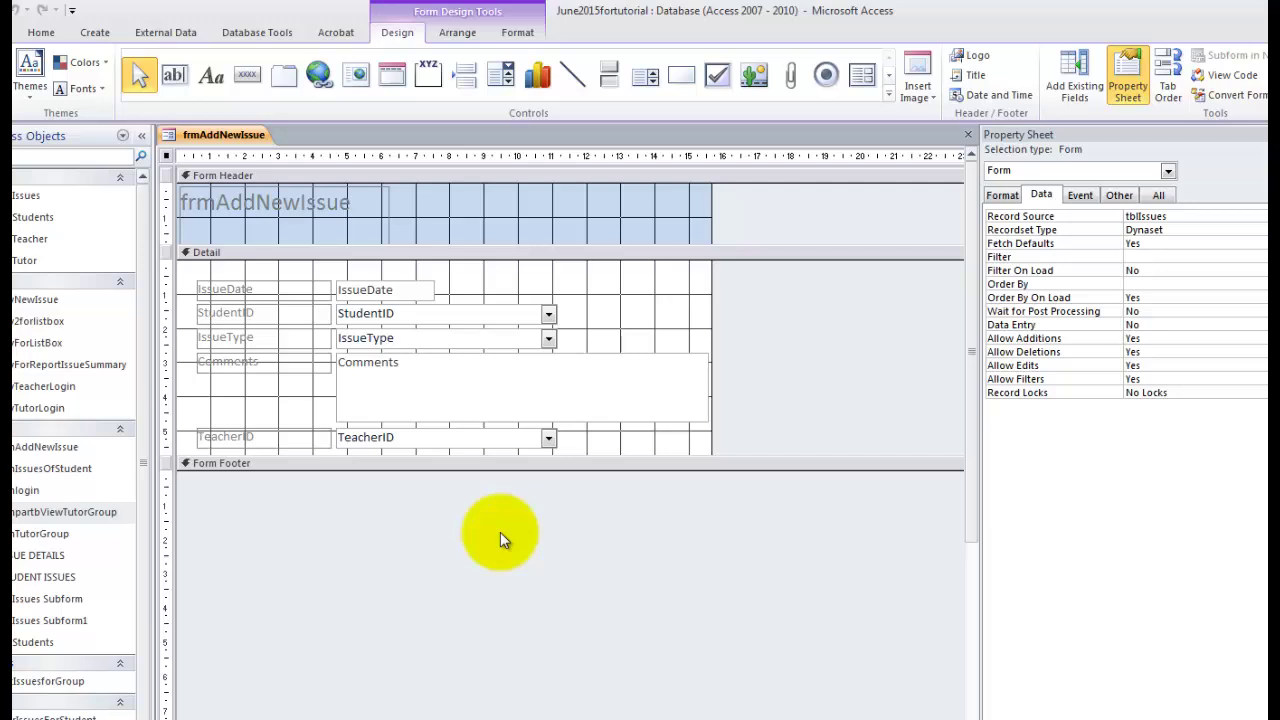
Make the IssueDate box unbound and show all its properties.
left_click(384, 290)
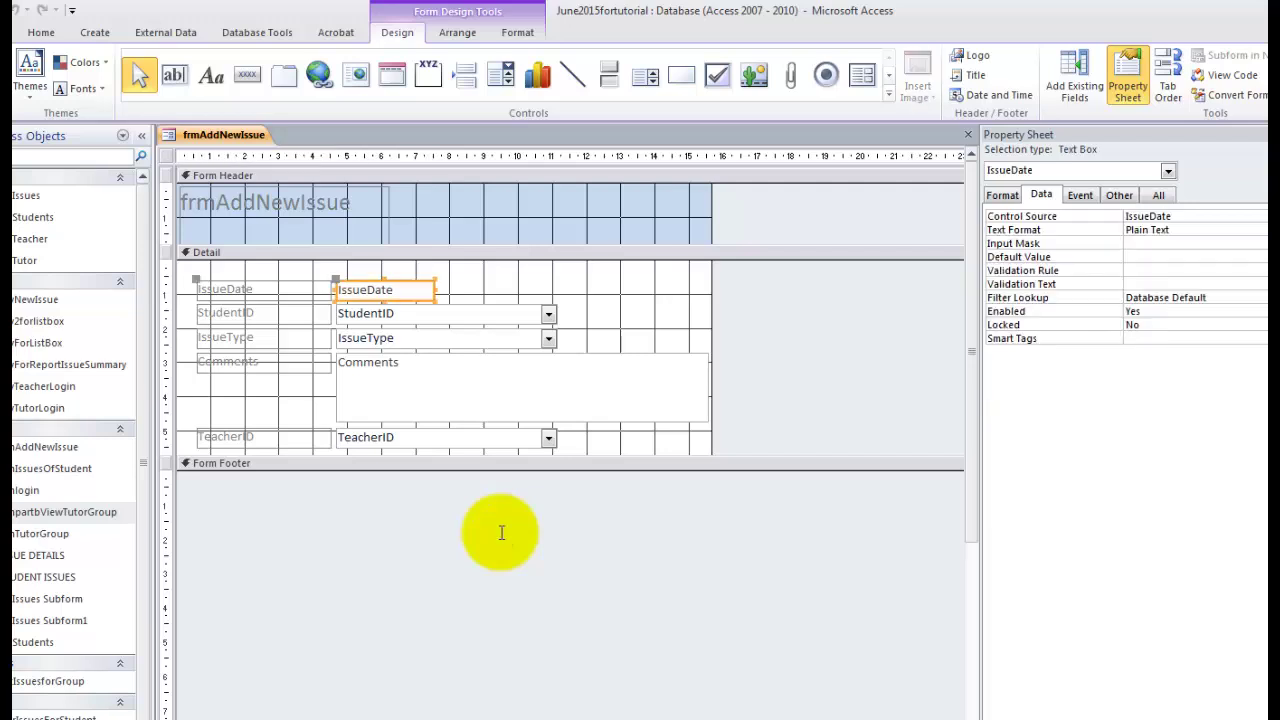
double_click(384, 290)
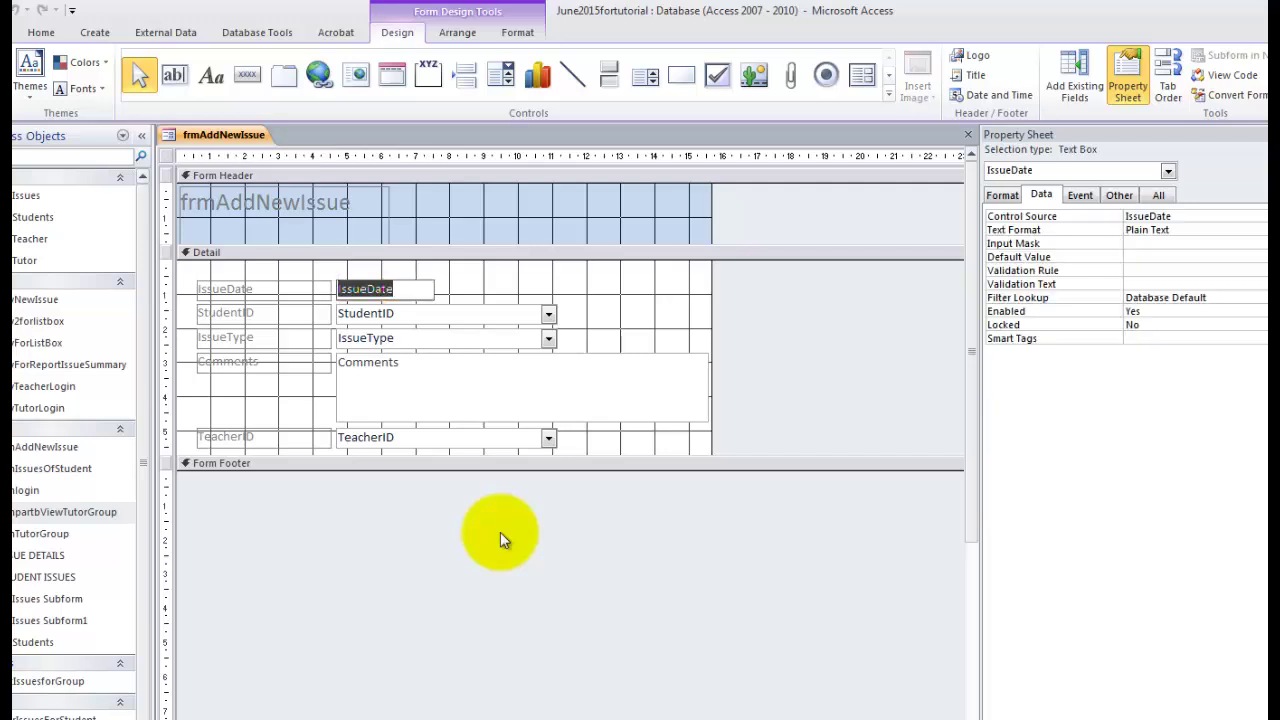
key("Delete")
key("Return")
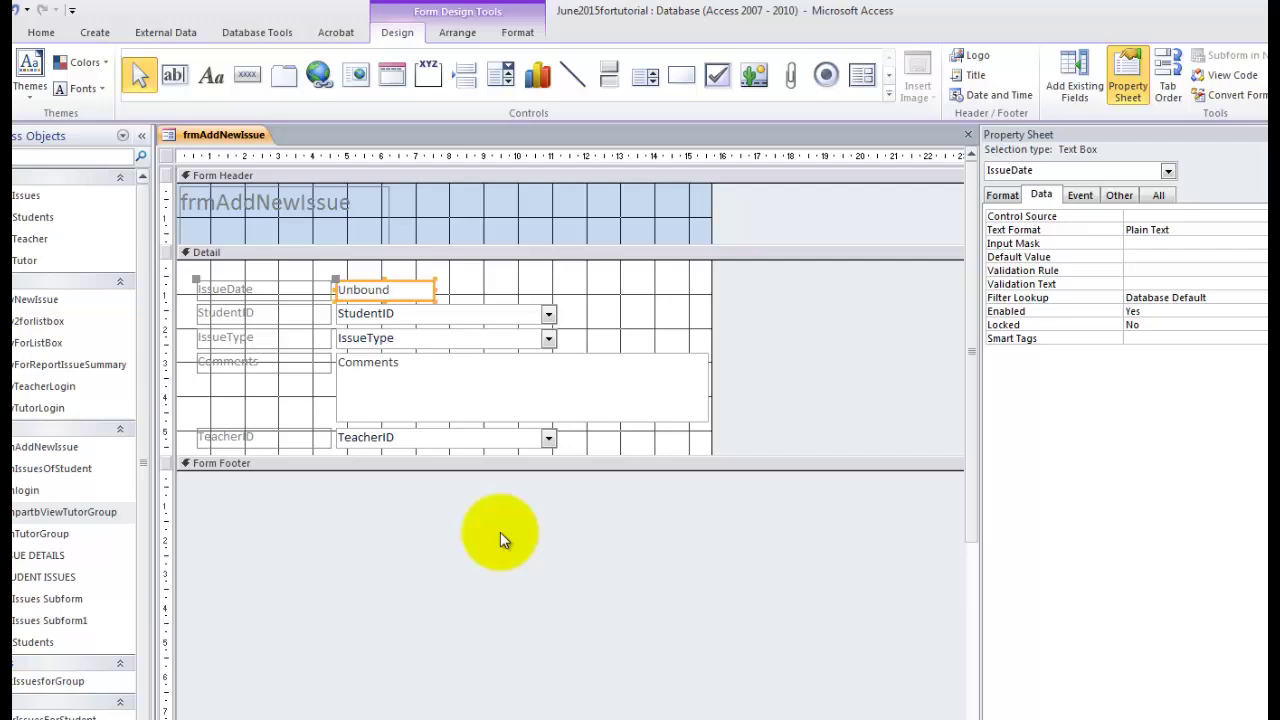
left_click(1158, 195)
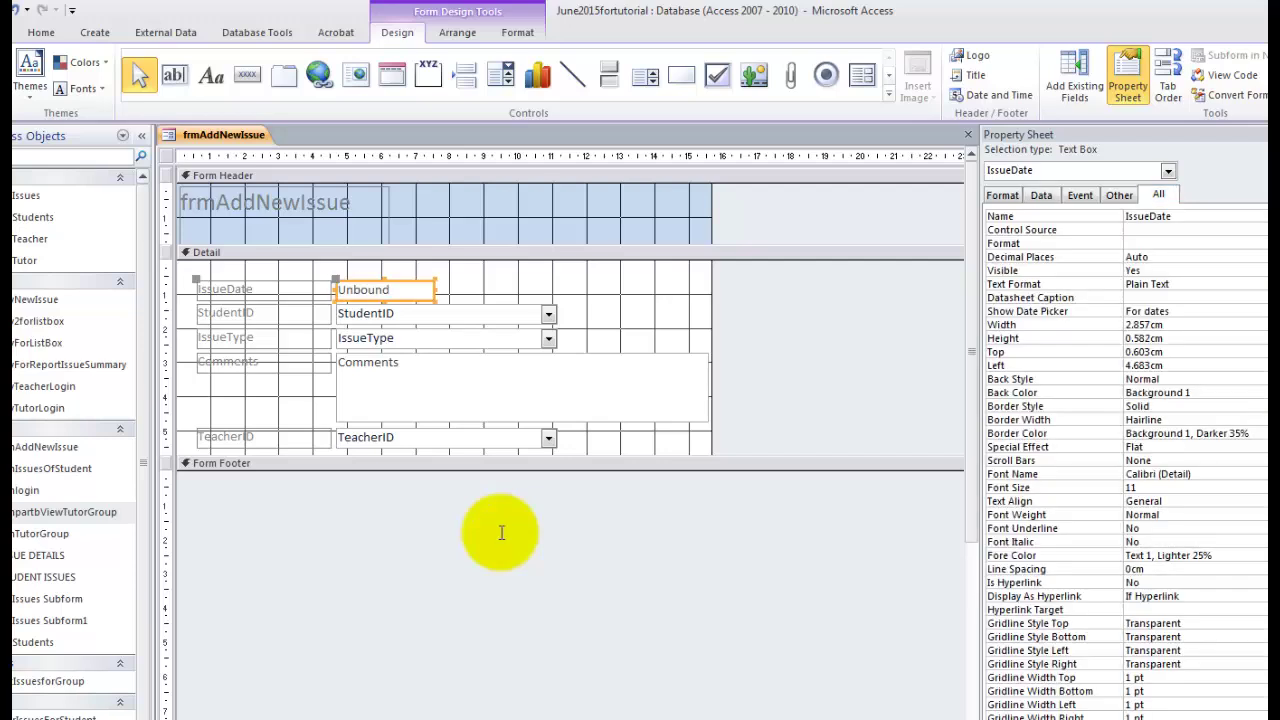
left_click(1184, 216)
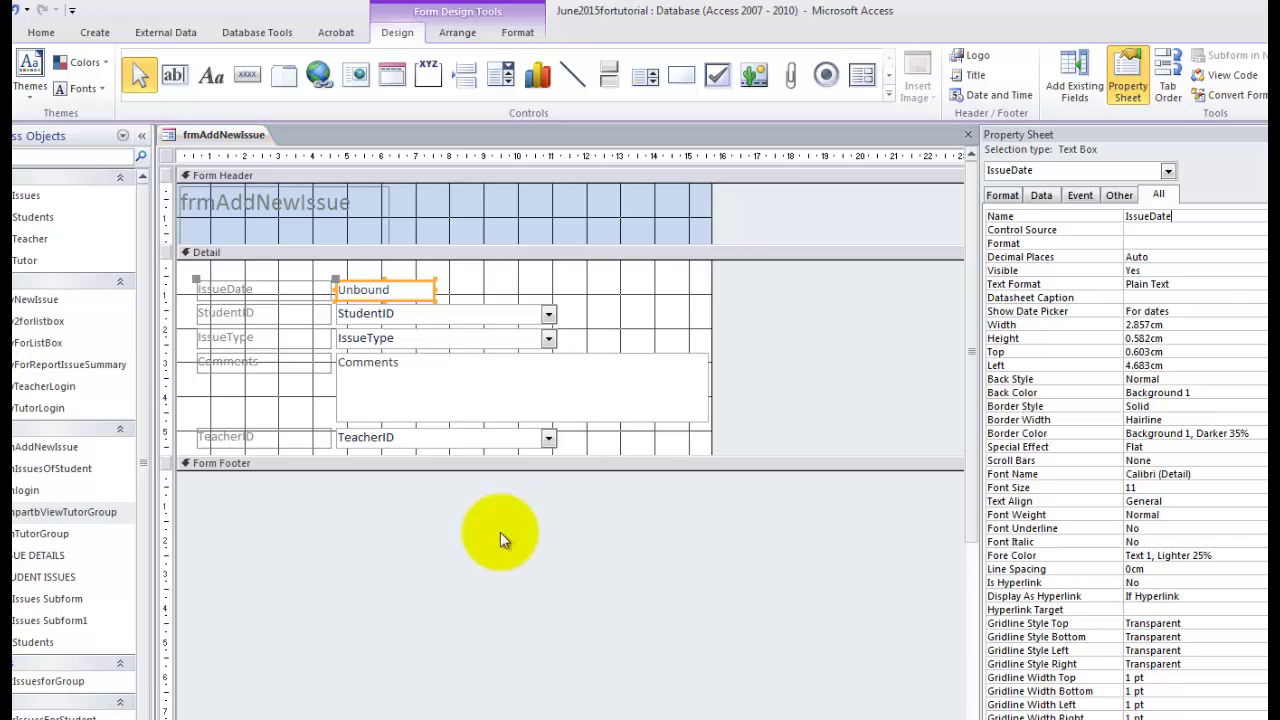
Clear the field bindings of the StudentID and IssueType boxes.
left_click(366, 314)
double_click(366, 314)
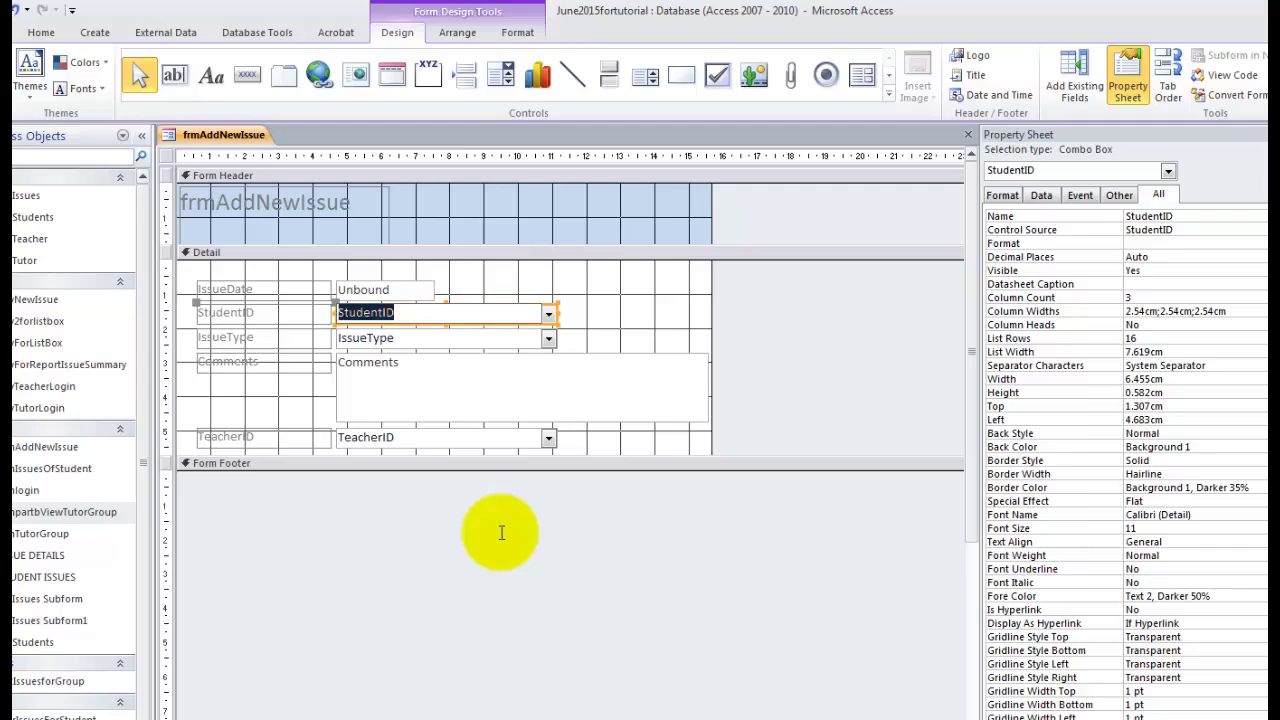
key("Delete")
key("Return")
left_click(366, 338)
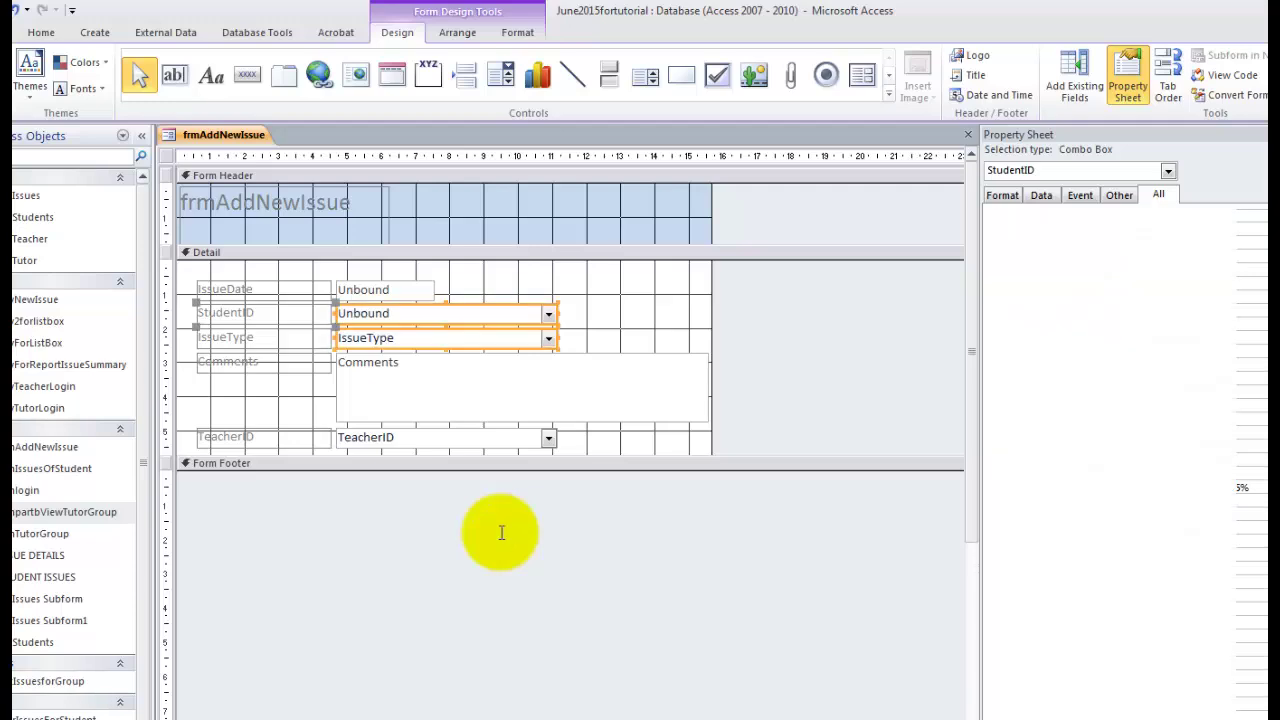
double_click(366, 338)
key("Delete")
key("Return")
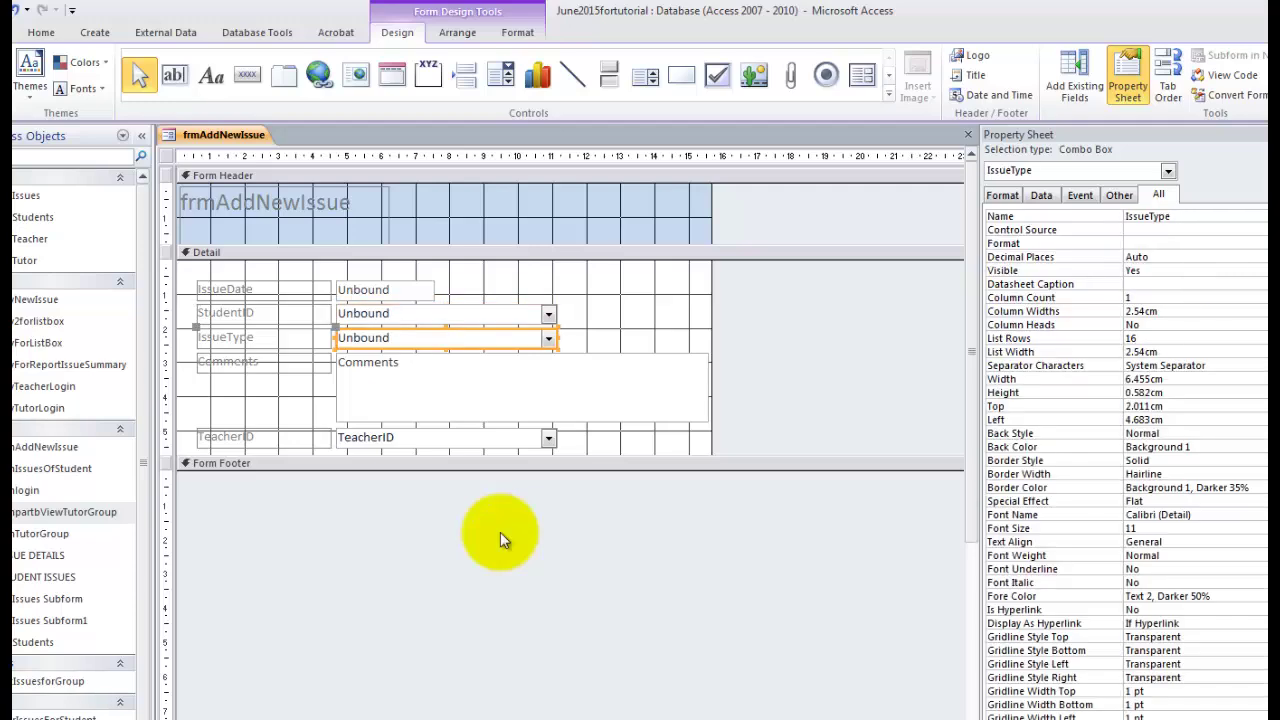
Unbind the Comments and TeacherID boxes and make the Detail section slightly taller.
left_click(368, 363)
double_click(368, 363)
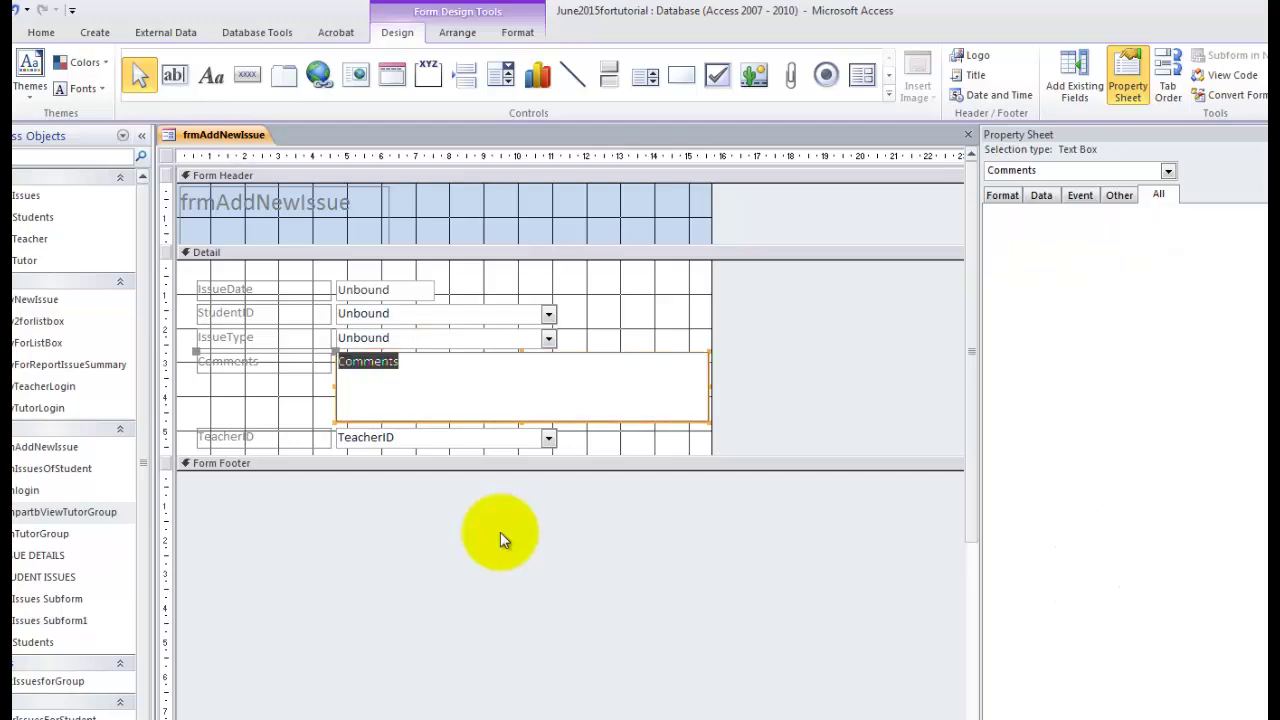
key("Delete")
key("Return")
left_click(368, 438)
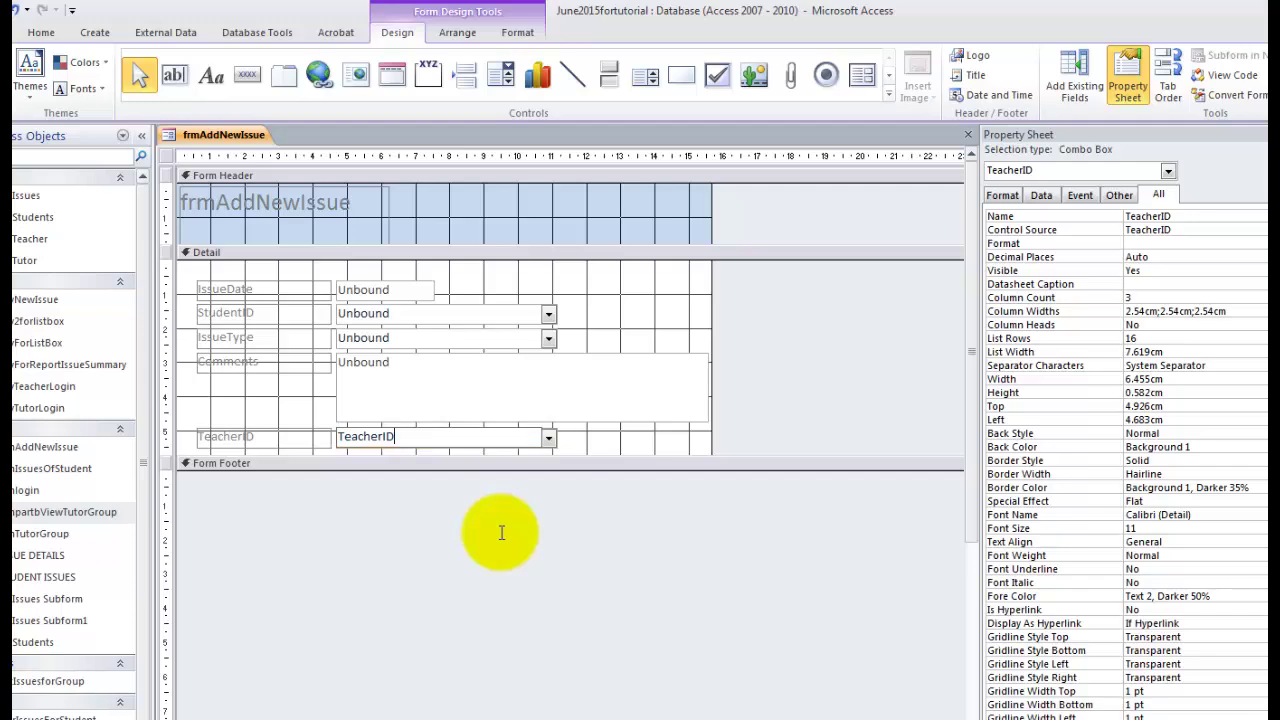
double_click(368, 438)
key("Delete")
key("Return")
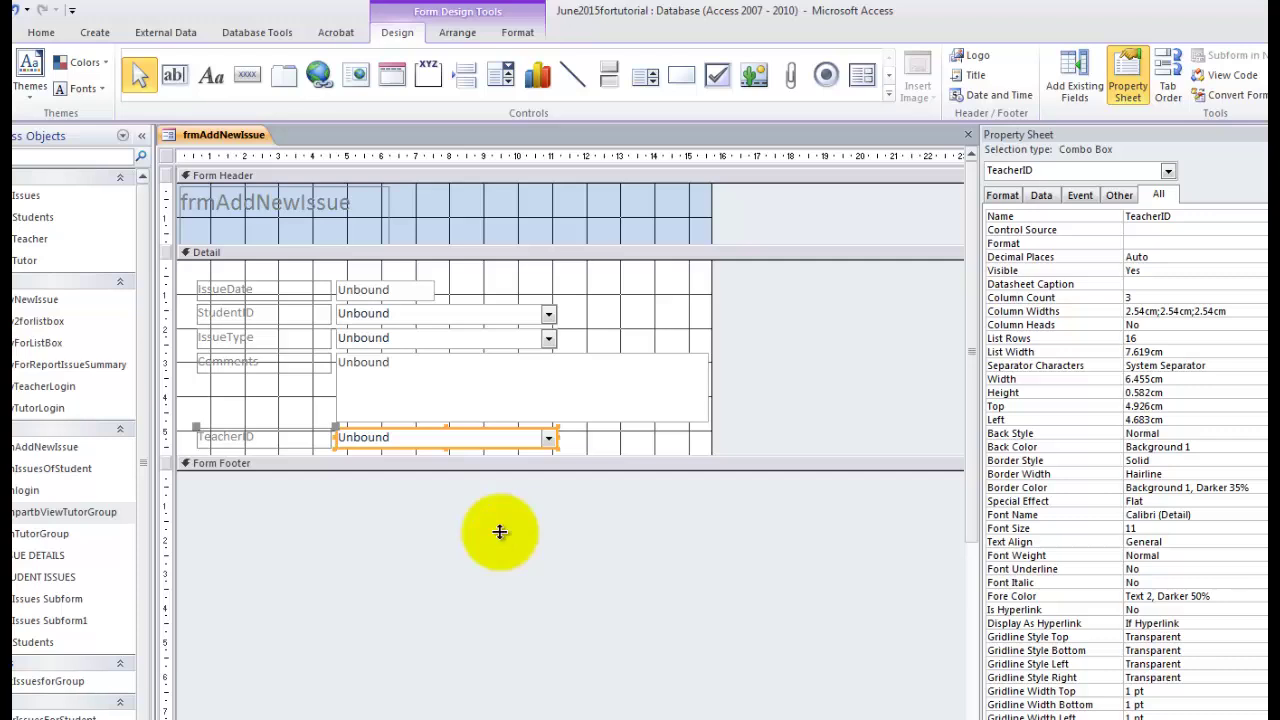
left_click_drag(500, 456, 500, 466)
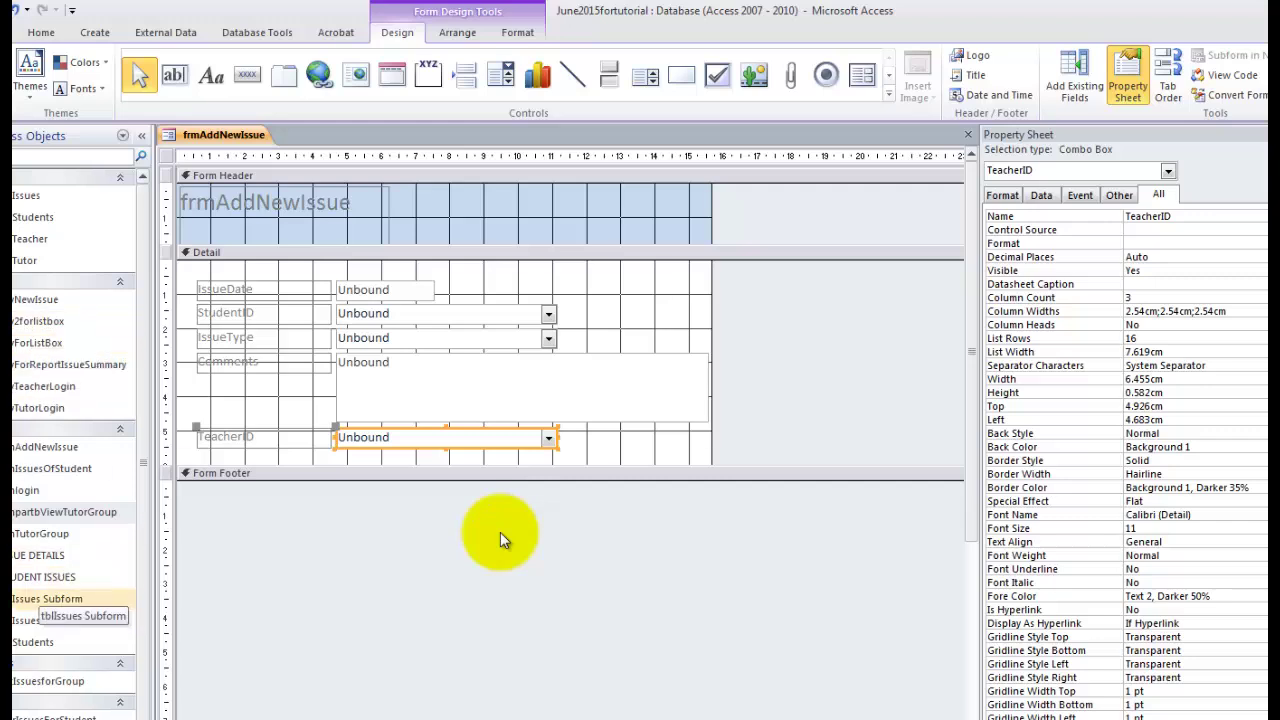
Copy the TeacherID login criteria from qryTeacherLogin's design grid.
right_click(57, 387)
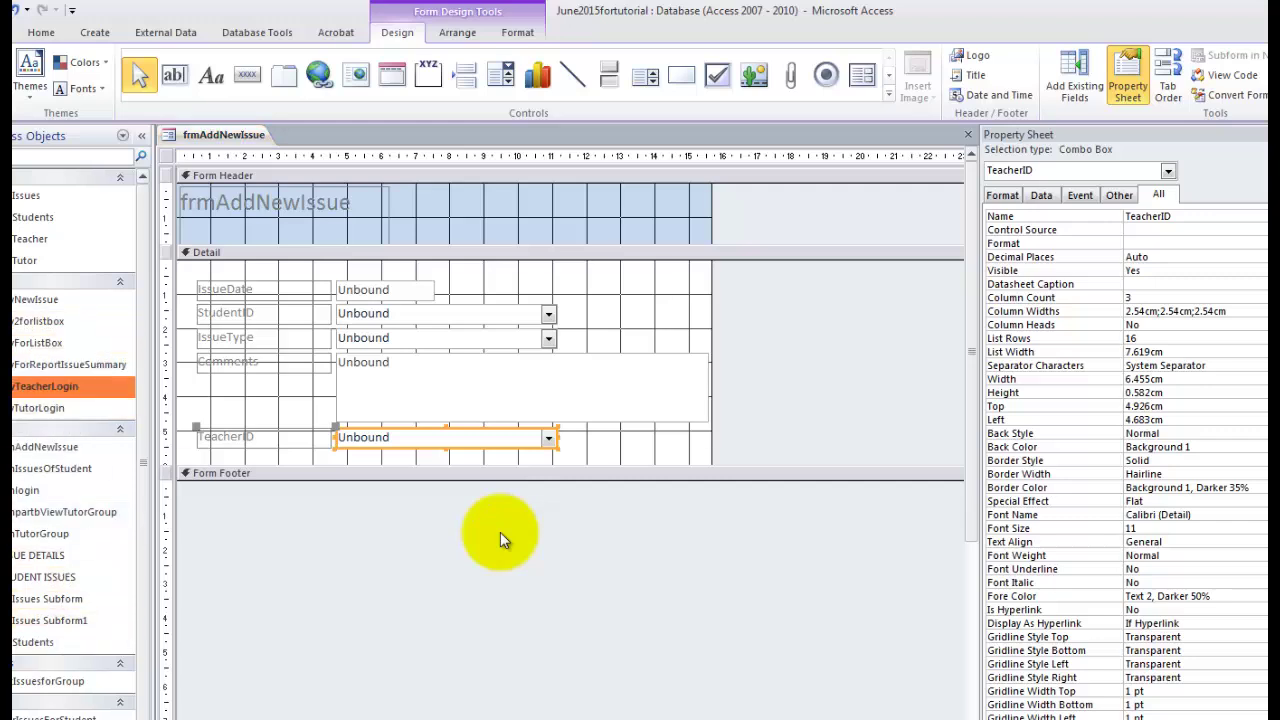
left_click(118, 418)
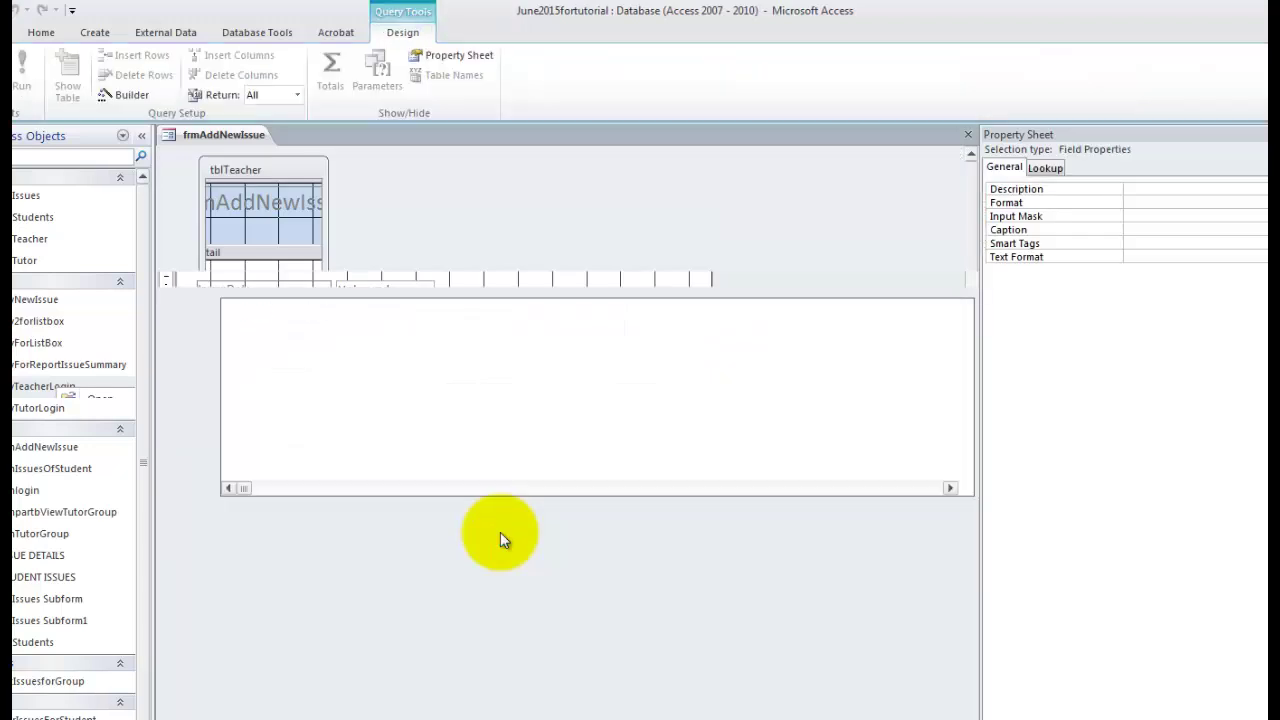
left_click_drag(325, 303, 480, 303)
key("Down")
key("Down")
key("Down")
key("Down")
key("ctrl+c")
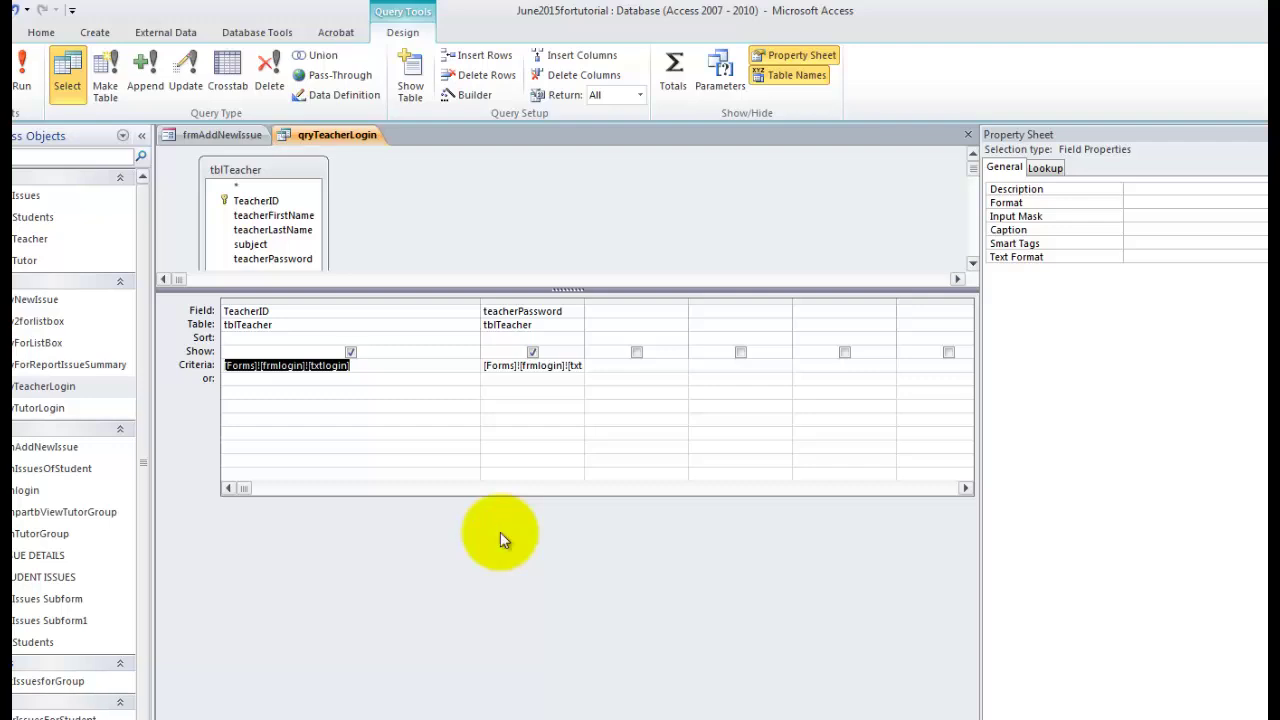
left_click(968, 135)
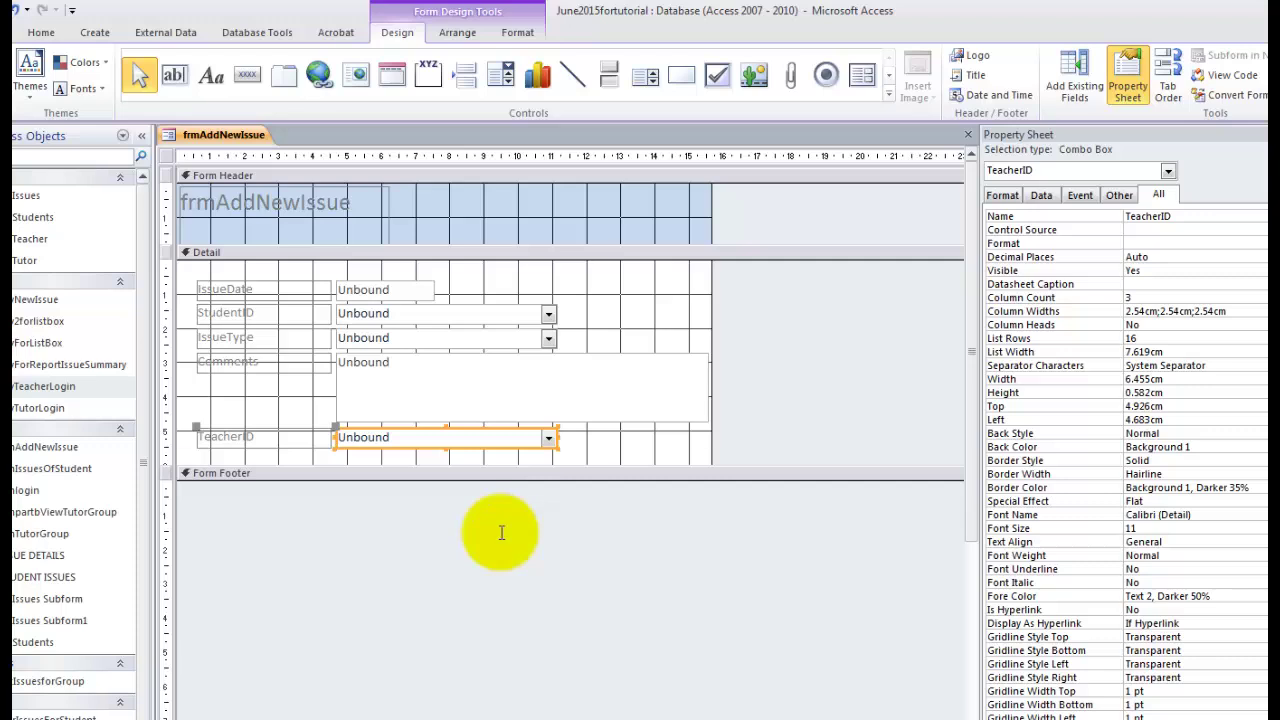
Set the TeacherID box to =[Forms]![frmlogin]![txtlogin].
type("=")
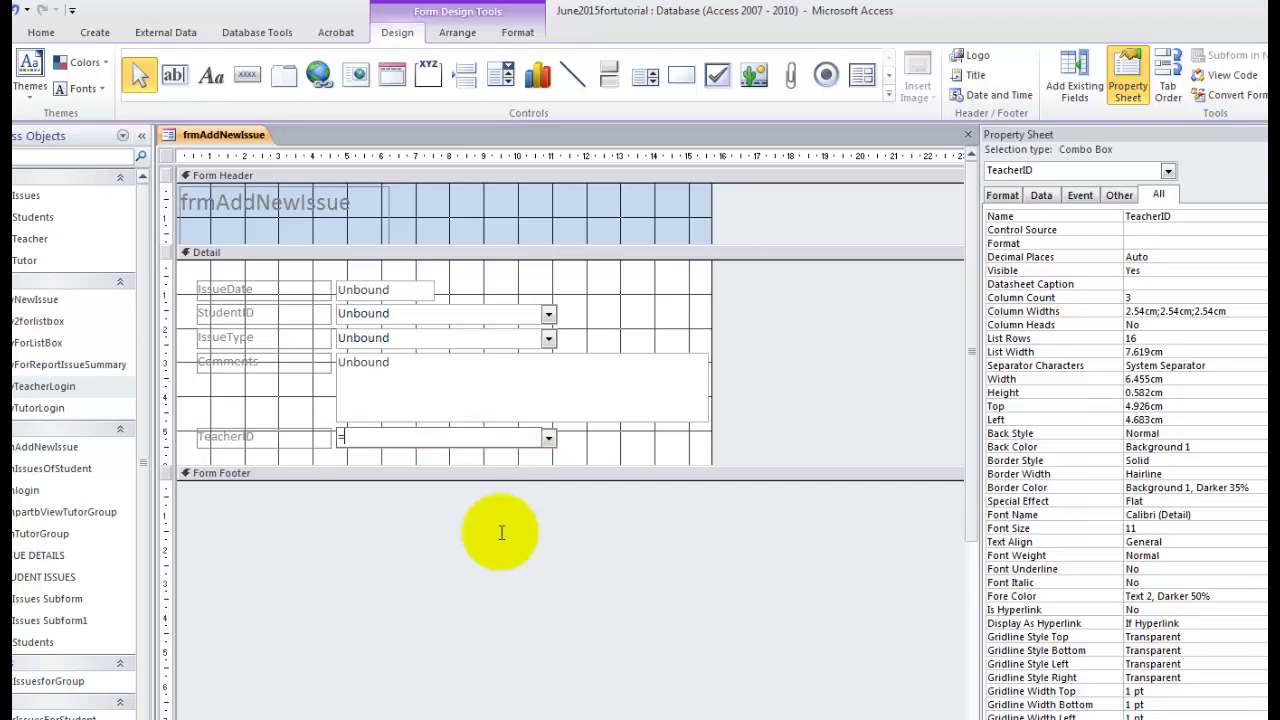
key("ctrl+v")
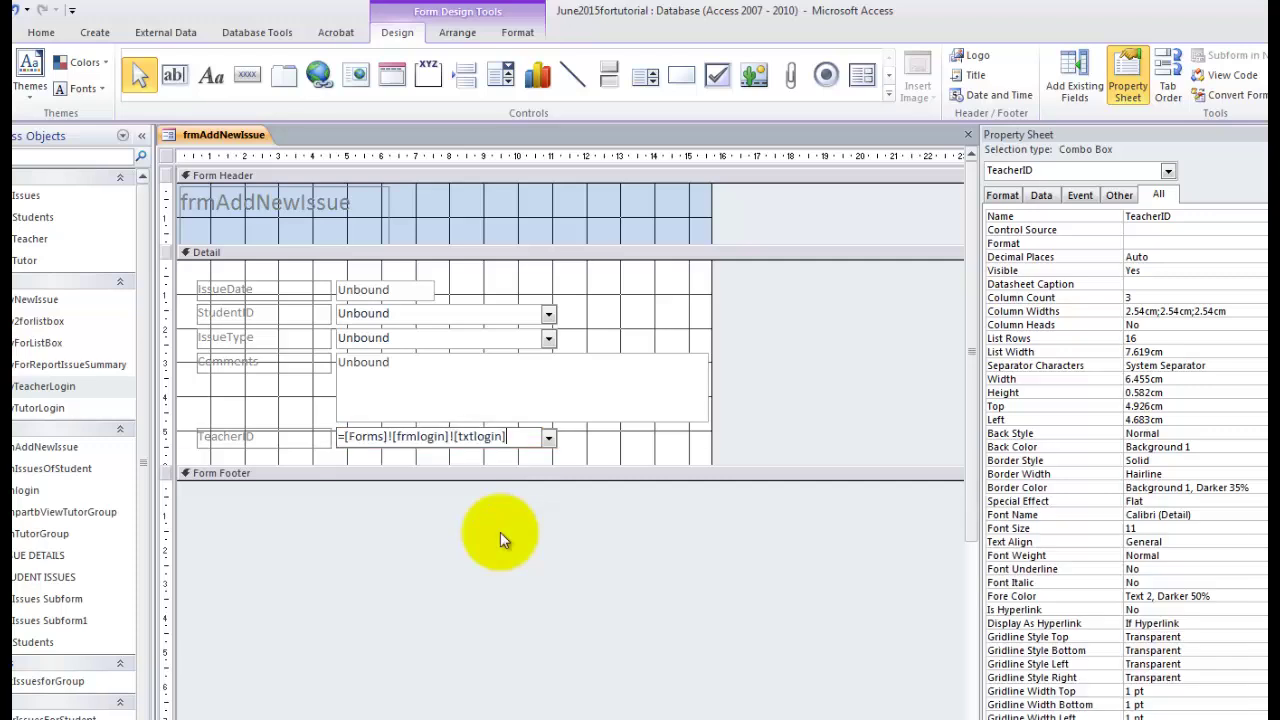
left_click(502, 535)
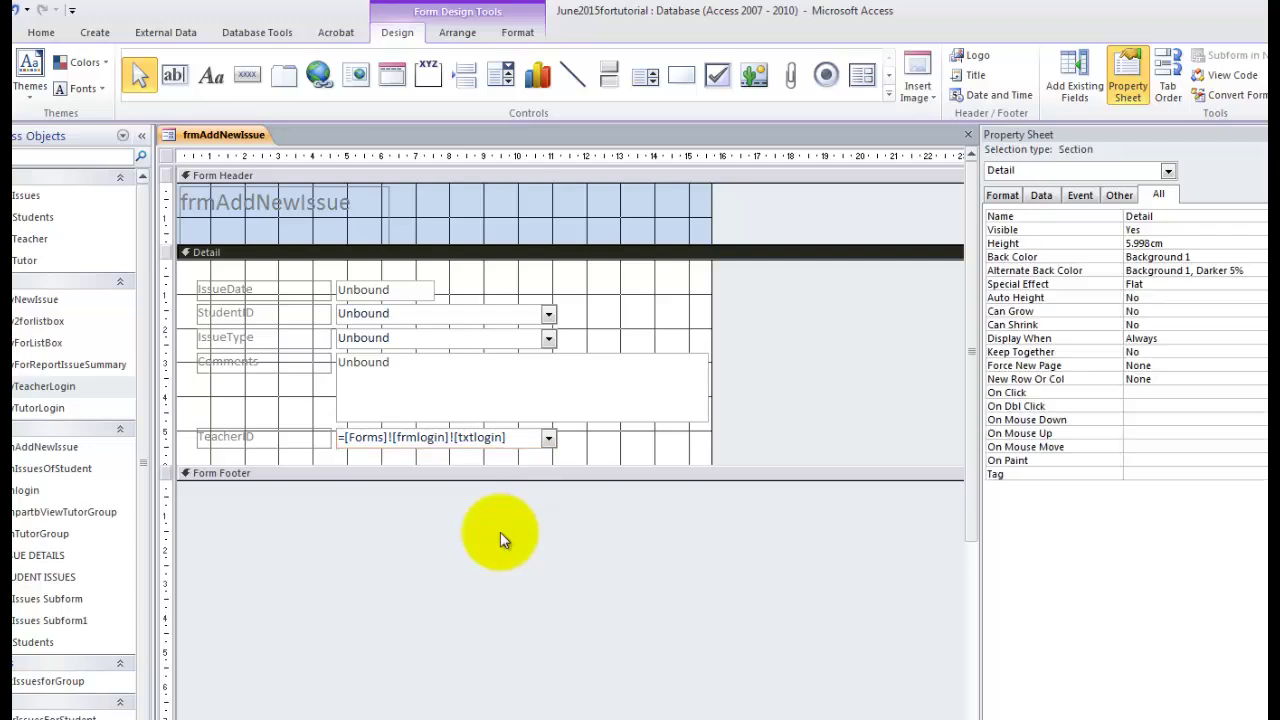
Change the form header title to ADD NEW ISSUE.
key("Tab")
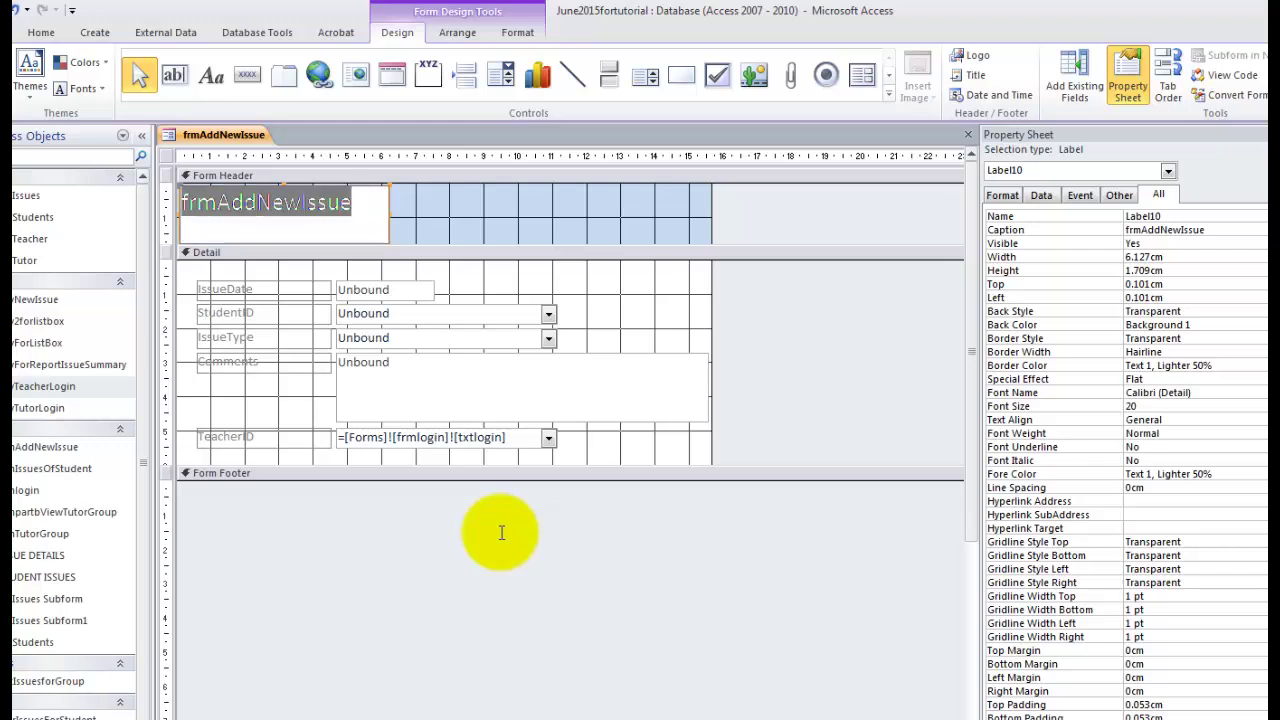
type("ADD NEW ISSUE")
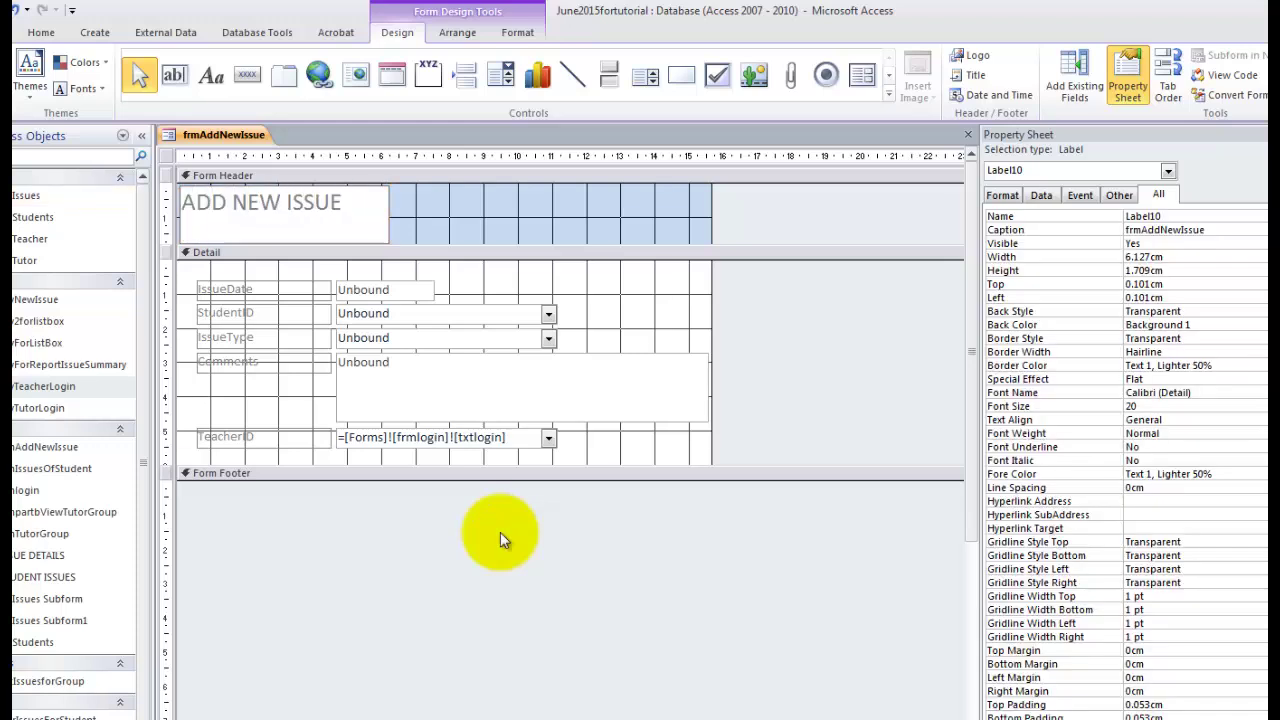
left_click(501, 534)
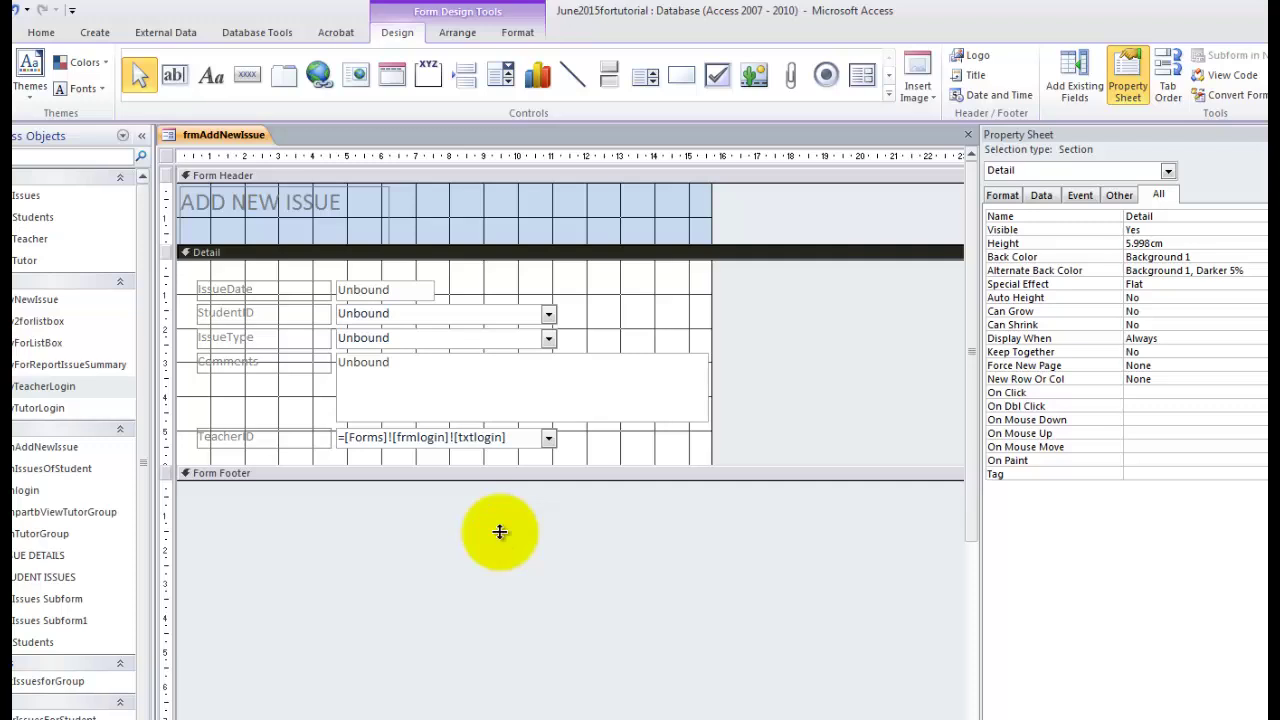
Enlarge the Detail section and move Comments and TeacherID further down.
left_click_drag(500, 466, 500, 514)
left_click_drag(634, 473, 202, 360)
key("Down")
key("Down")
key("Down")
key("Down")
key("Down")
key("Down")
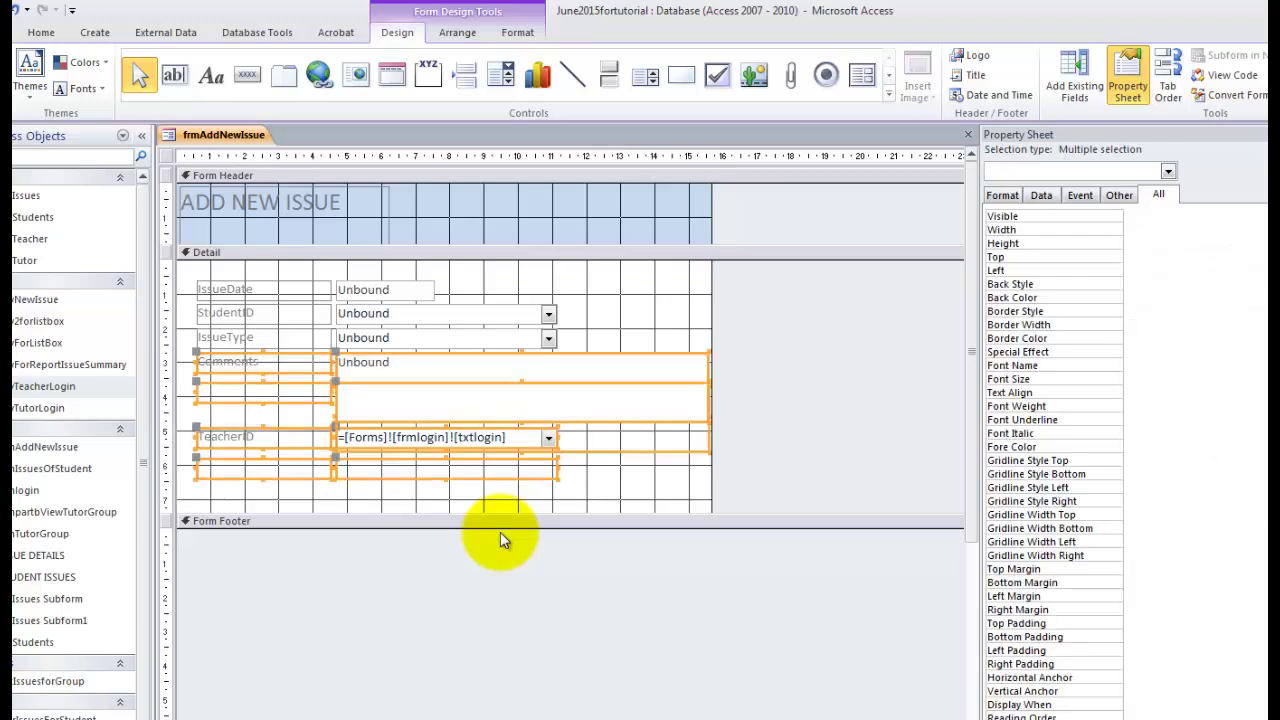
key("Down")
left_click(503, 364)
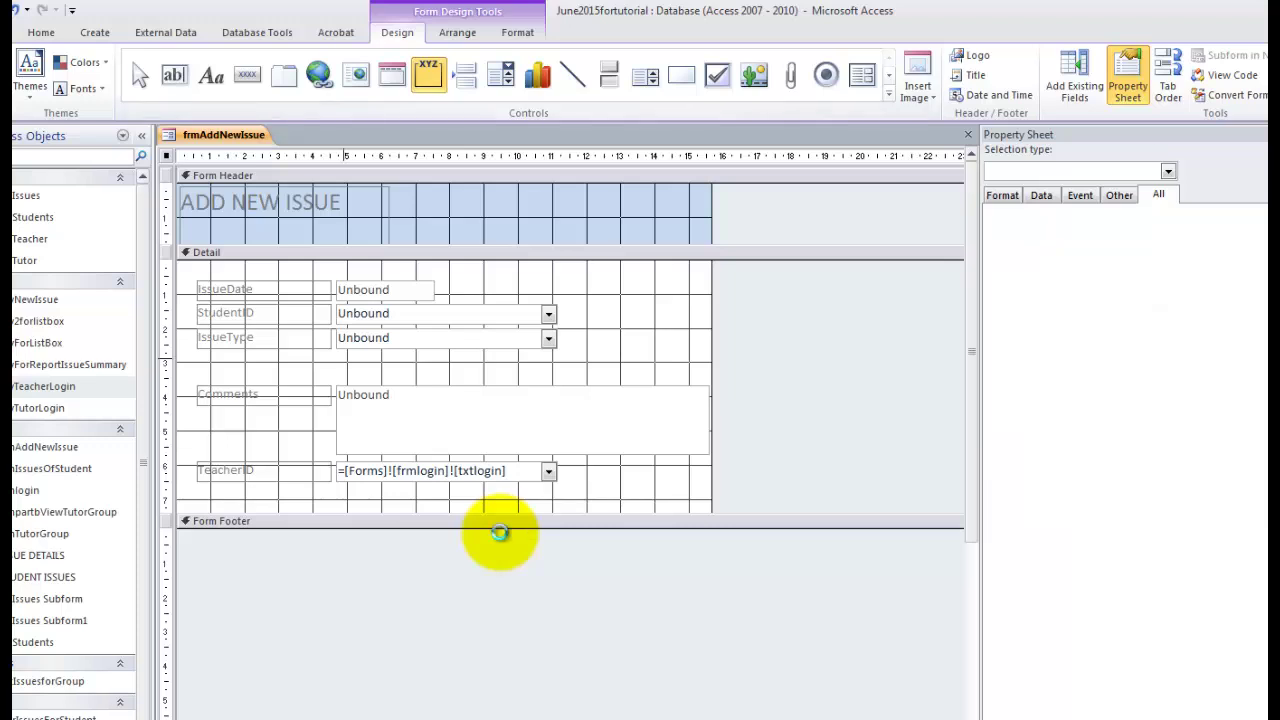
Place an option group below IssueType with labels Concern and Reward.
left_click(500, 533)
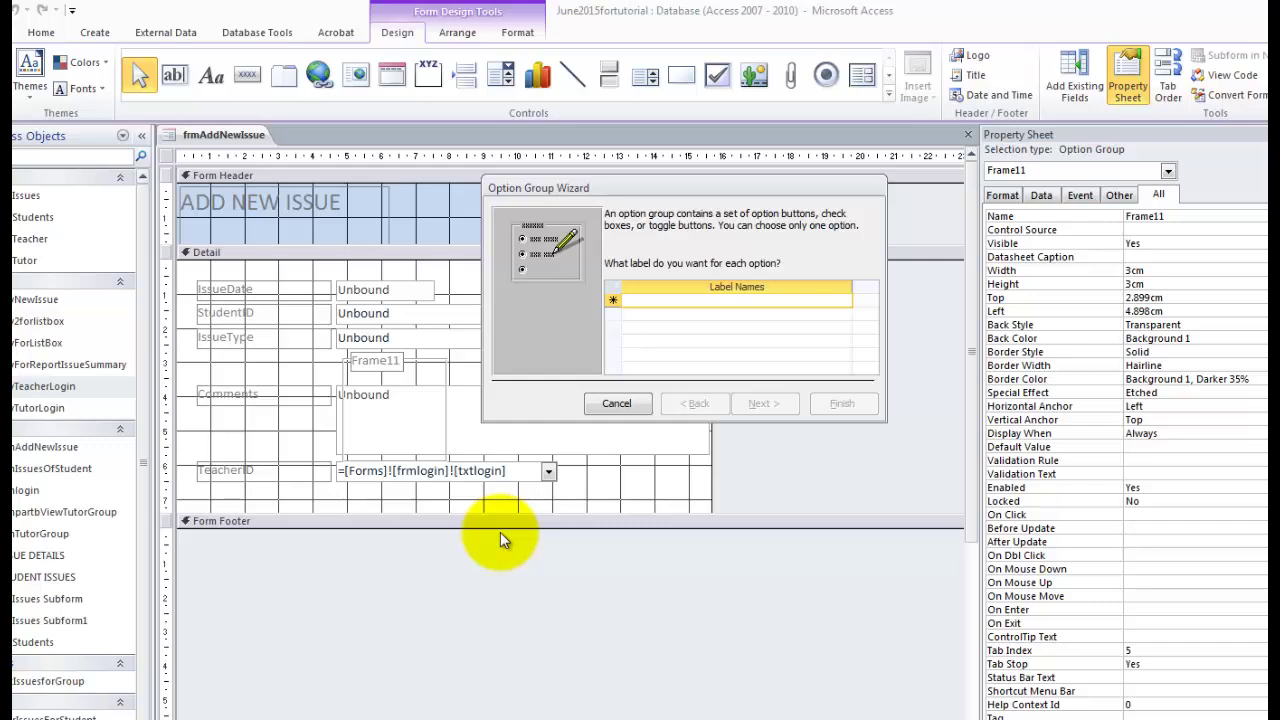
type("Concern")
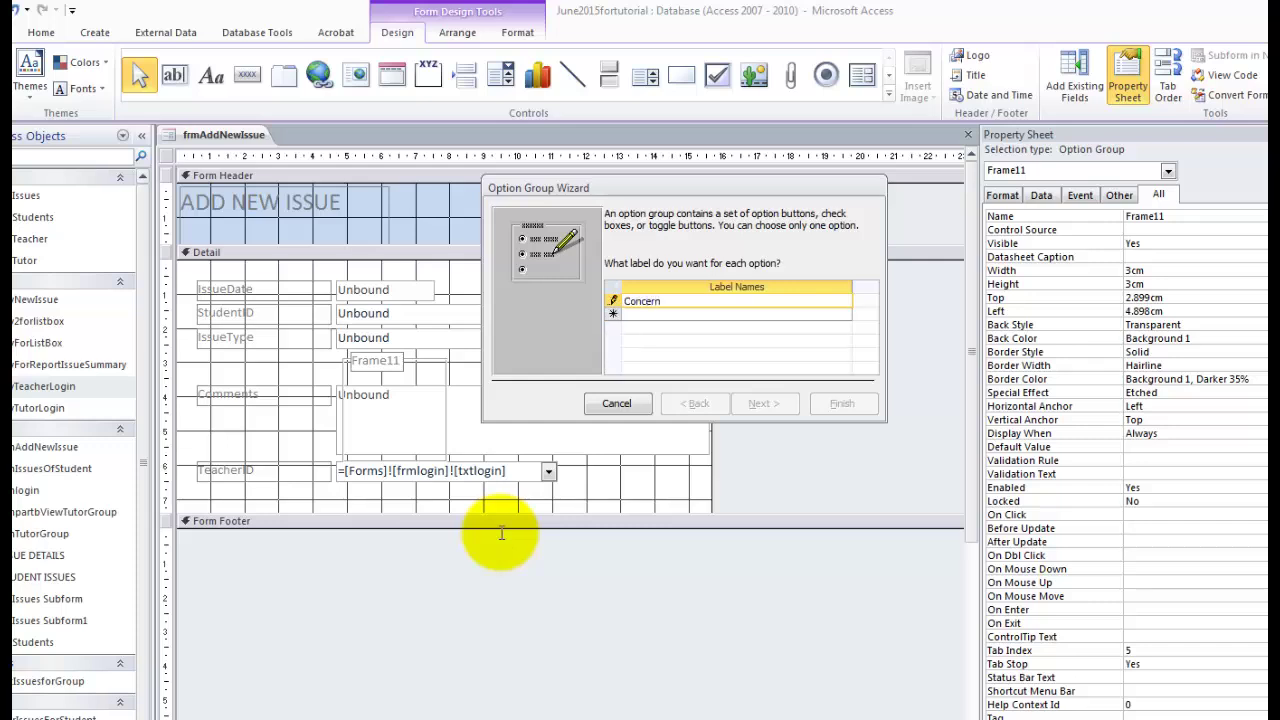
key("Tab")
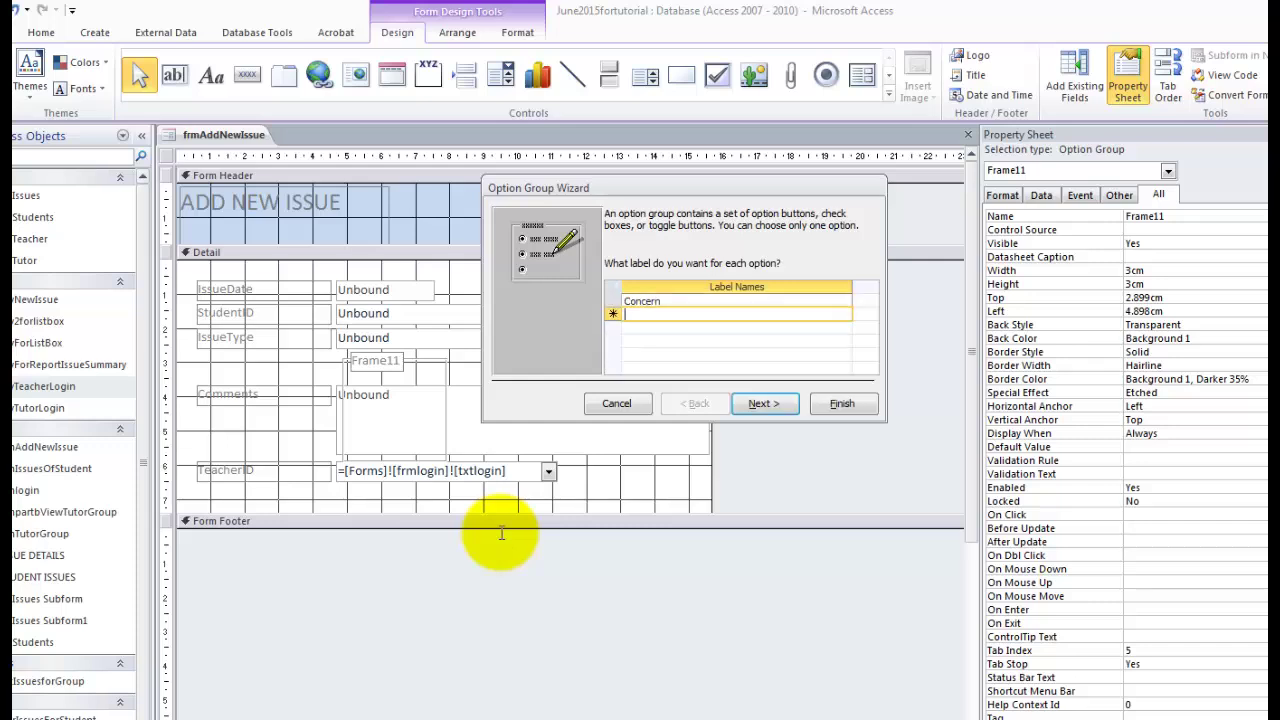
type("Reward")
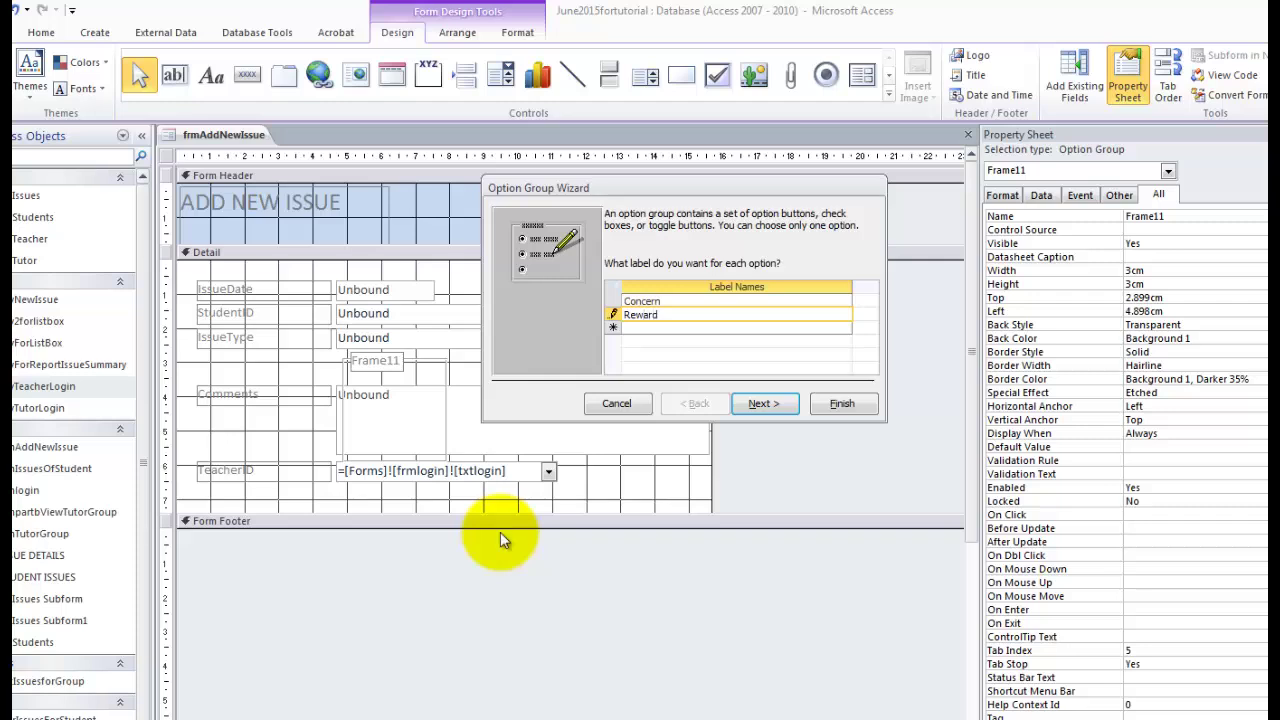
key("Return")
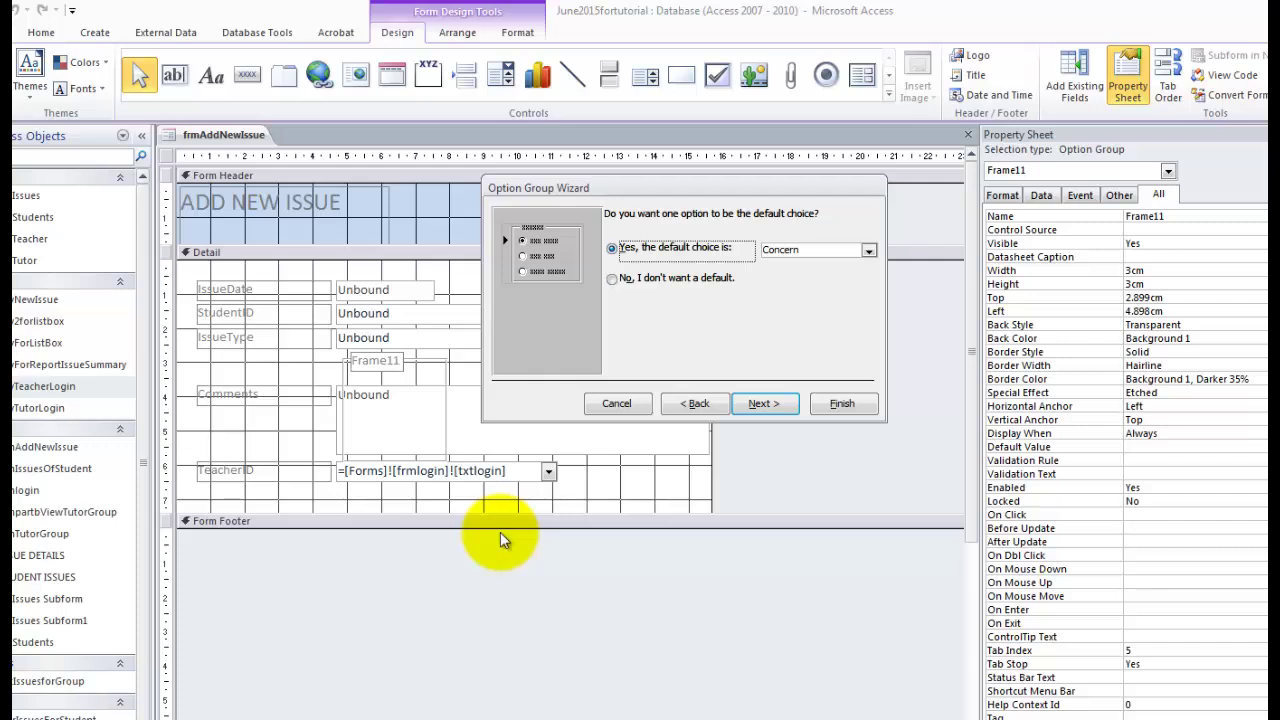
Choose no default, values 1 and 2, option buttons, and caption optiontype.
key("Down")
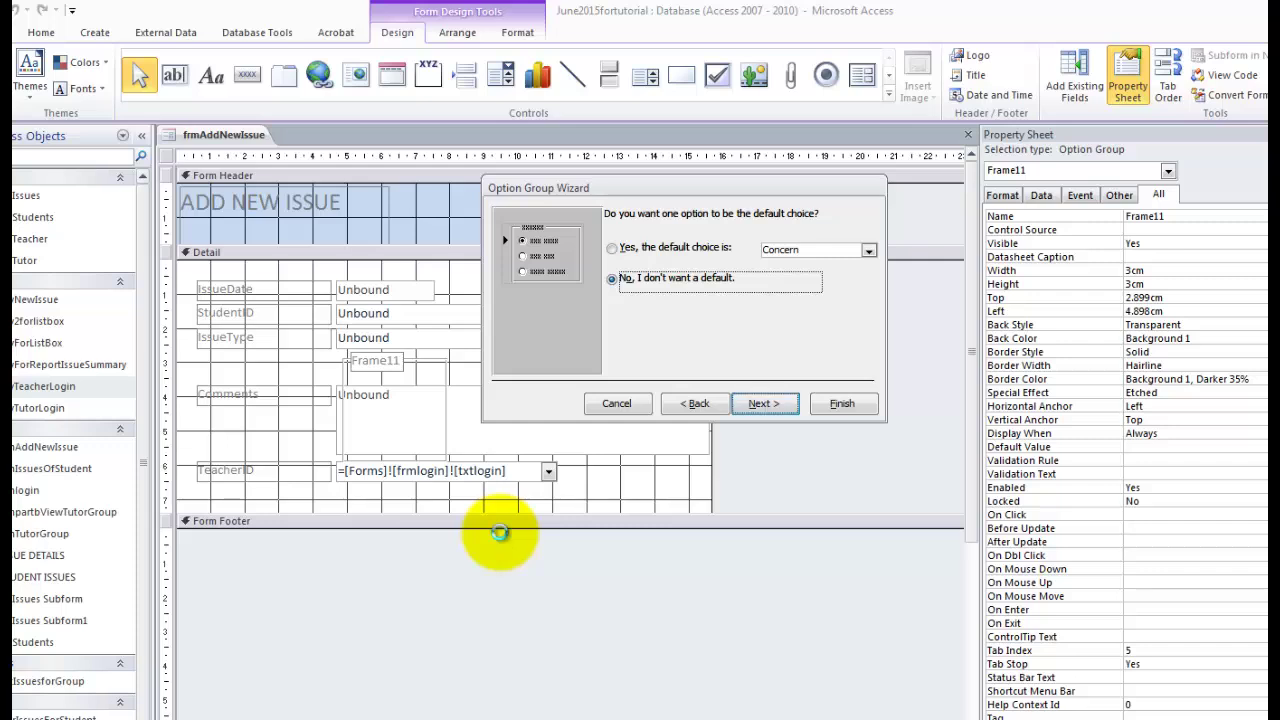
key("Return")
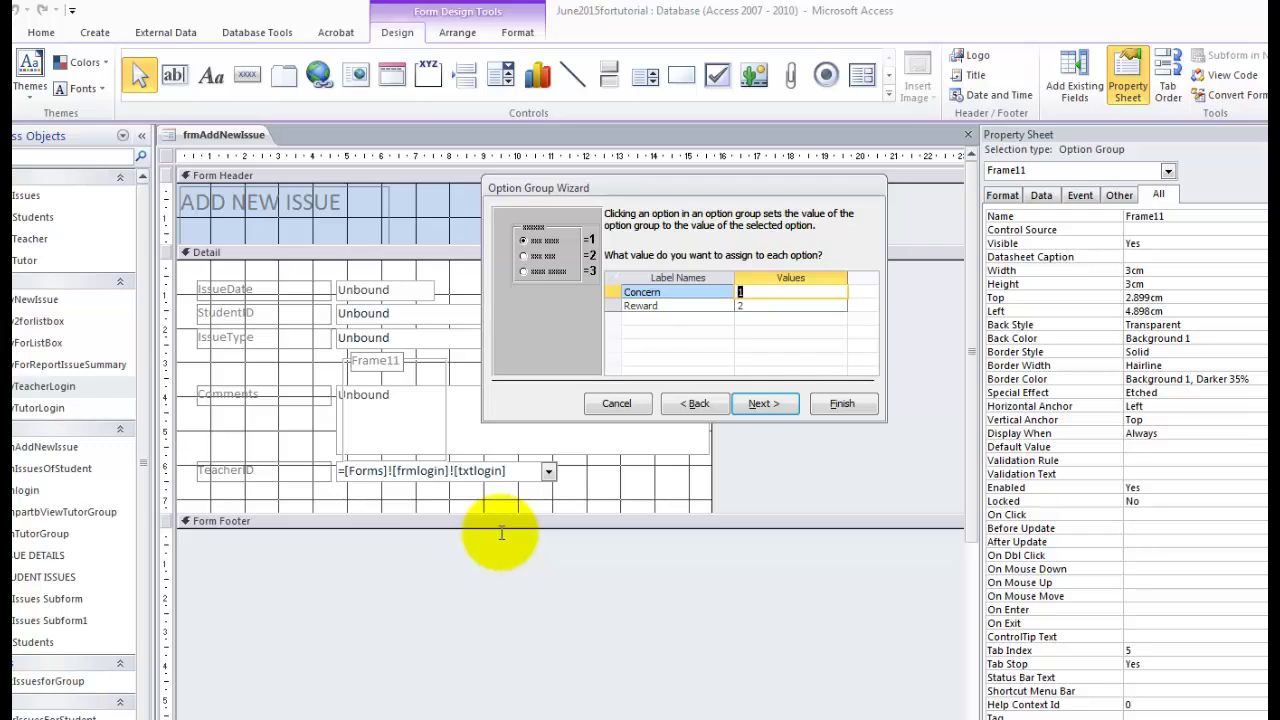
key("Return")
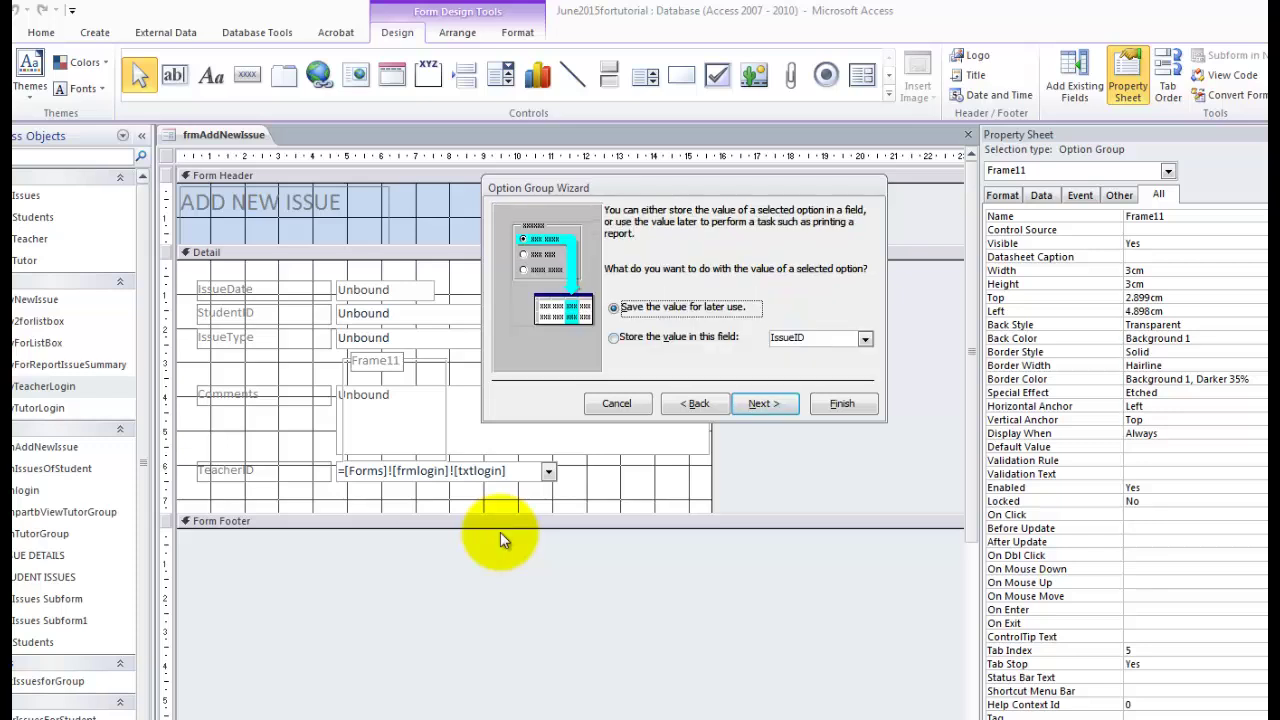
key("Return")
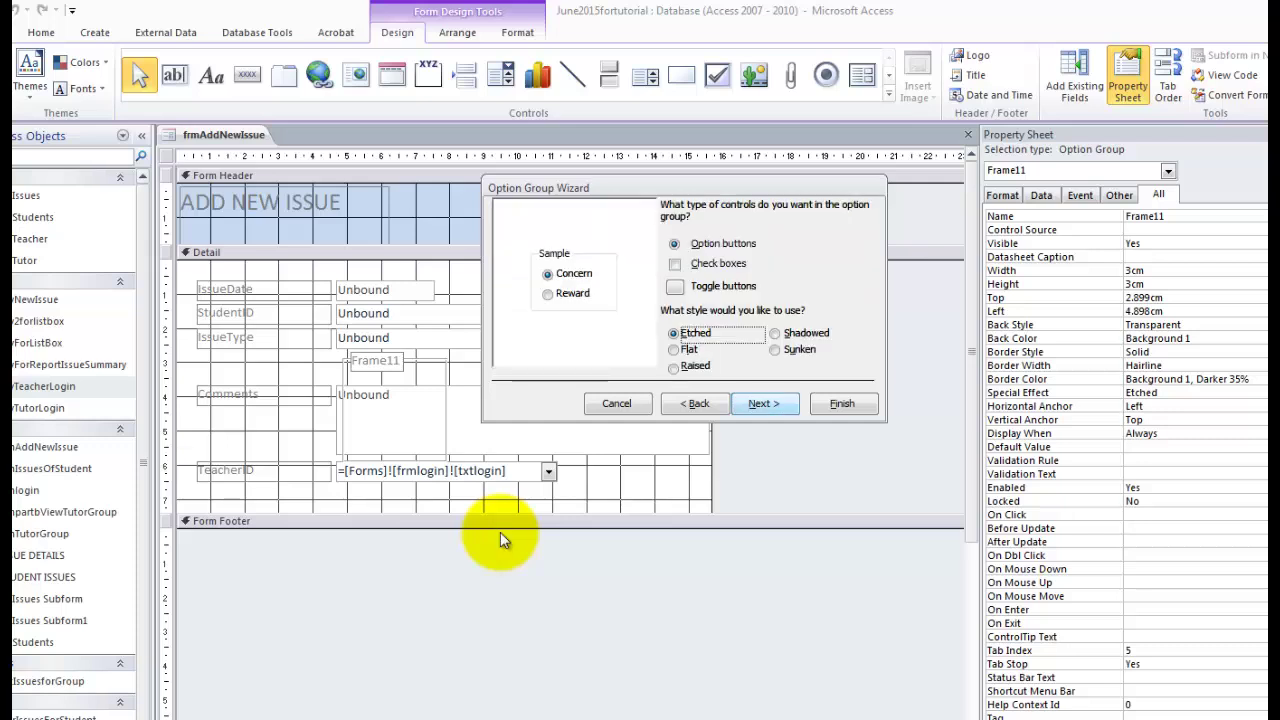
key("Return")
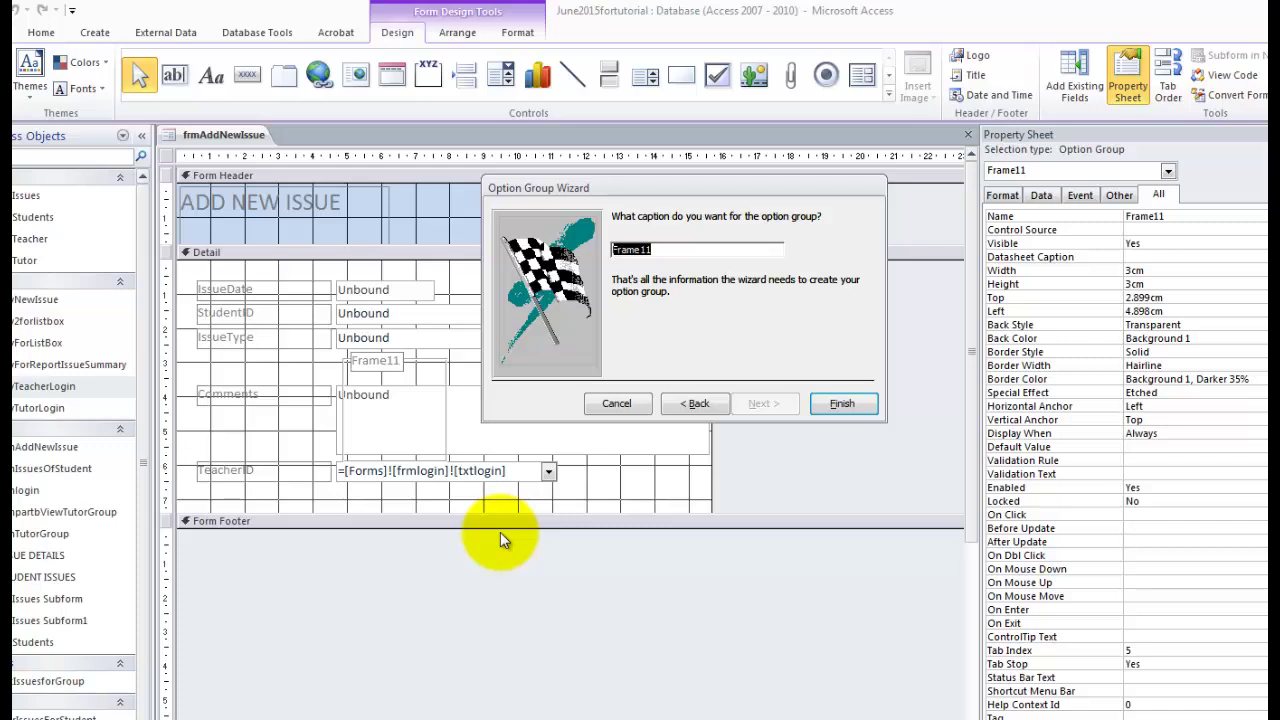
type("op")
key("BackSpace")
key("BackSpace")
type("optiontype")
Finish the option group and move it with Comments and TeacherID lower.
key("Return")
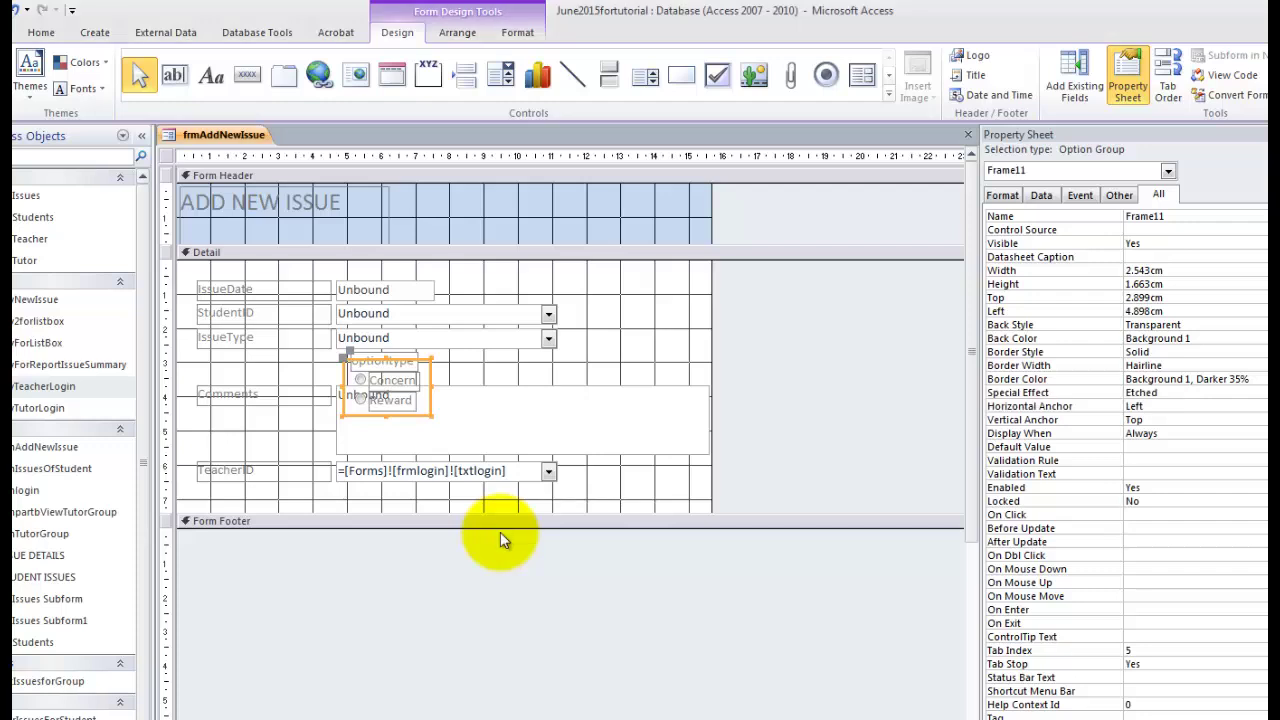
mouse_move(471, 496)
left_mouse_down()
mouse_move(318, 467)
mouse_move(252, 415)
left_mouse_up()
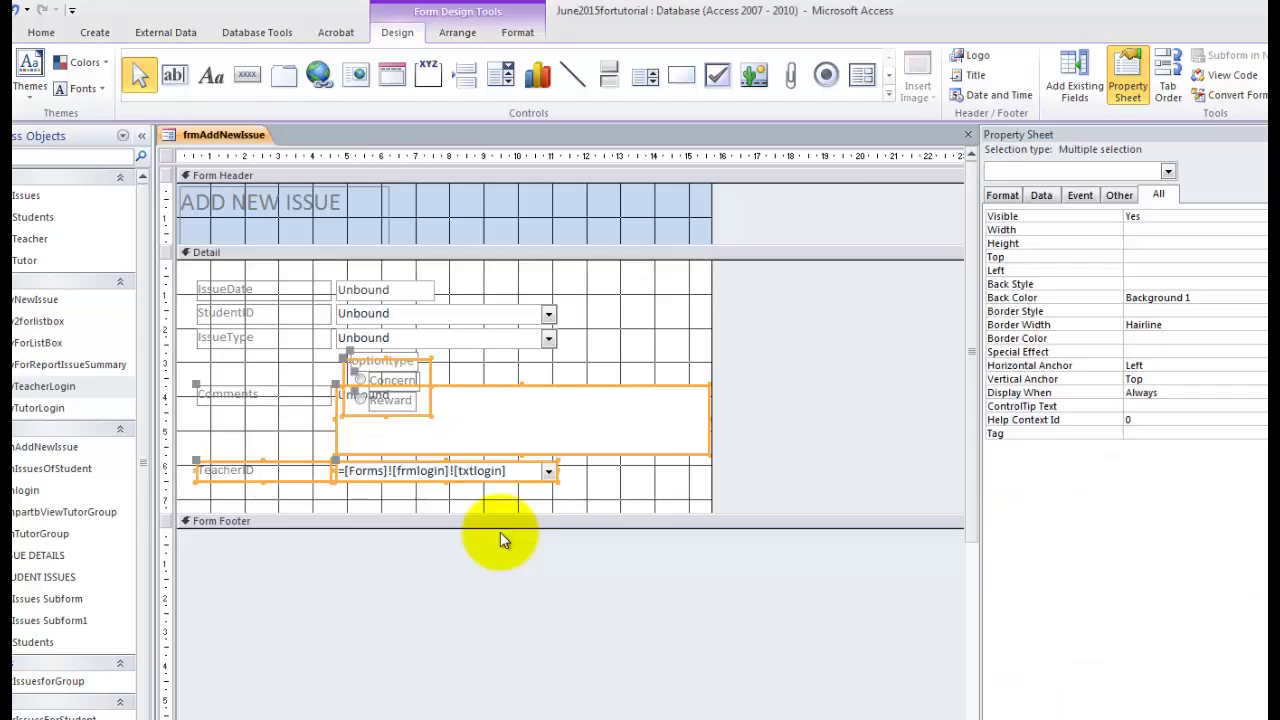
left_click_drag(400, 435, 400, 452)
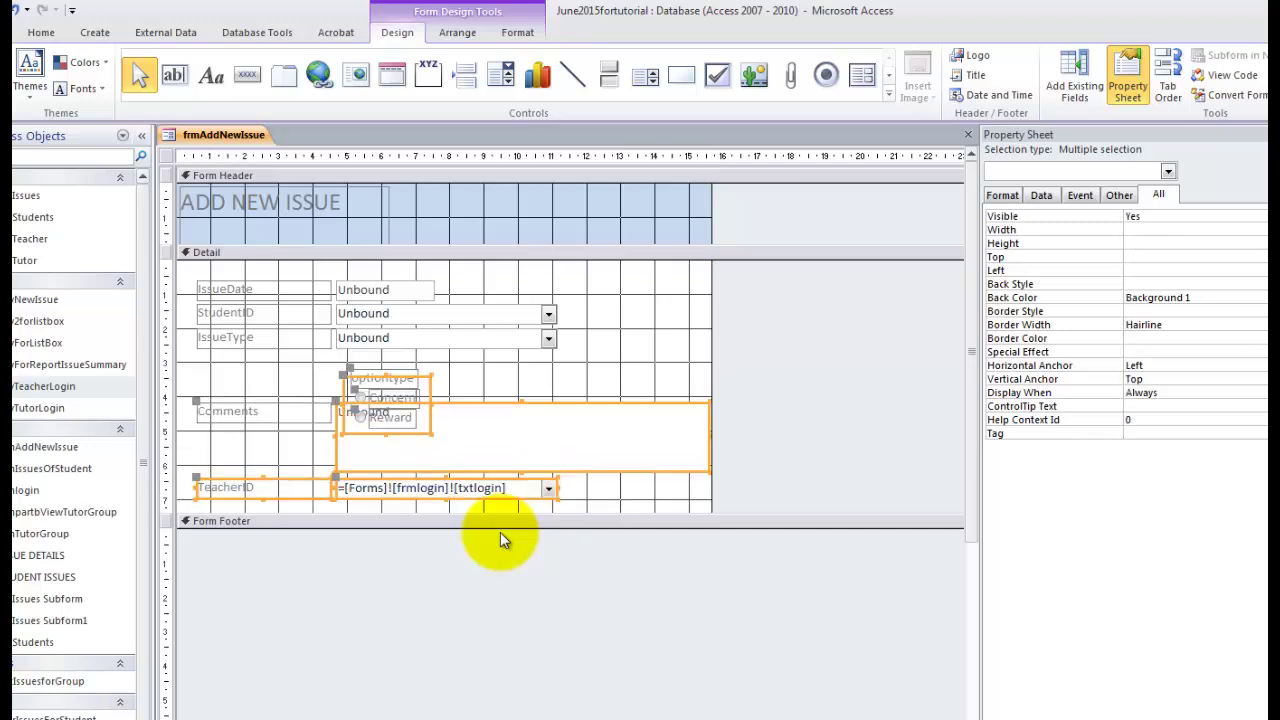
left_click_drag(503, 521, 503, 579)
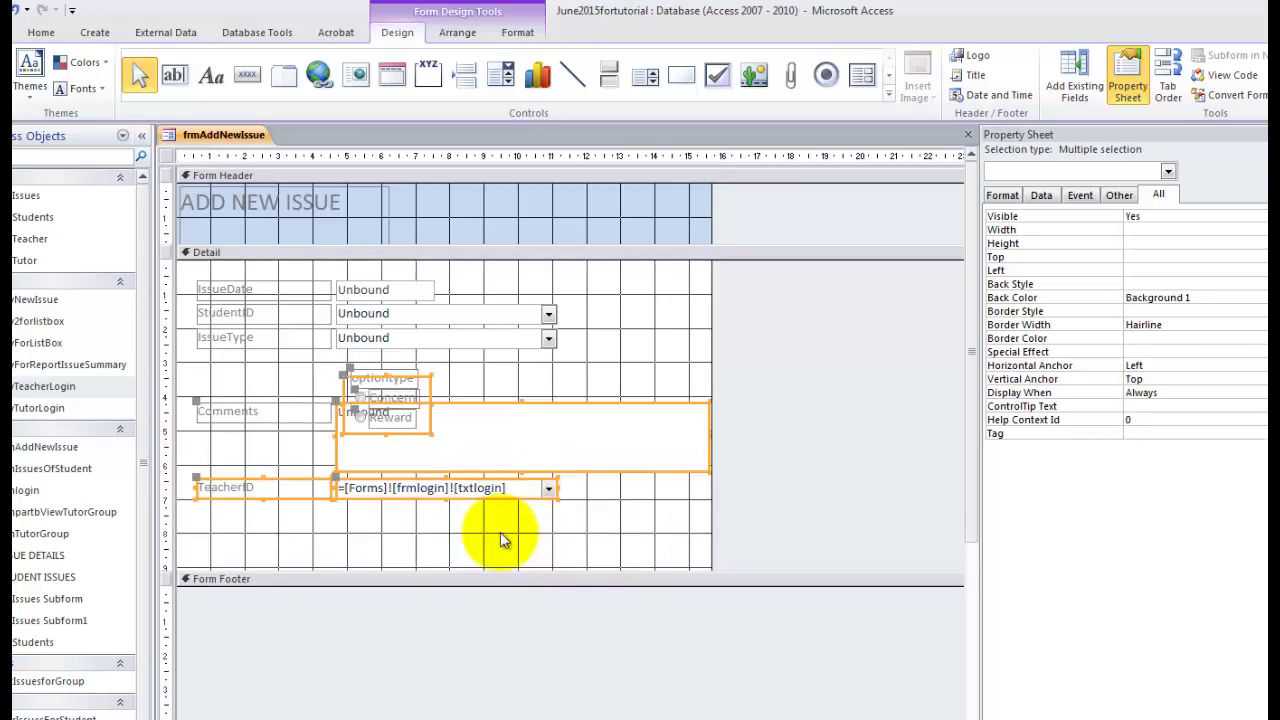
left_click_drag(503, 503, 503, 540)
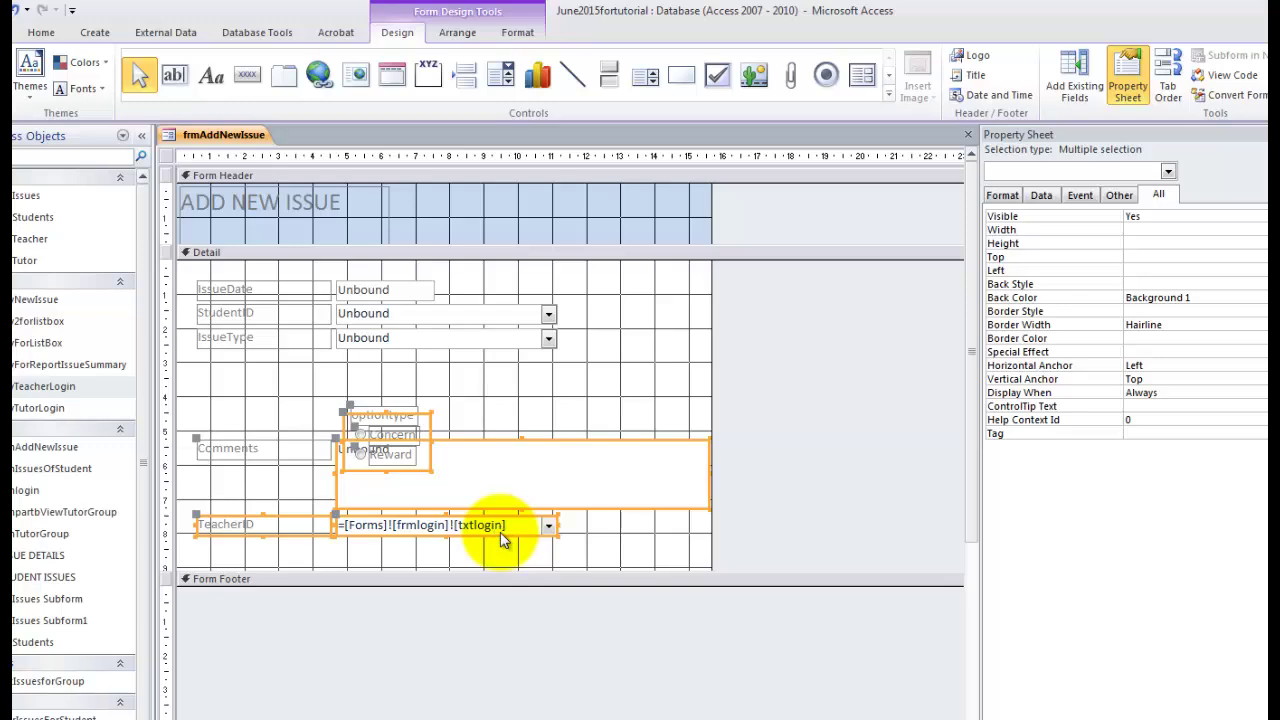
Raise the optiontype caption and select the whole option group.
left_click(503, 541)
left_click_drag(384, 415, 374, 371)
left_click(503, 541)
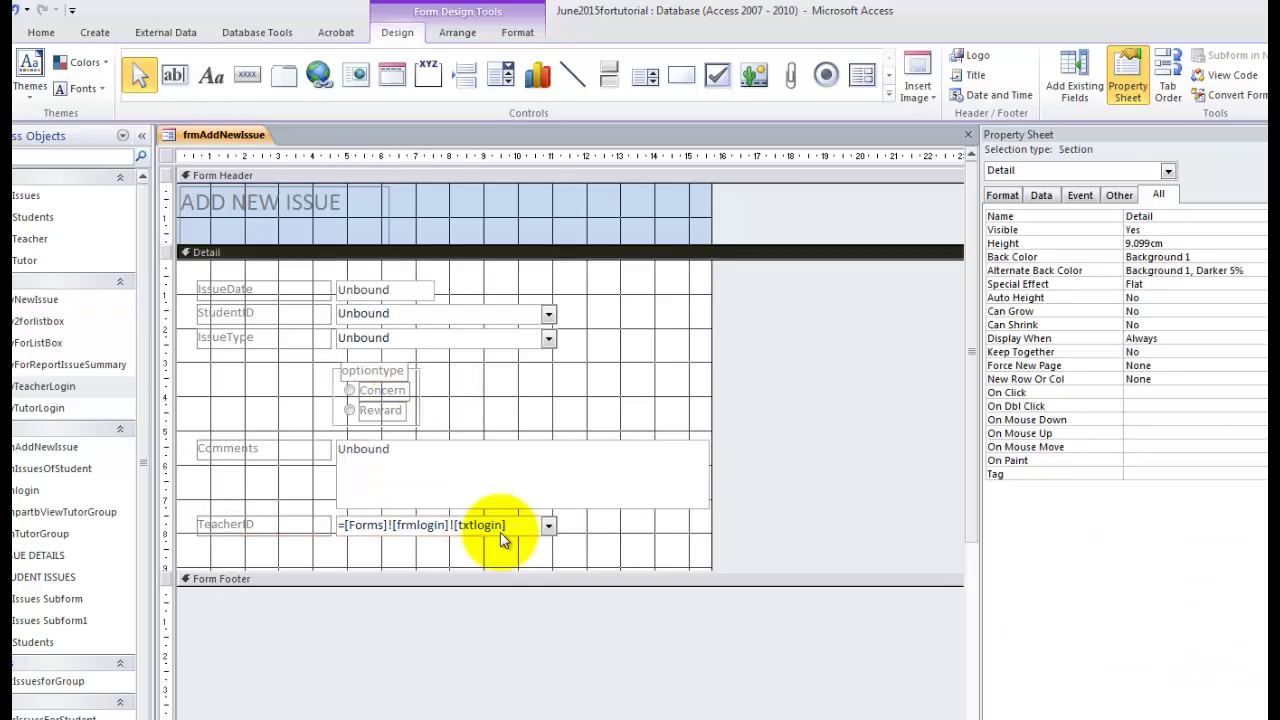
mouse_move(316, 379)
left_mouse_down()
mouse_move(399, 393)
mouse_move(292, 388)
left_mouse_up()
Set IssueType's control source to =IIf([optiontype]=1,"CON","REW").
left_click(503, 541)
left_click(446, 339)
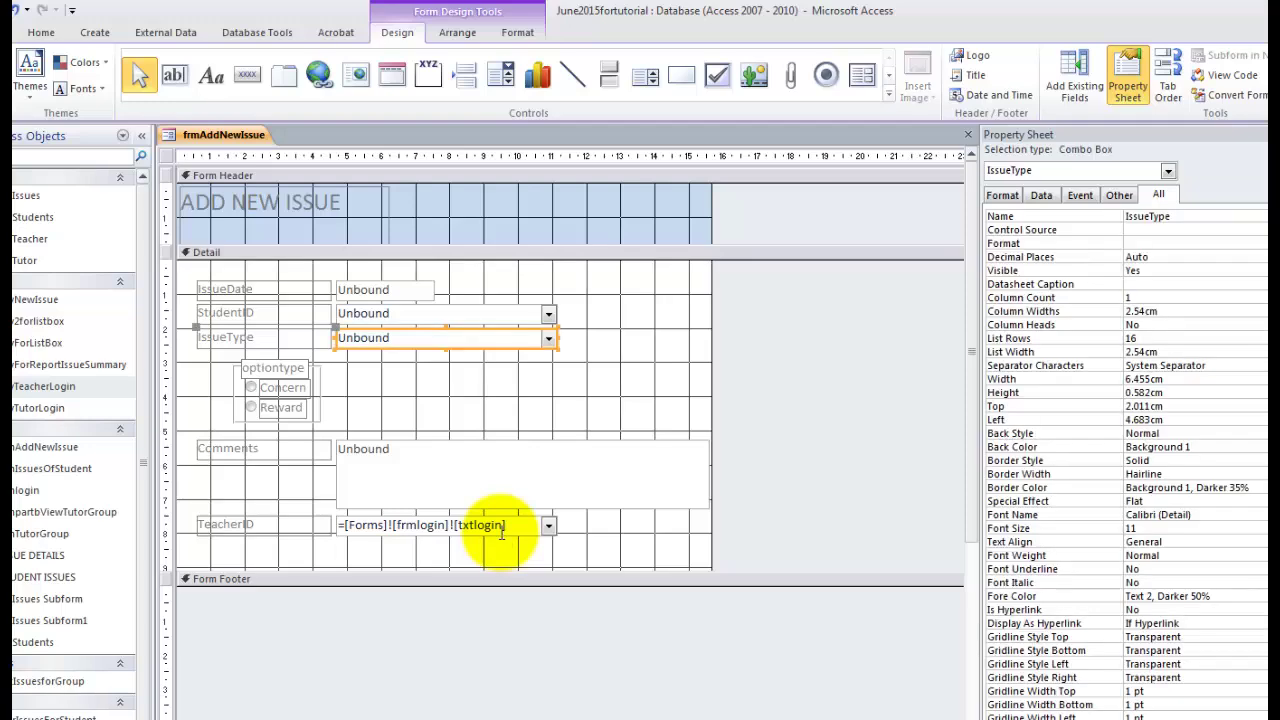
left_click(446, 339)
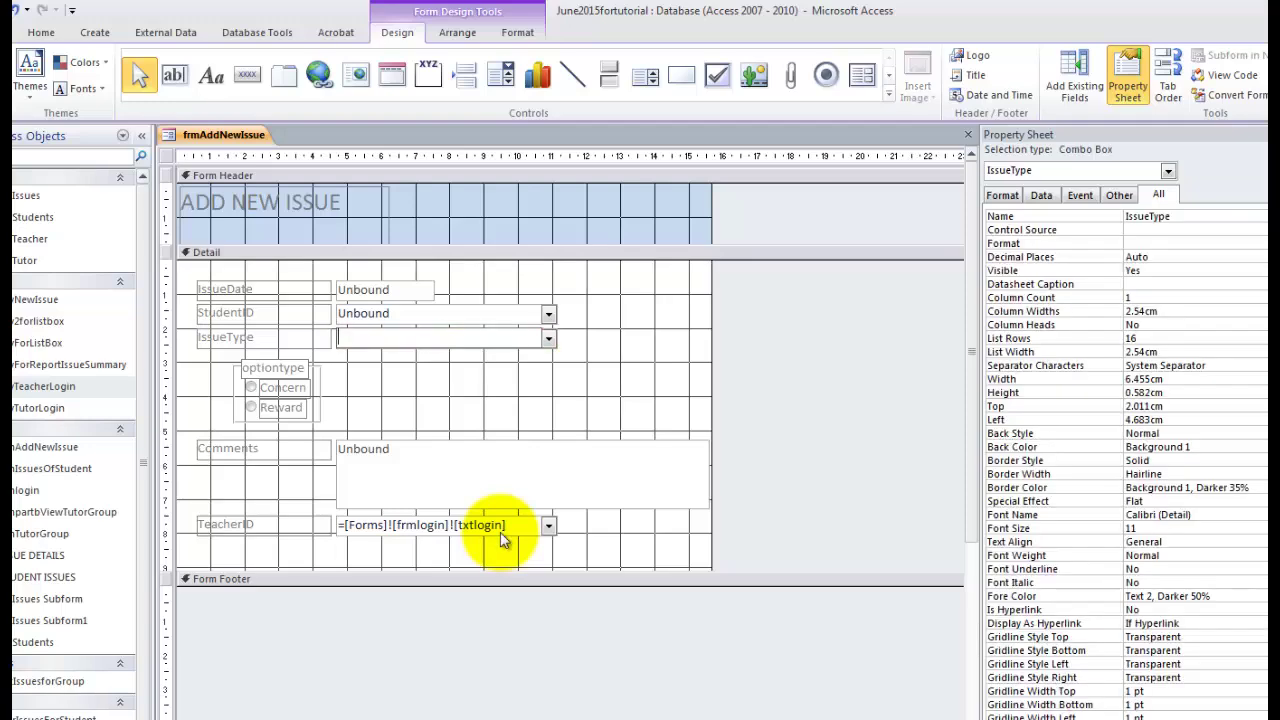
type("=iif(optionT")
key("BackSpace")
type("type")
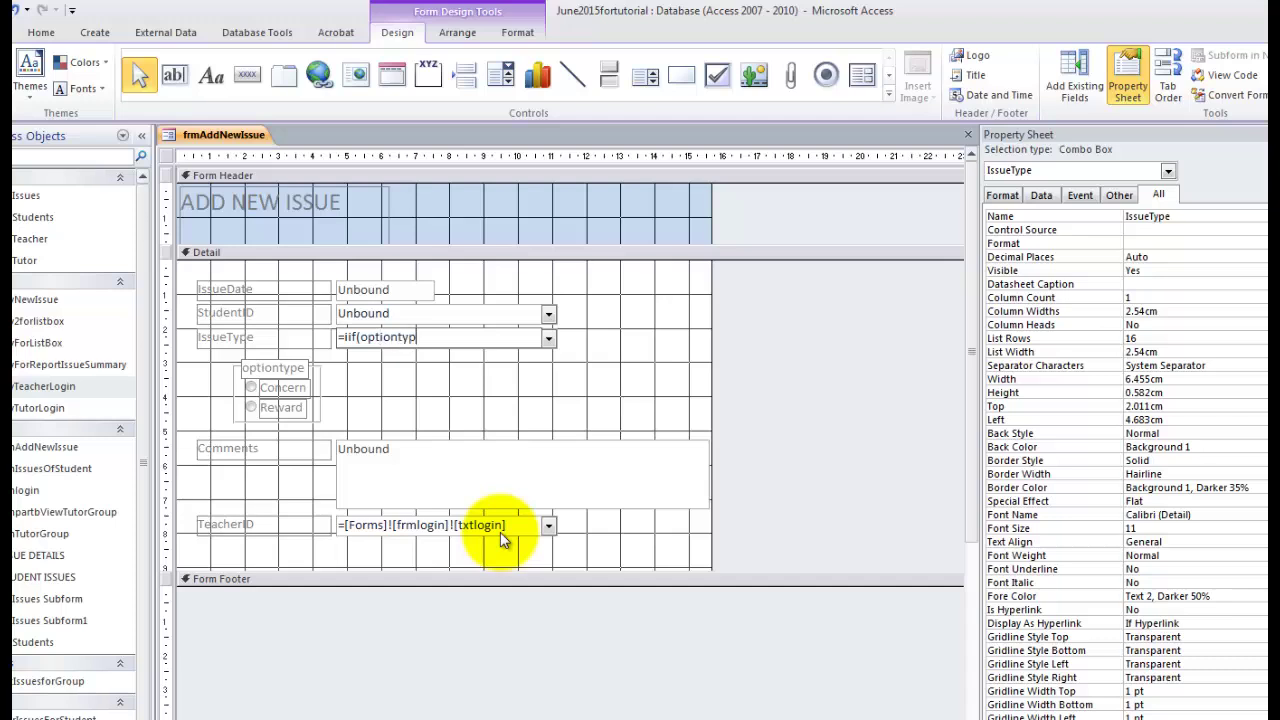
key("BackSpace")
key("BackSpace")
key("BackSpace")
key("BackSpace")
key("BackSpace")
key("BackSpace")
key("BackSpace")
key("BackSpace")
key("BackSpace")
key("BackSpace")
type("[optiontype]=1,\"CON\"")
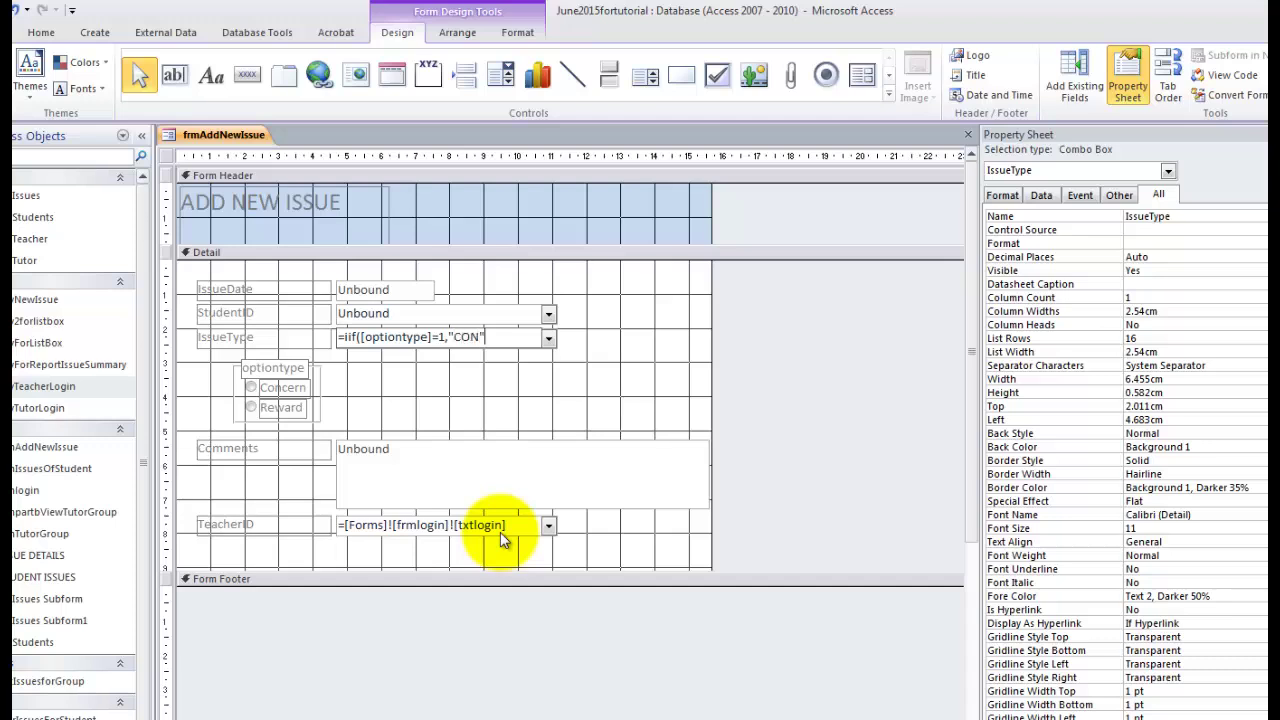
type(",\"REW\")")
key("Return")
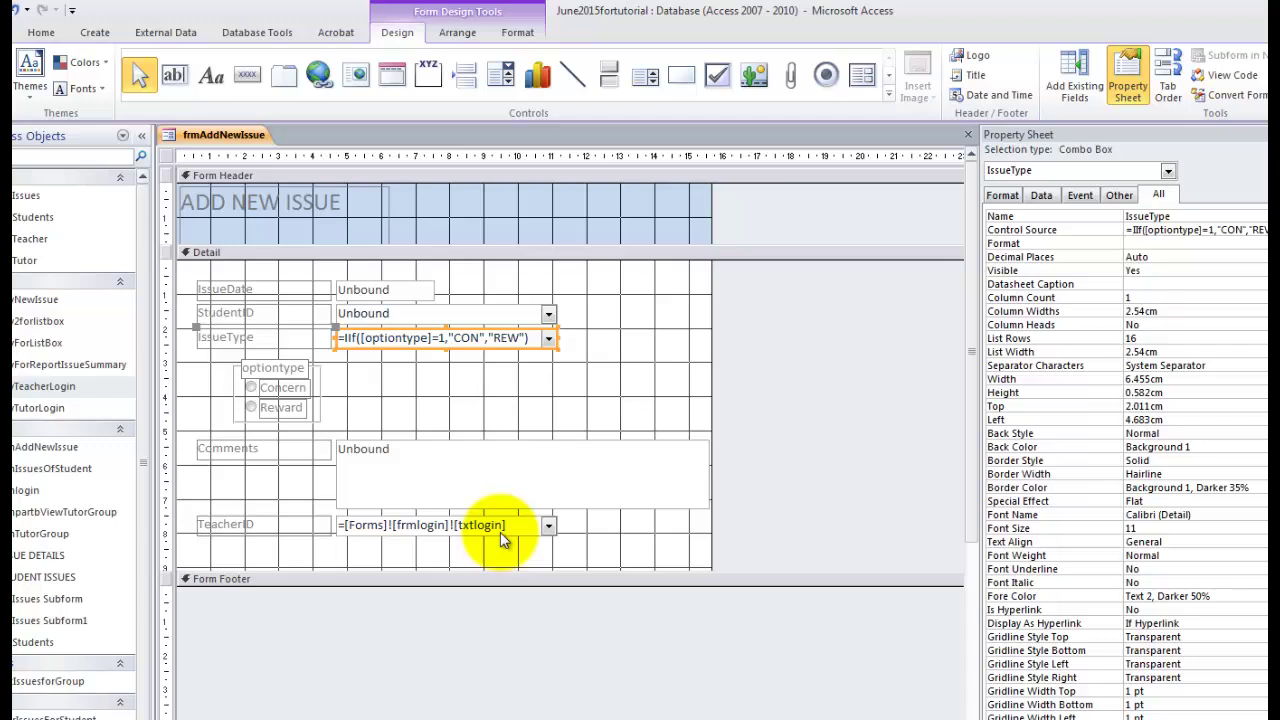
Give the option group a Default Value of 1 and view the form in Form View.
left_click(502, 540)
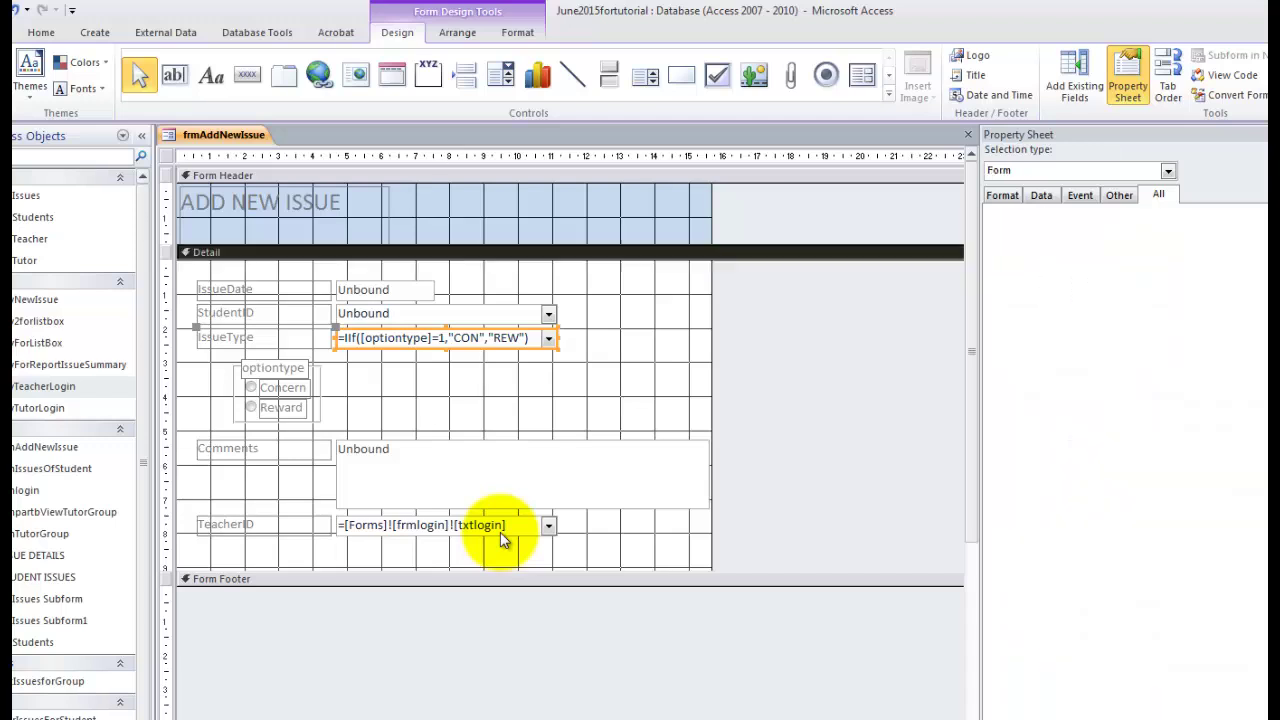
key("Tab")
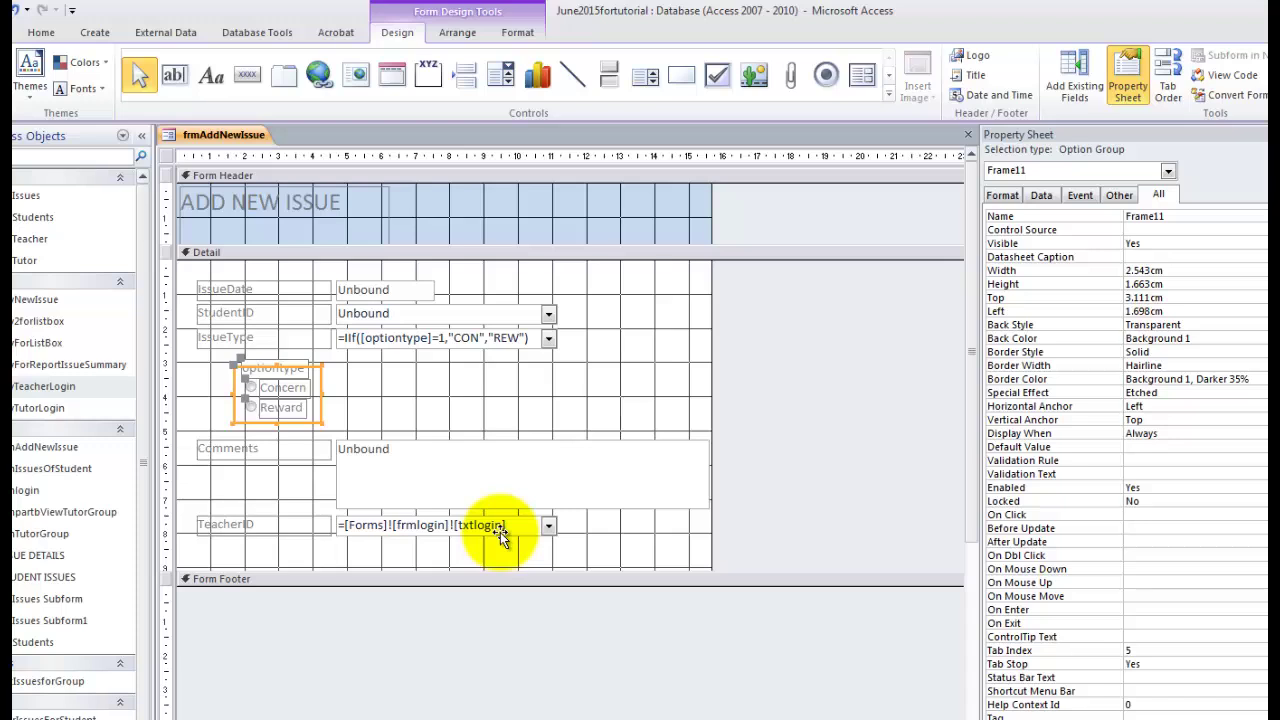
key("ctrl+Tab")
key("ctrl+Tab")
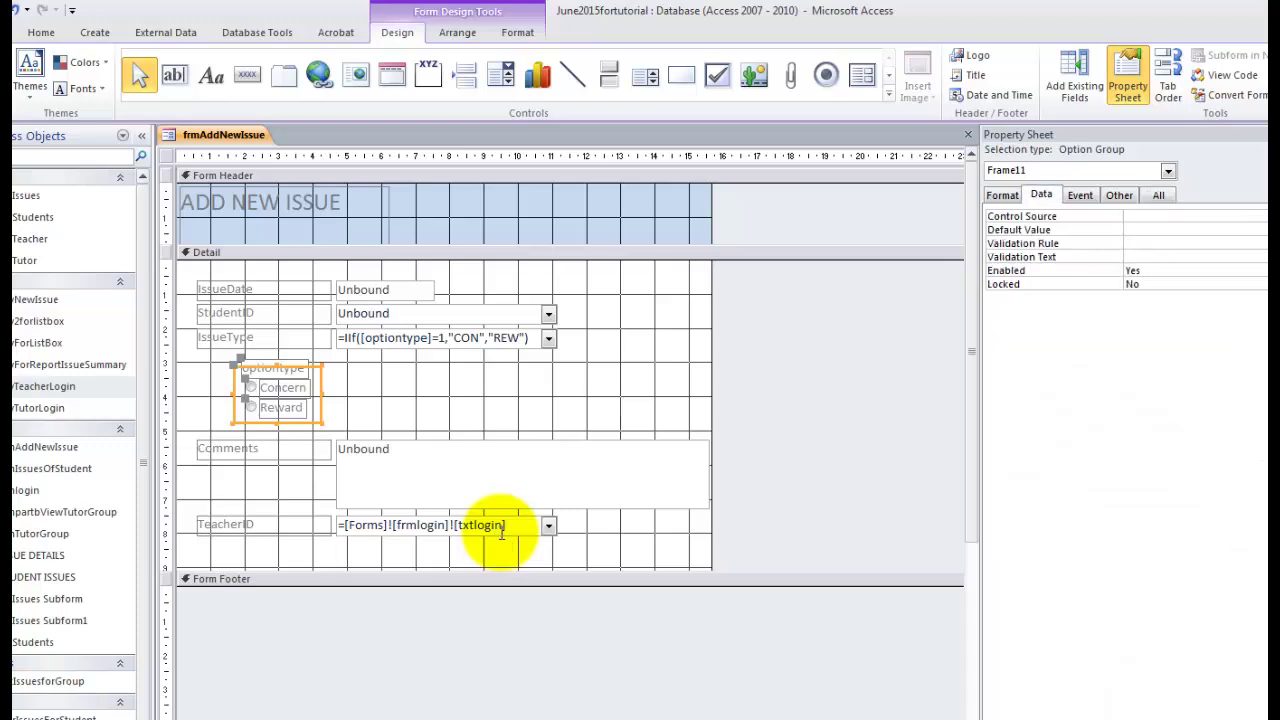
key("shift+F7")
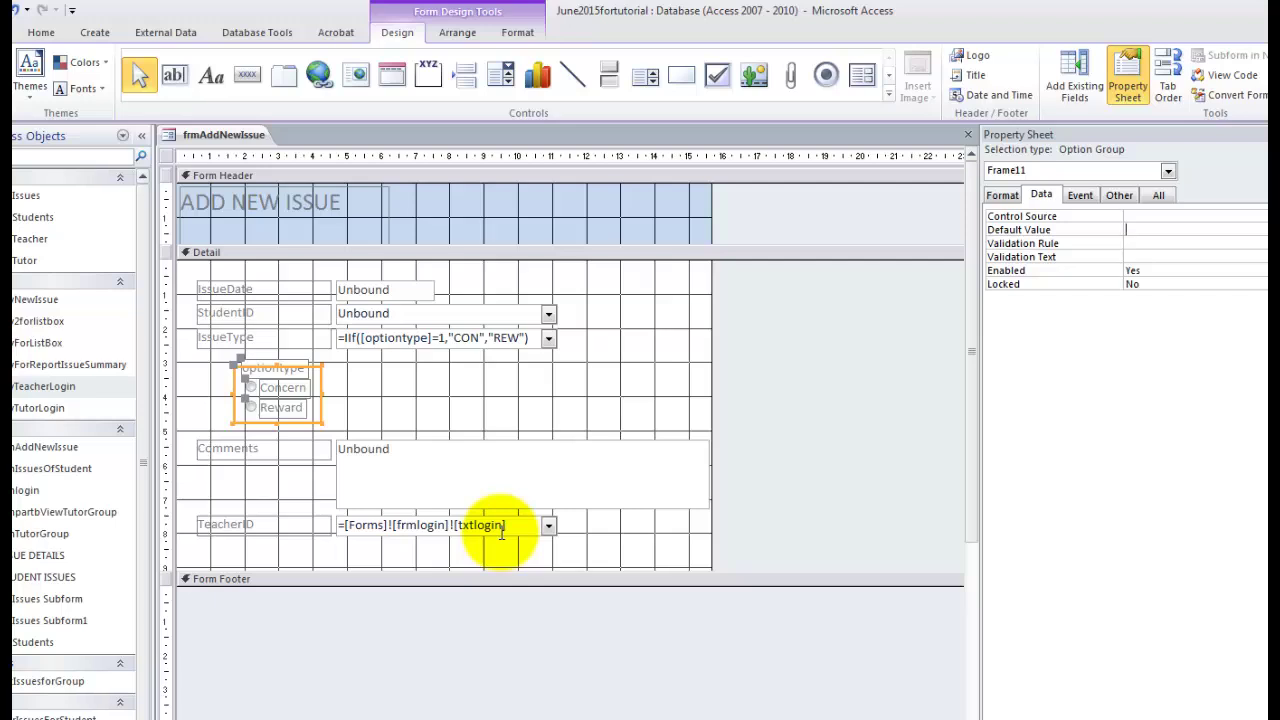
type("1")
right_click(207, 131)
left_click(151, 207)
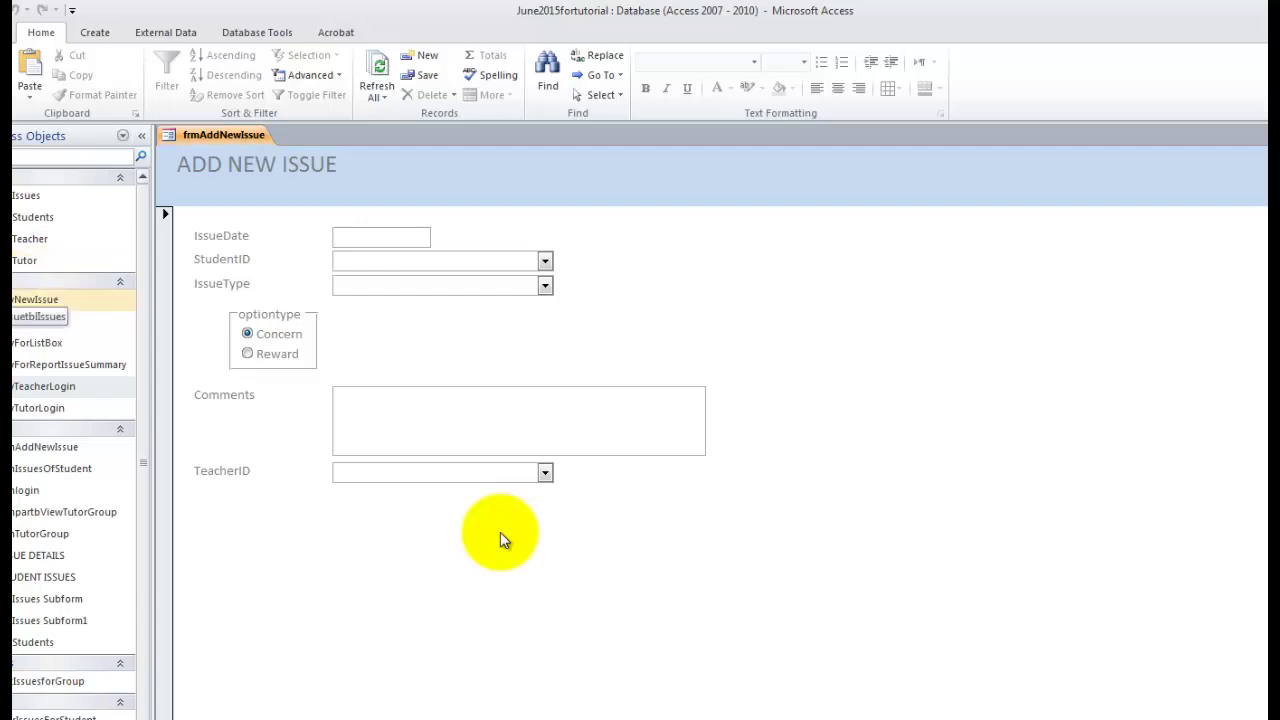
Close the form, open frmlogin, and look up teacher IDs in tblTeacher.
key("ctrl+w")
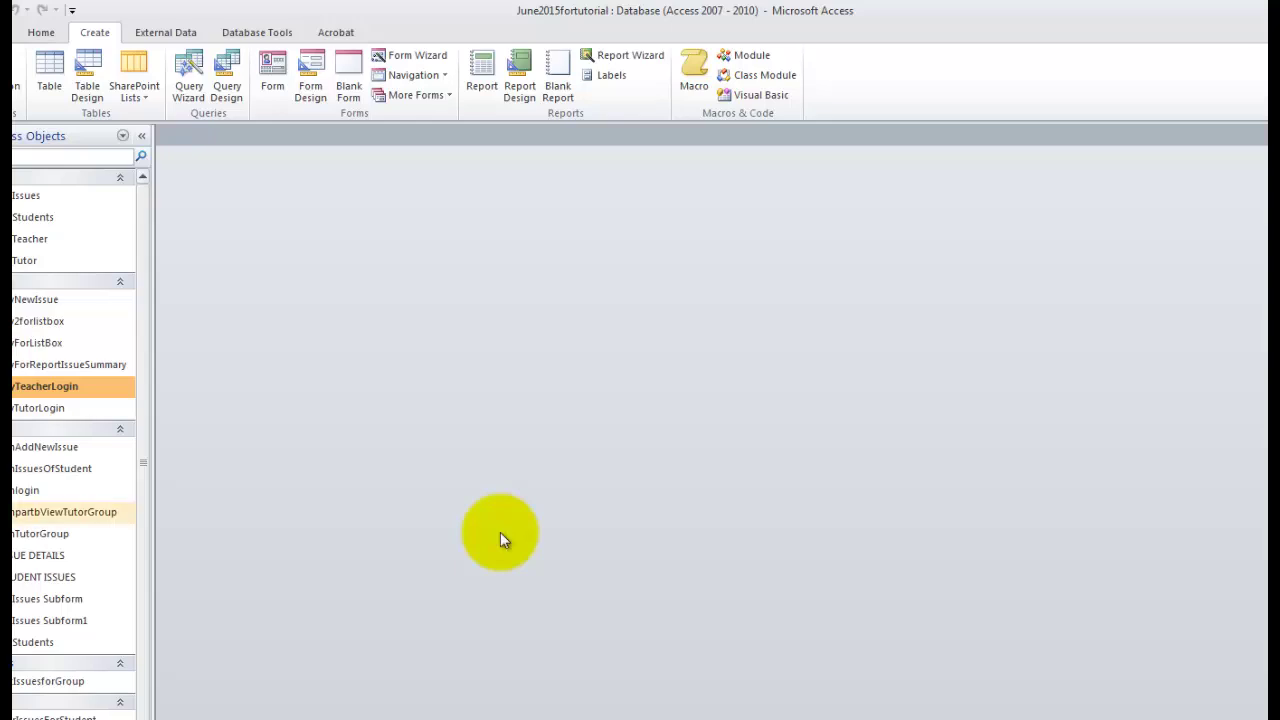
double_click(38, 491)
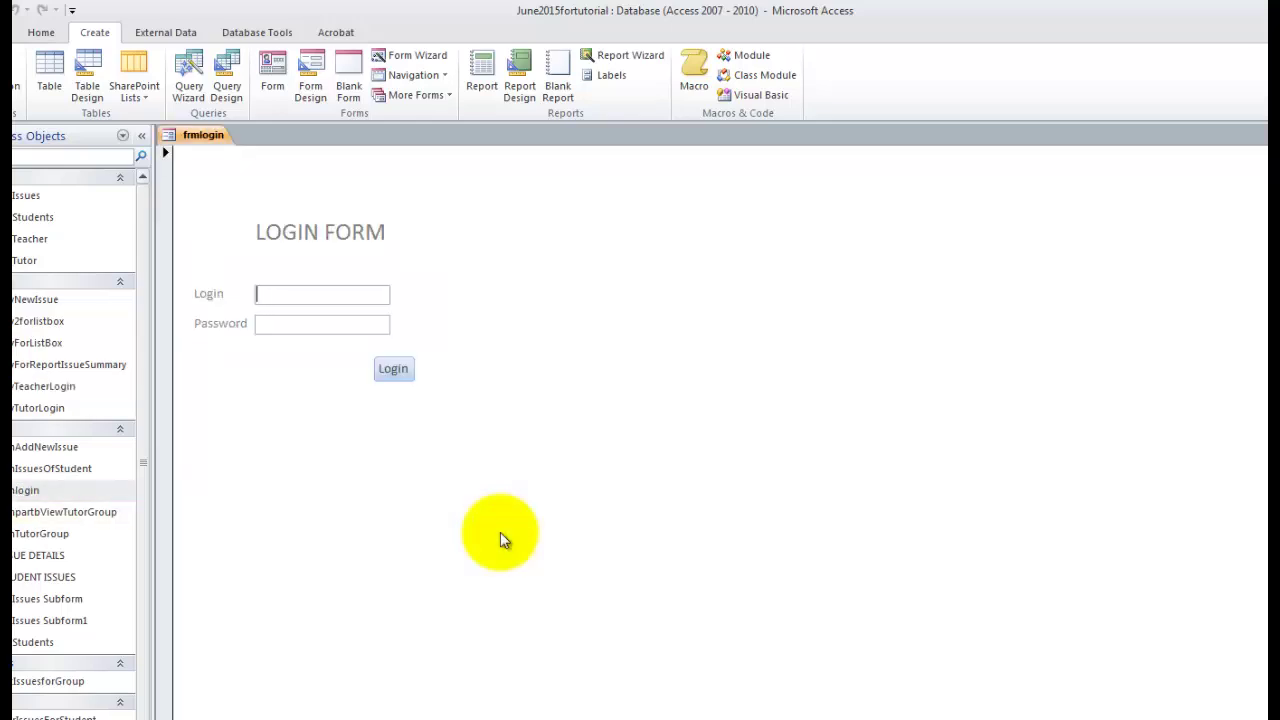
double_click(32, 239)
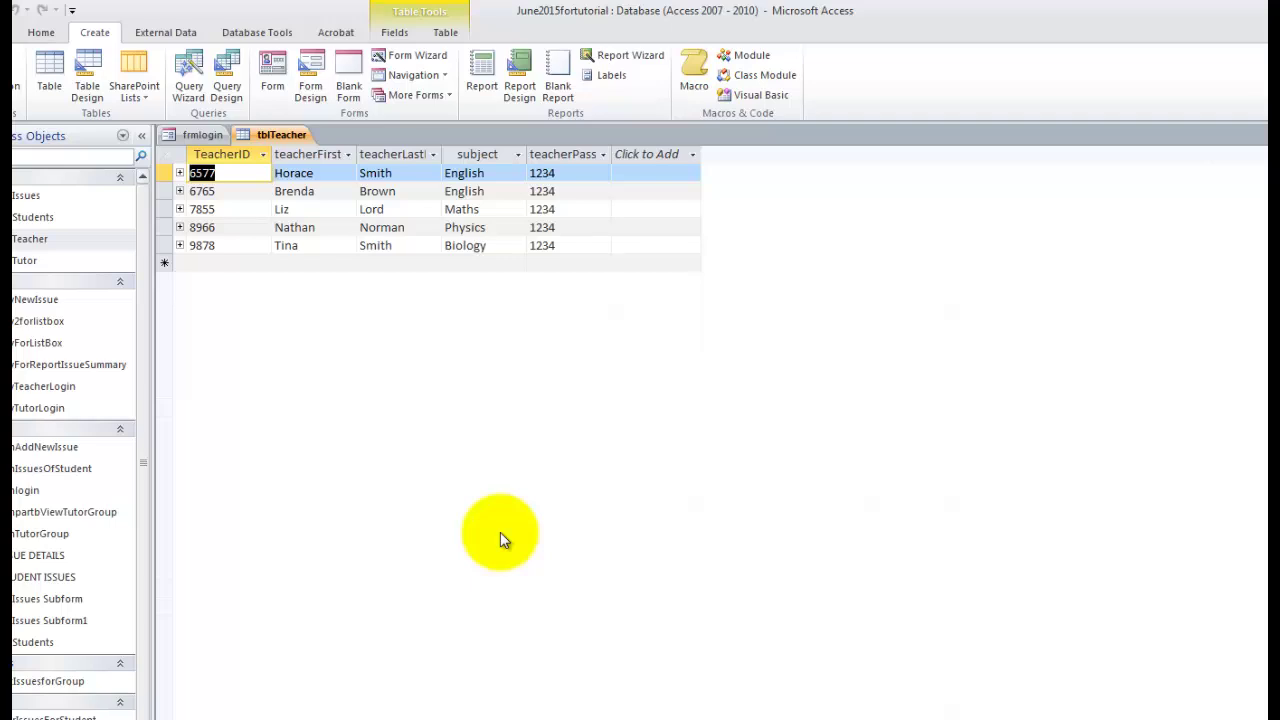
key("ctrl+w")
Log in with a teacher's ID and password, then open frmAddNewIssue.
type("6")
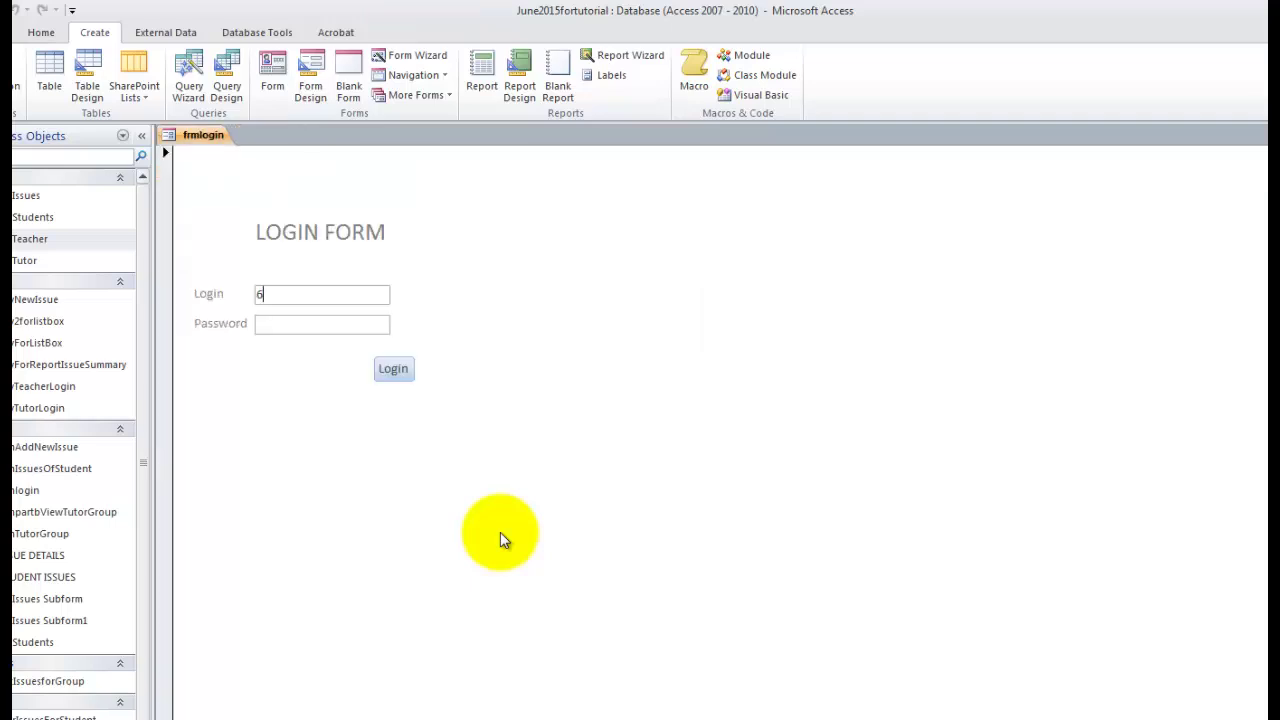
type("577")
key("Tab")
type("1234")
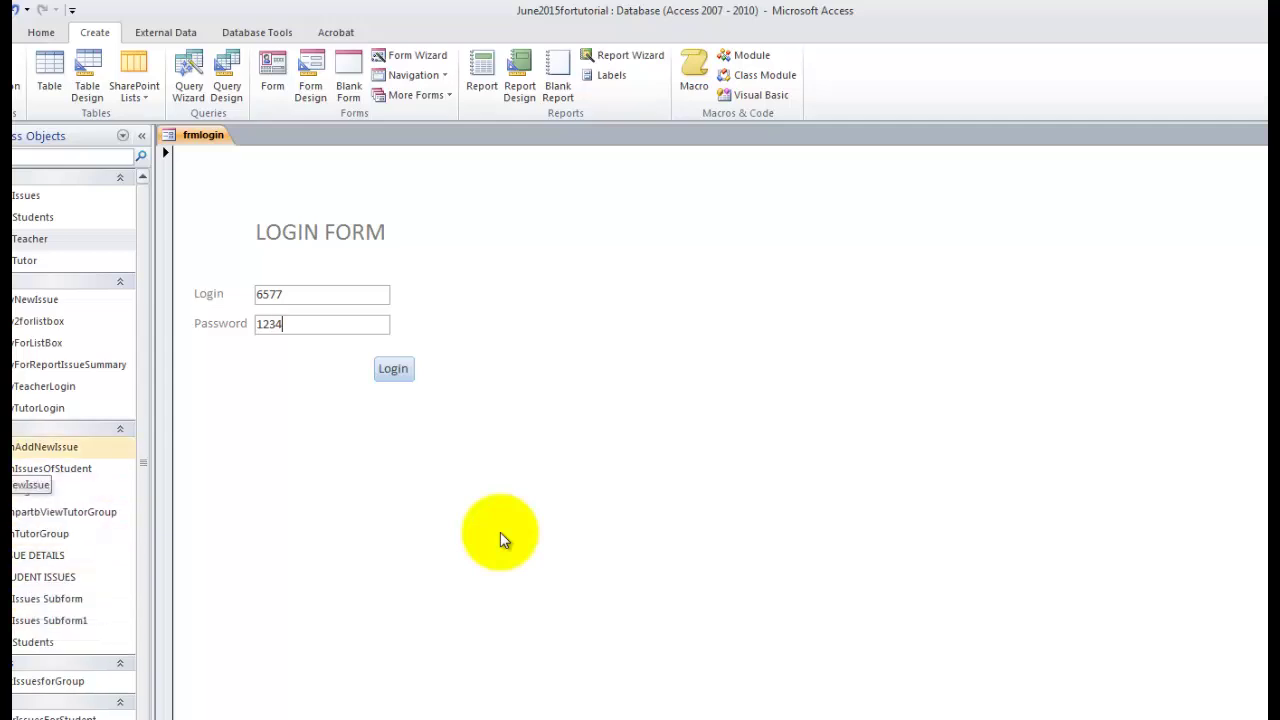
double_click(45, 446)
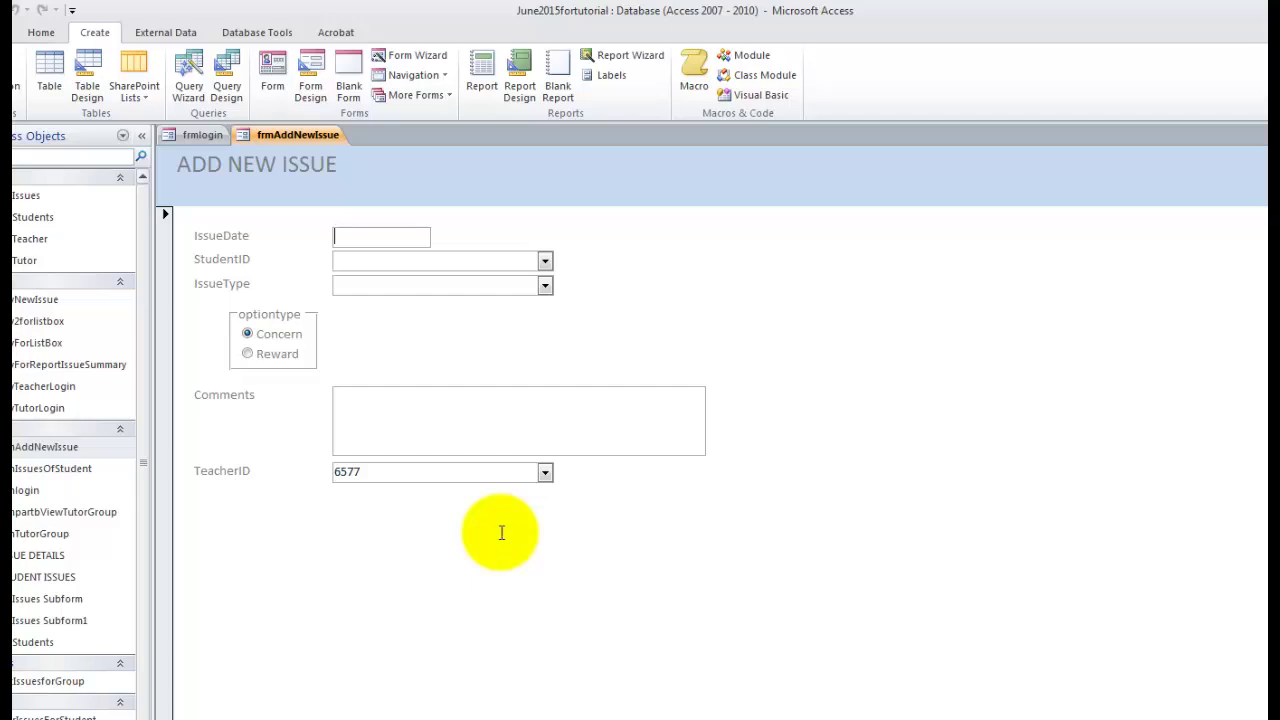
type("12/03/15")
left_click(545, 261)
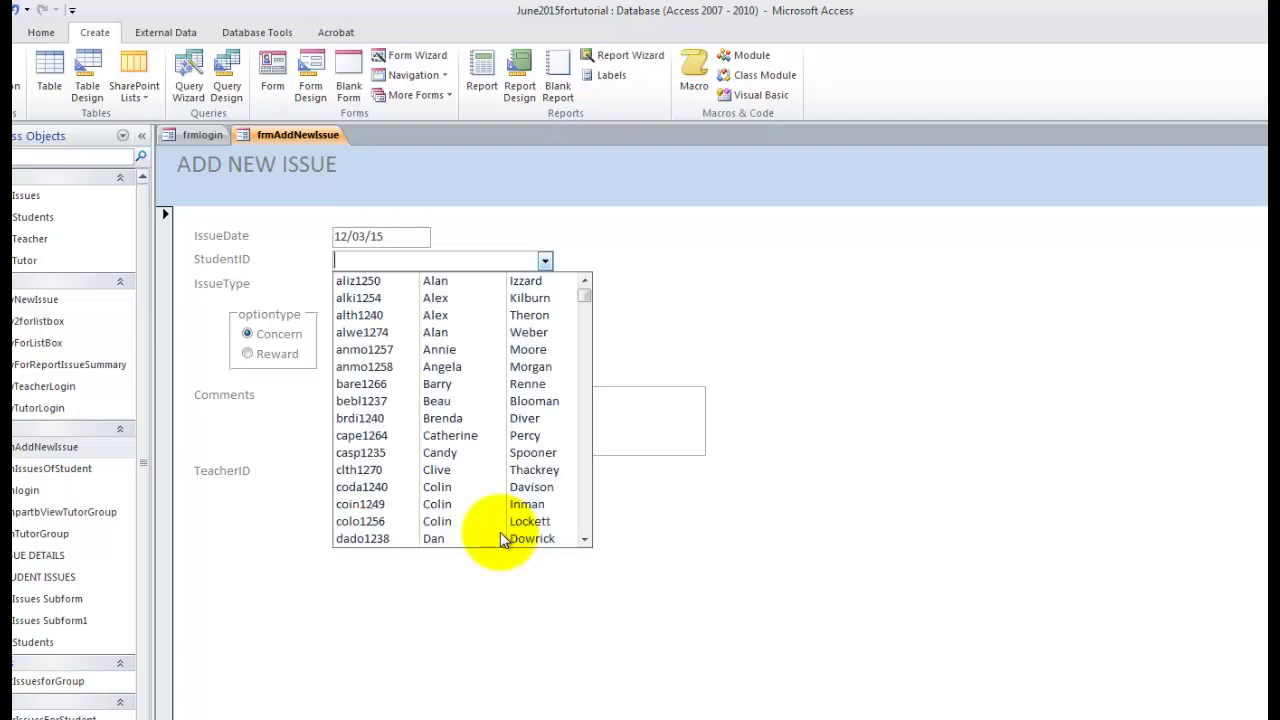
left_click(440, 383)
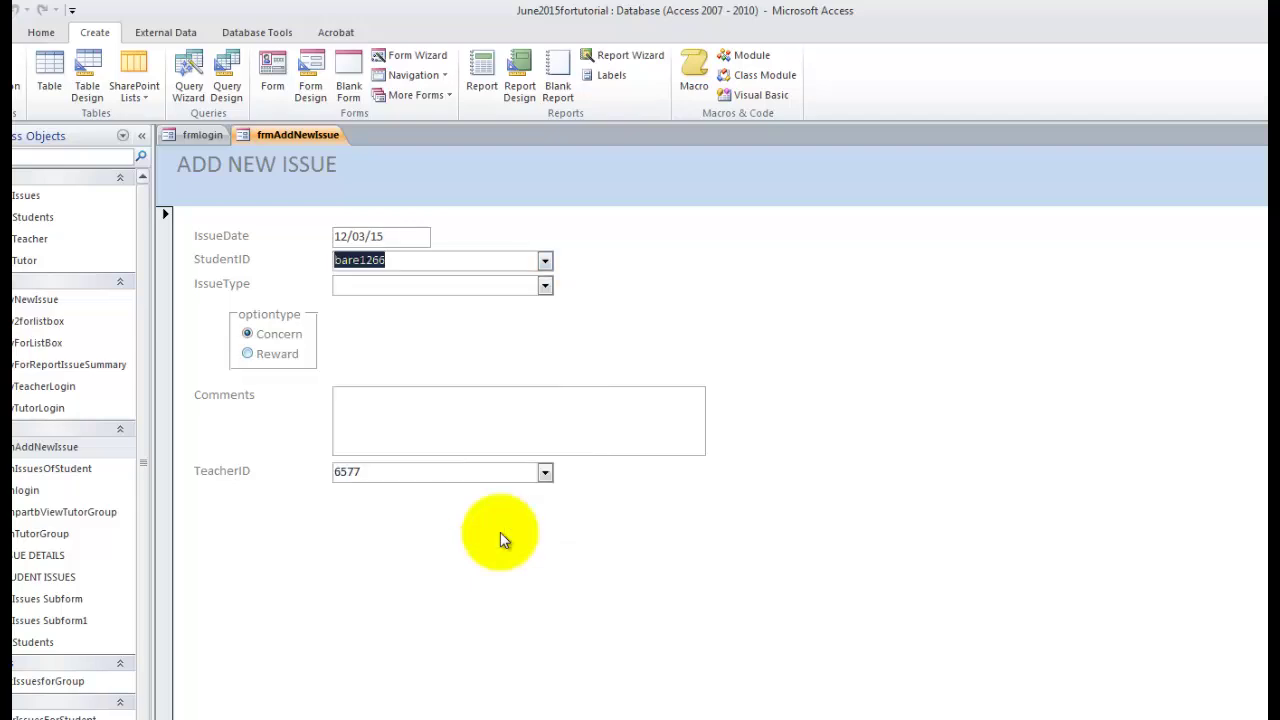
left_click(248, 353)
key("Up")
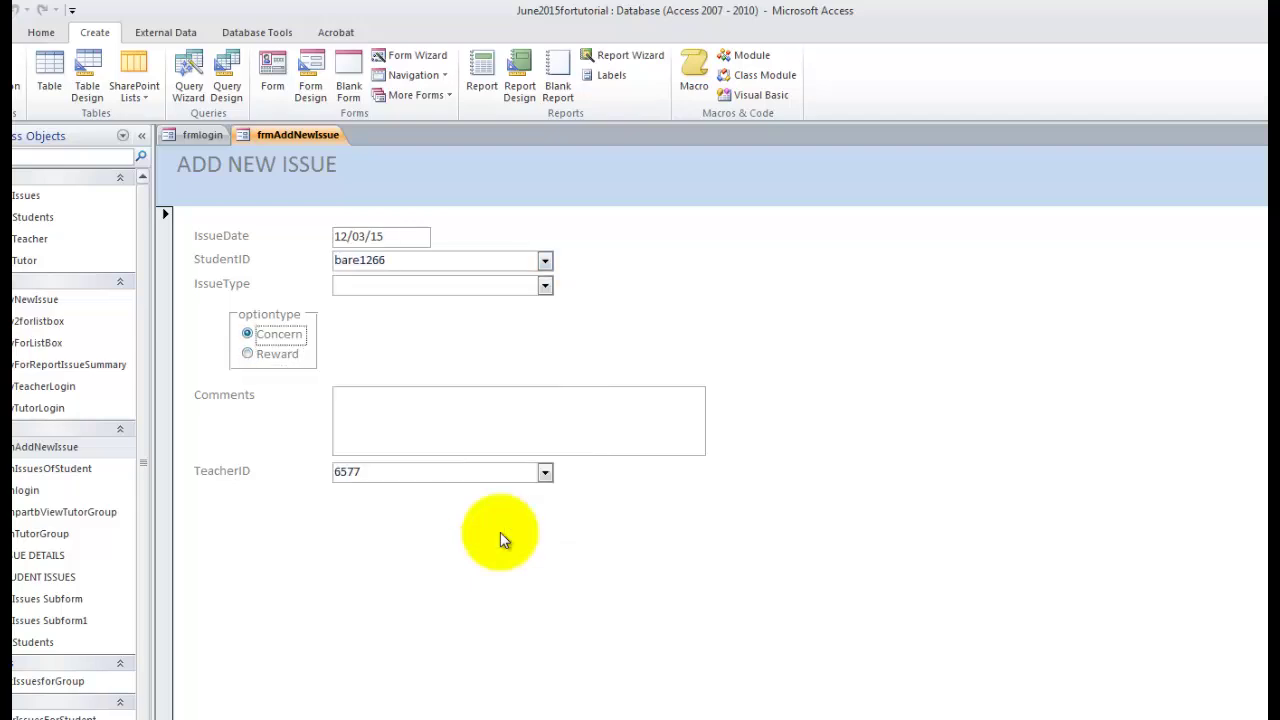
key("shift+Tab")
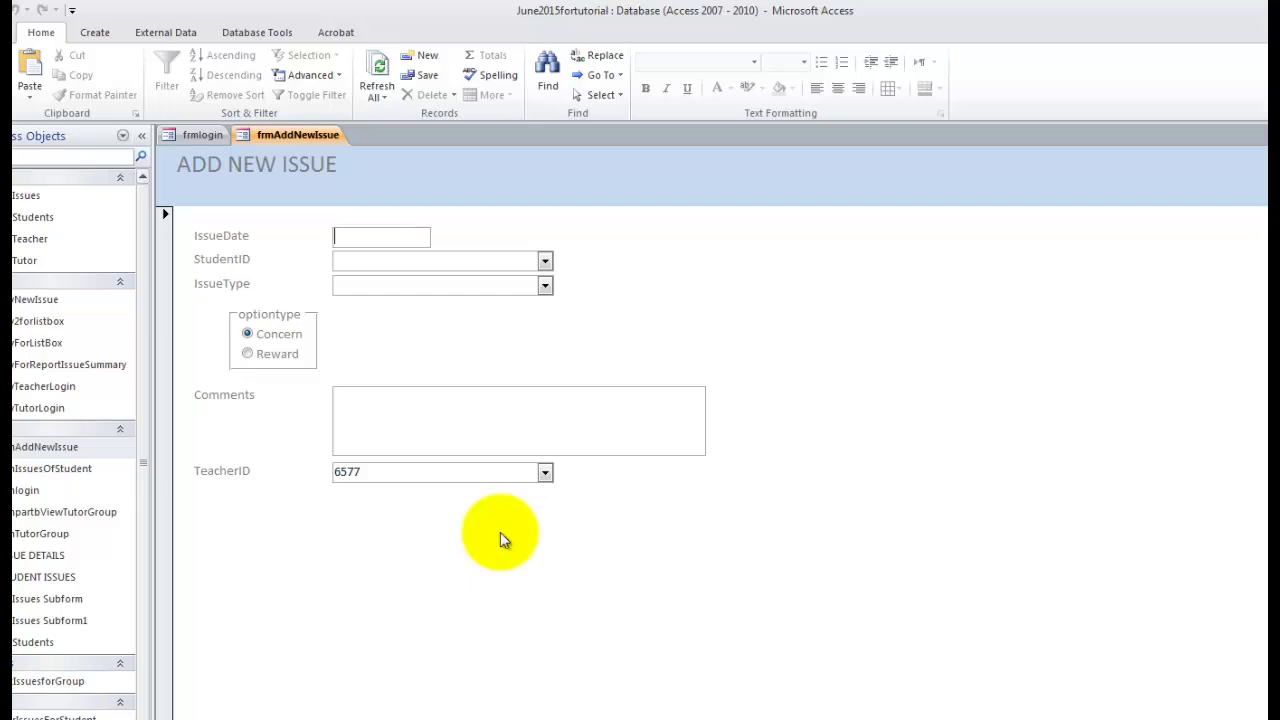
In Design View, rename option group Frame11 to optiontype, then return to Form View.
right_click(298, 138)
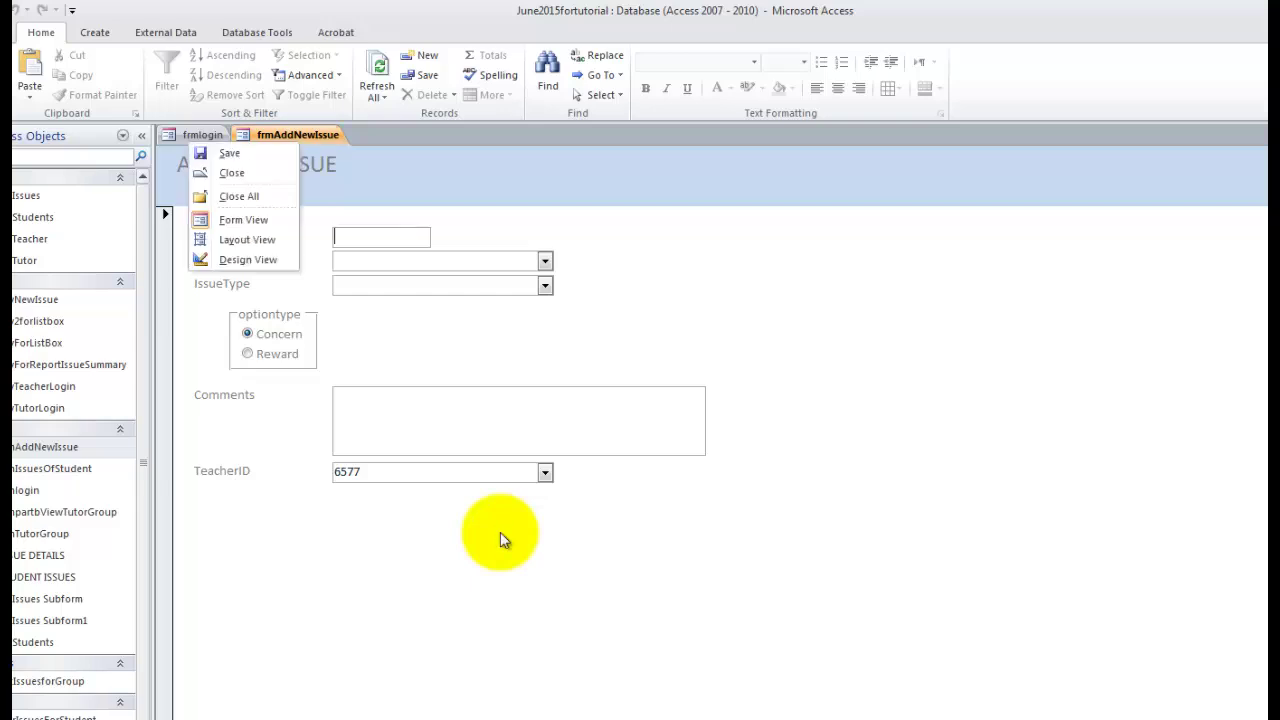
left_click(248, 260)
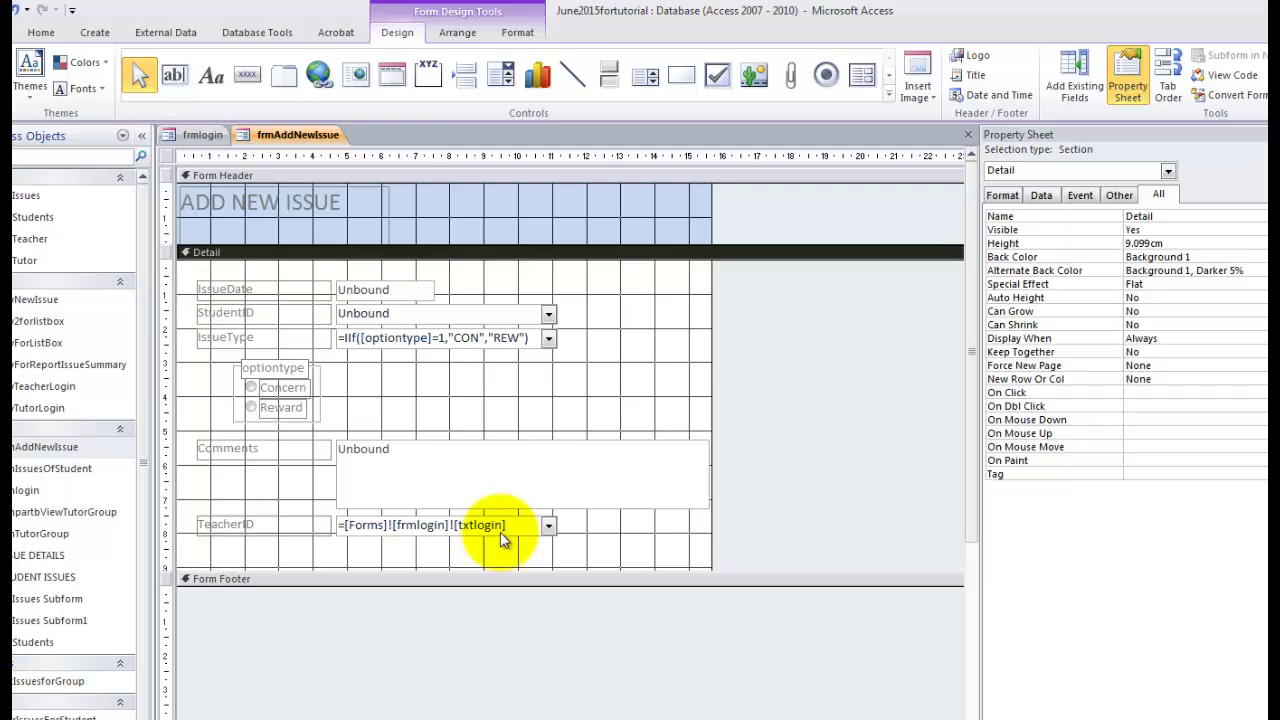
left_click(278, 369)
left_click(283, 388)
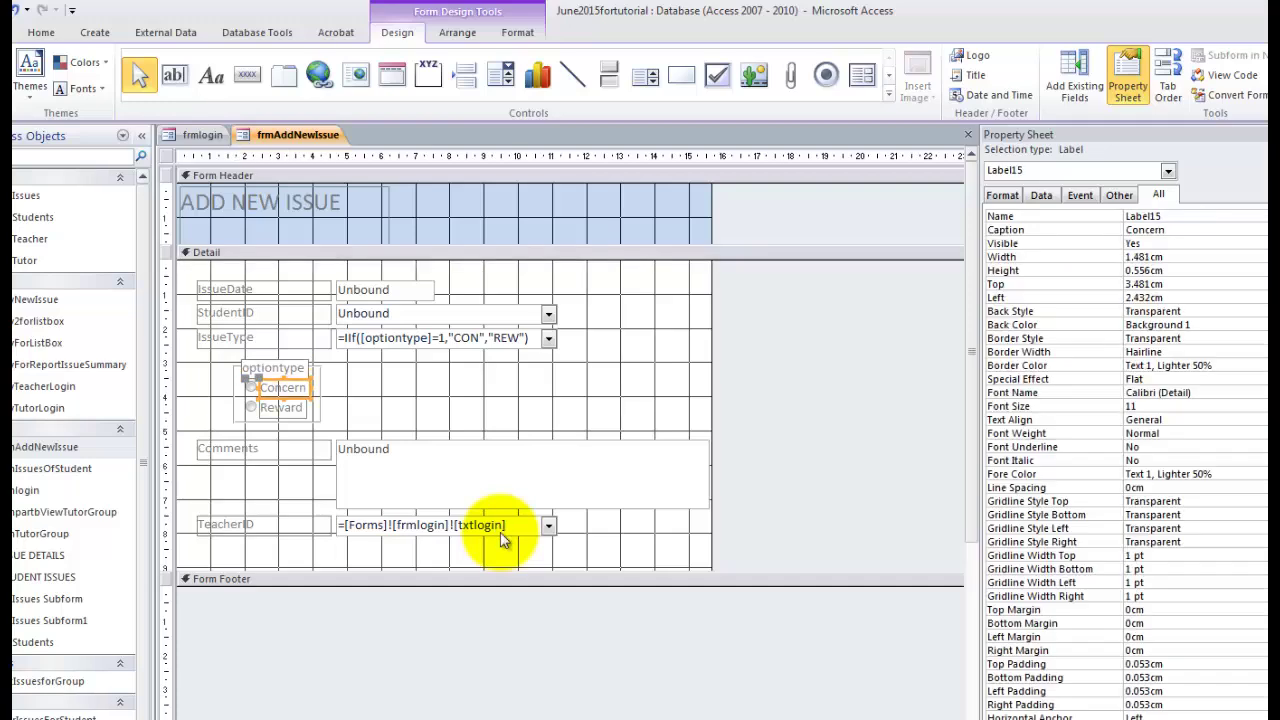
left_click(321, 395)
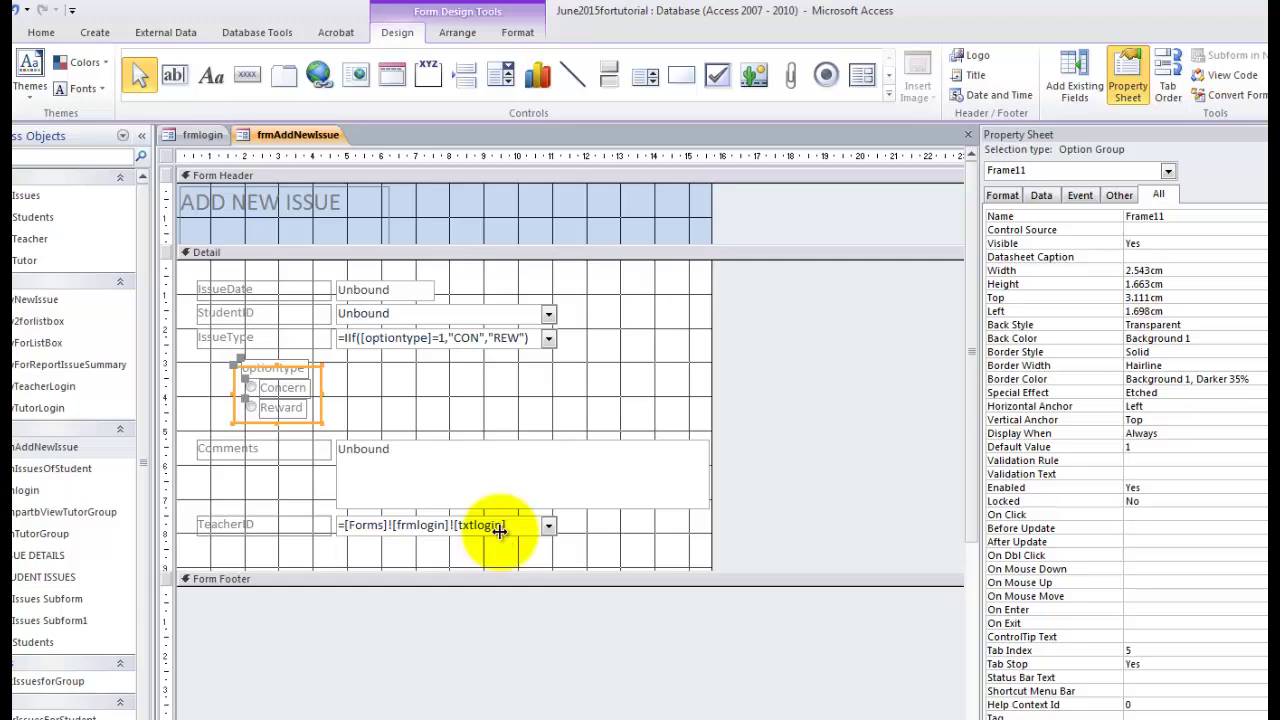
double_click(1145, 216)
type("o")
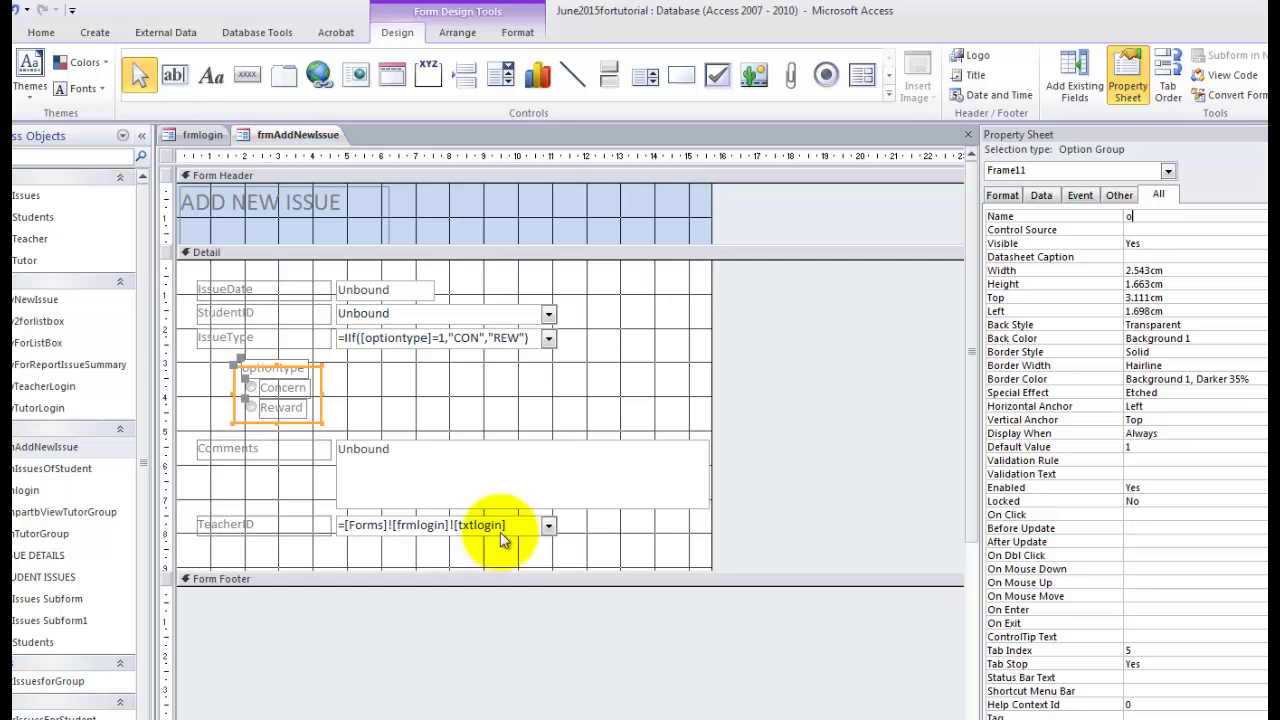
type("ptiontype")
key("Return")
right_click(292, 137)
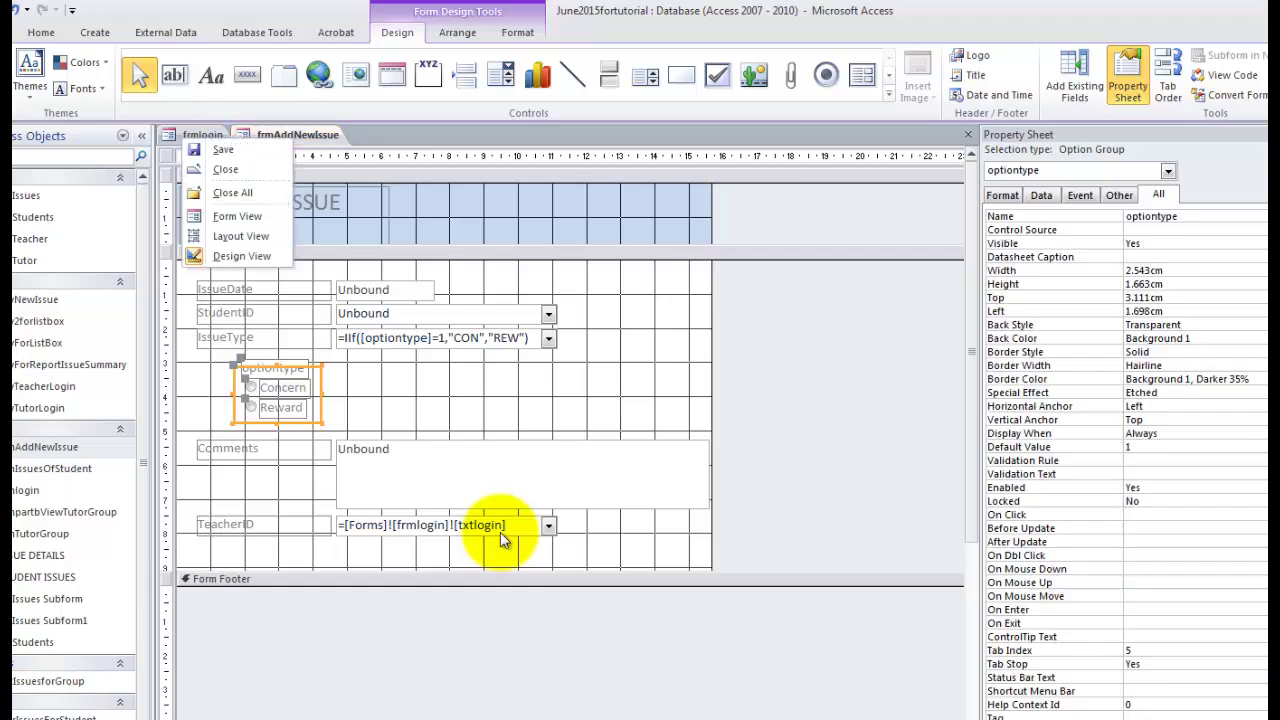
key("Return")
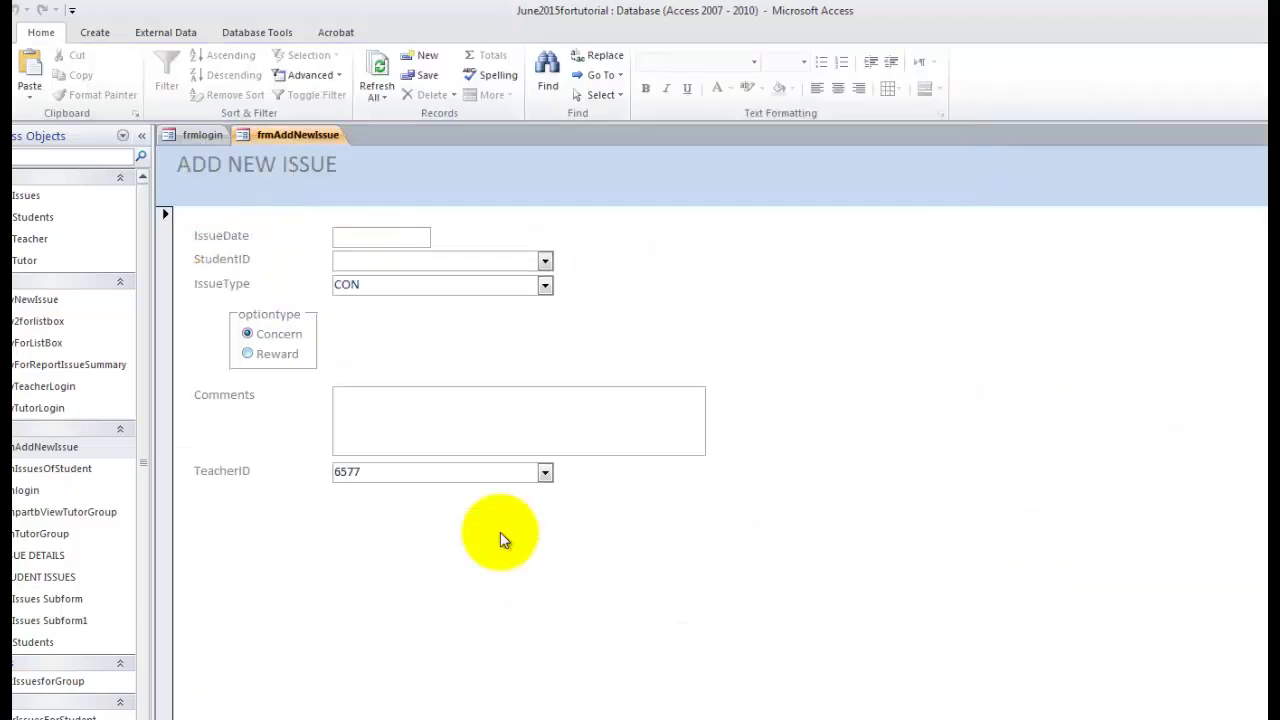
Select Reward and toggle between Concern and Reward to check IssueType, then move to IssueDate.
left_click(248, 353)
key("Up")
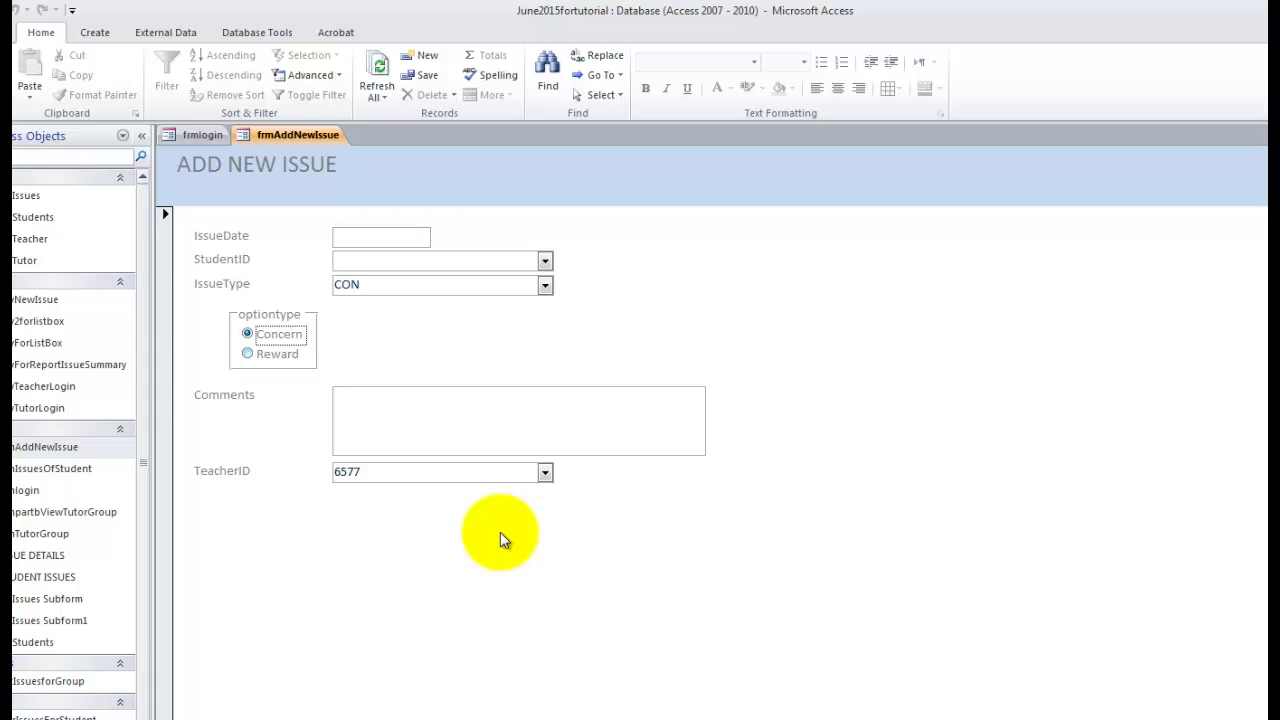
key("Down")
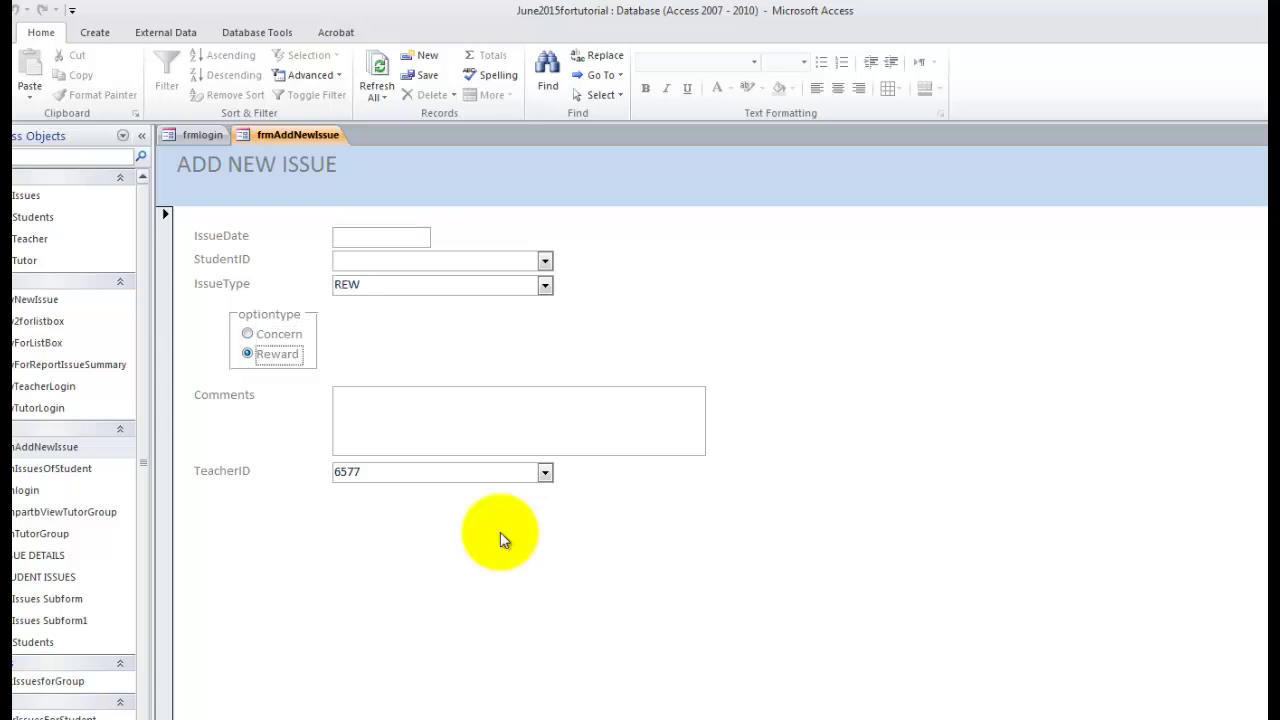
key("Tab")
key("alt+c")
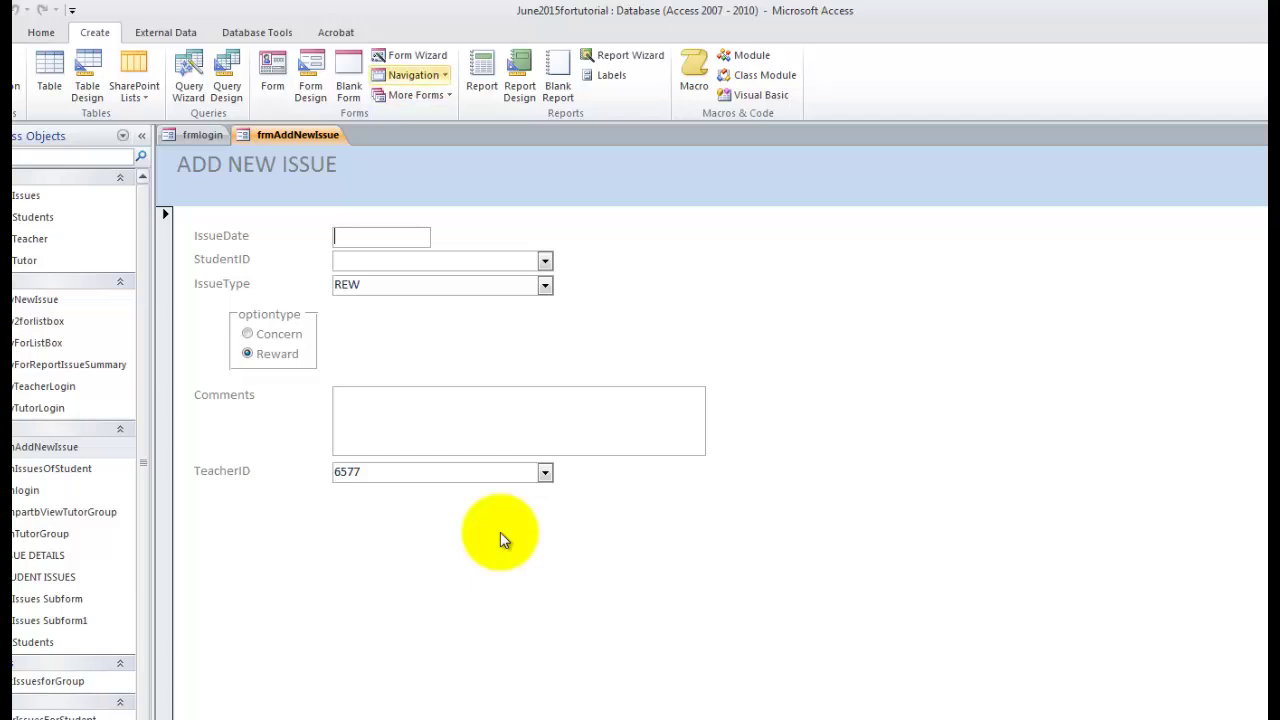
Start a blank query design with no tables and enlarge the design grid.
left_click(227, 78)
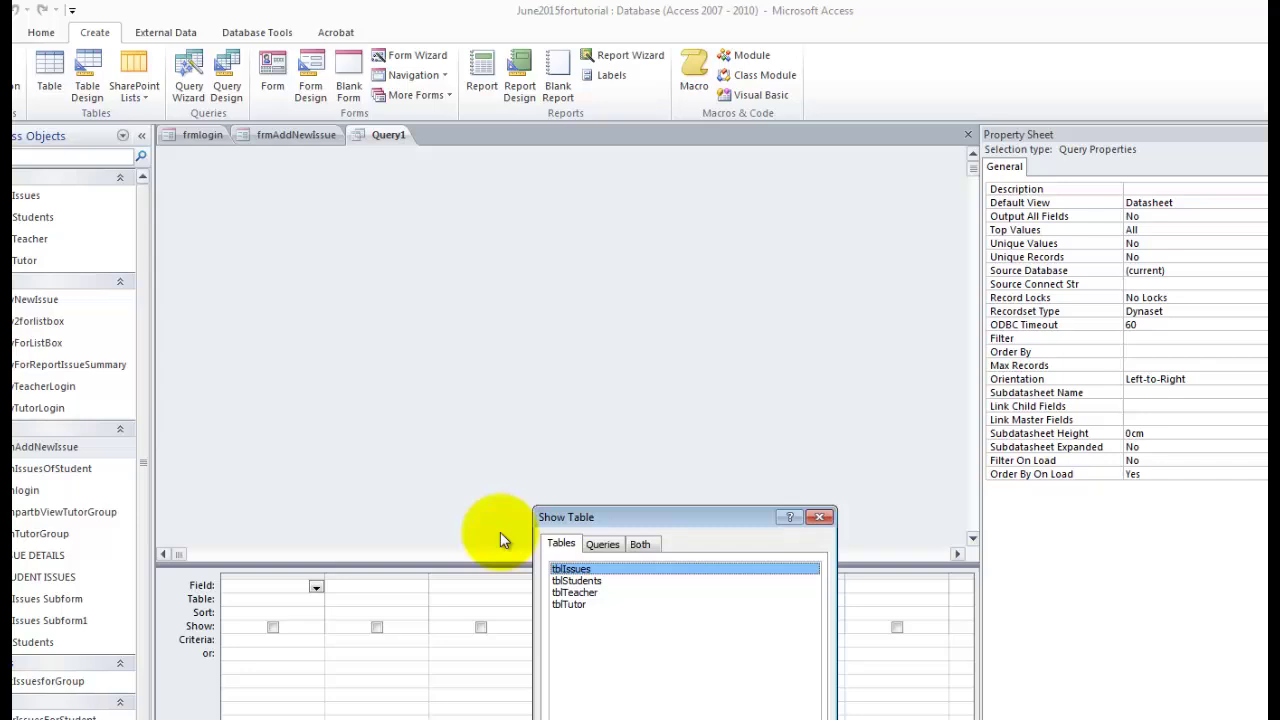
key("Escape")
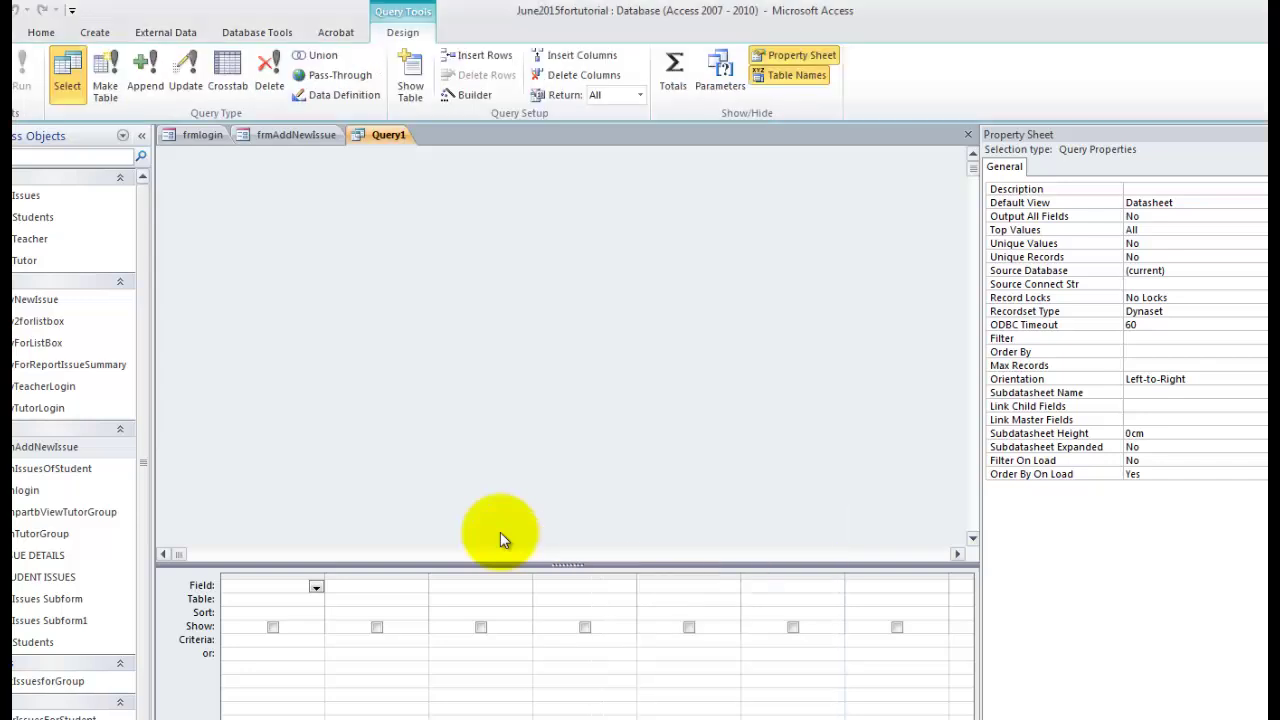
left_click_drag(503, 565, 503, 375)
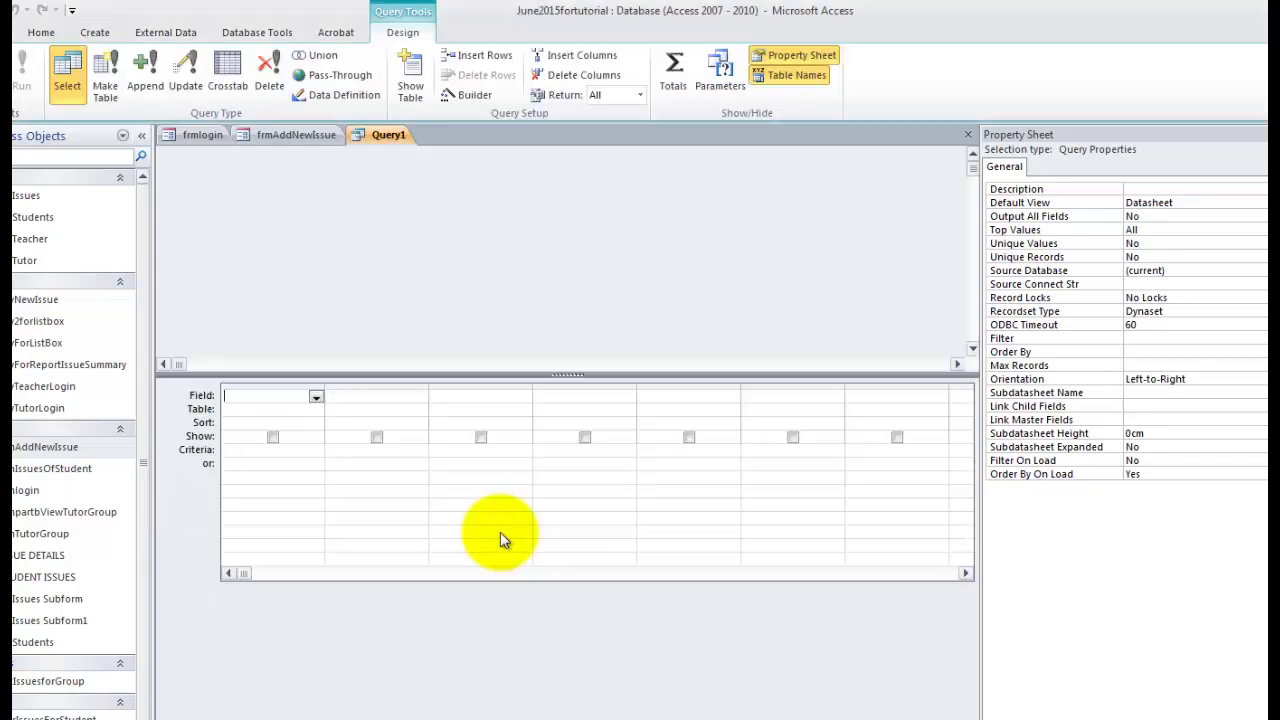
left_click_drag(324, 387, 373, 387)
Set the first field to an expression referencing frmAddNewIssue's IssueDate control.
right_click(306, 397)
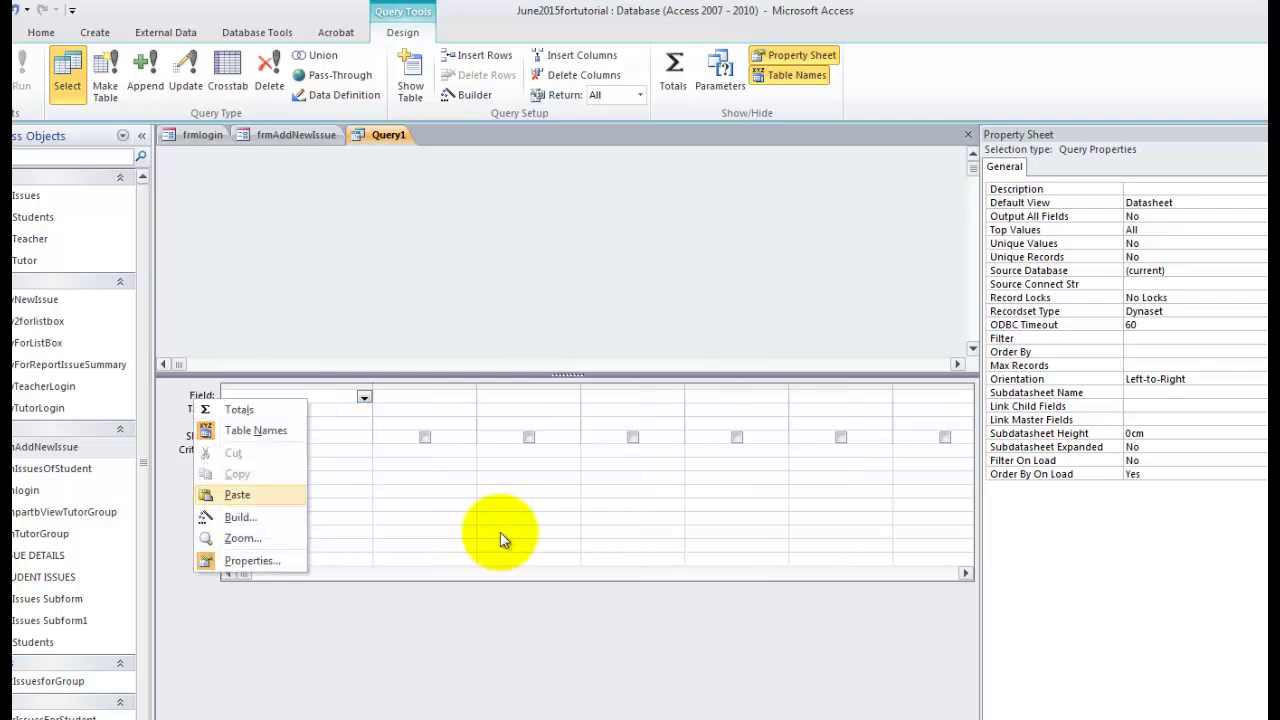
left_click(242, 517)
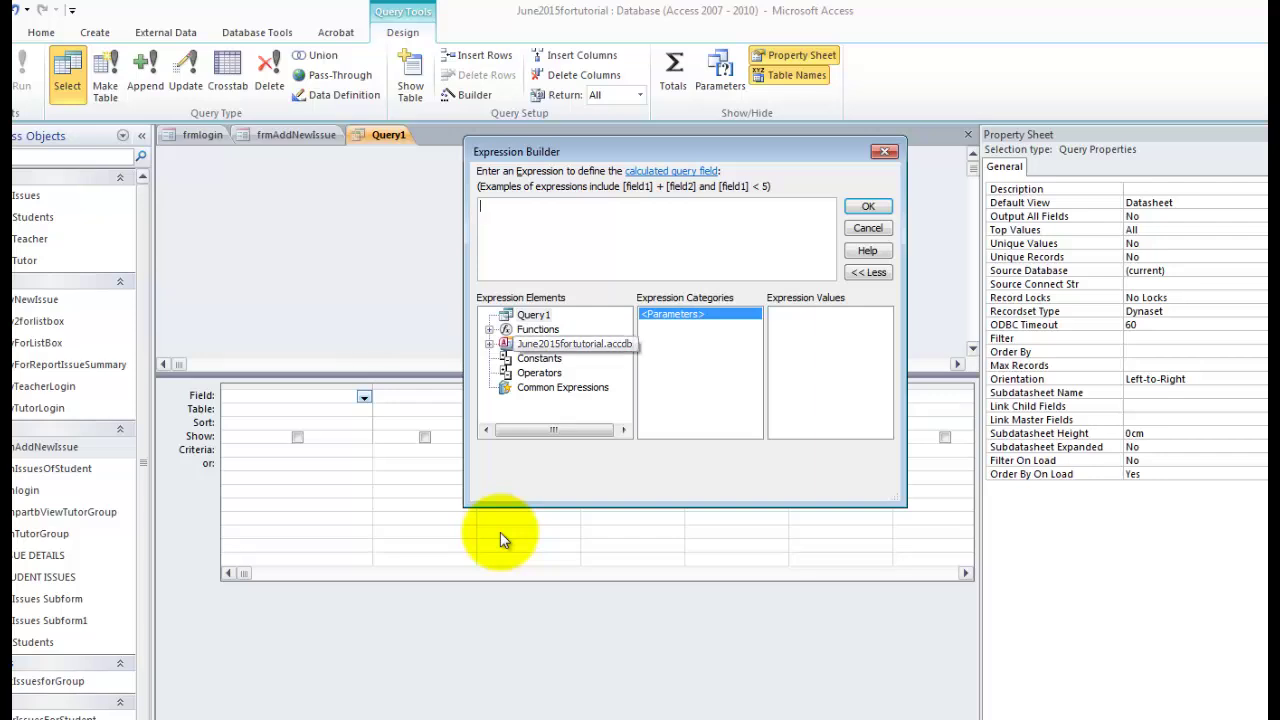
double_click(574, 344)
double_click(547, 387)
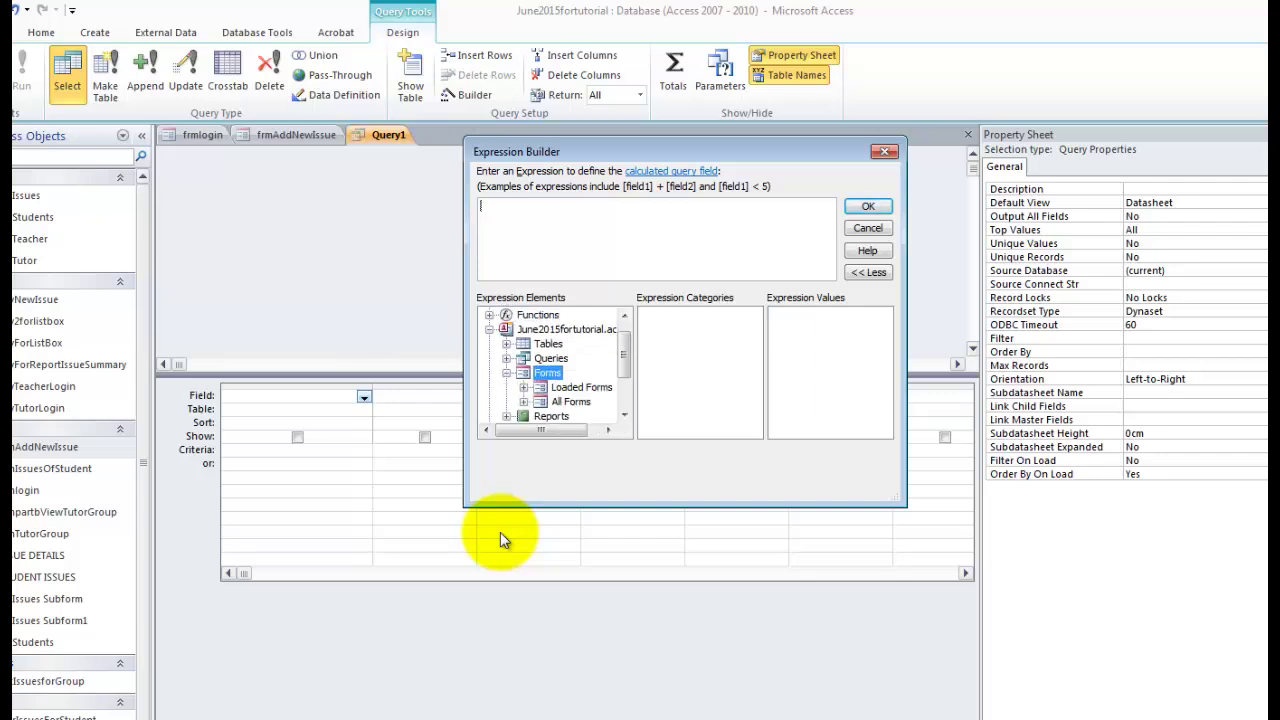
double_click(582, 387)
left_click(596, 387)
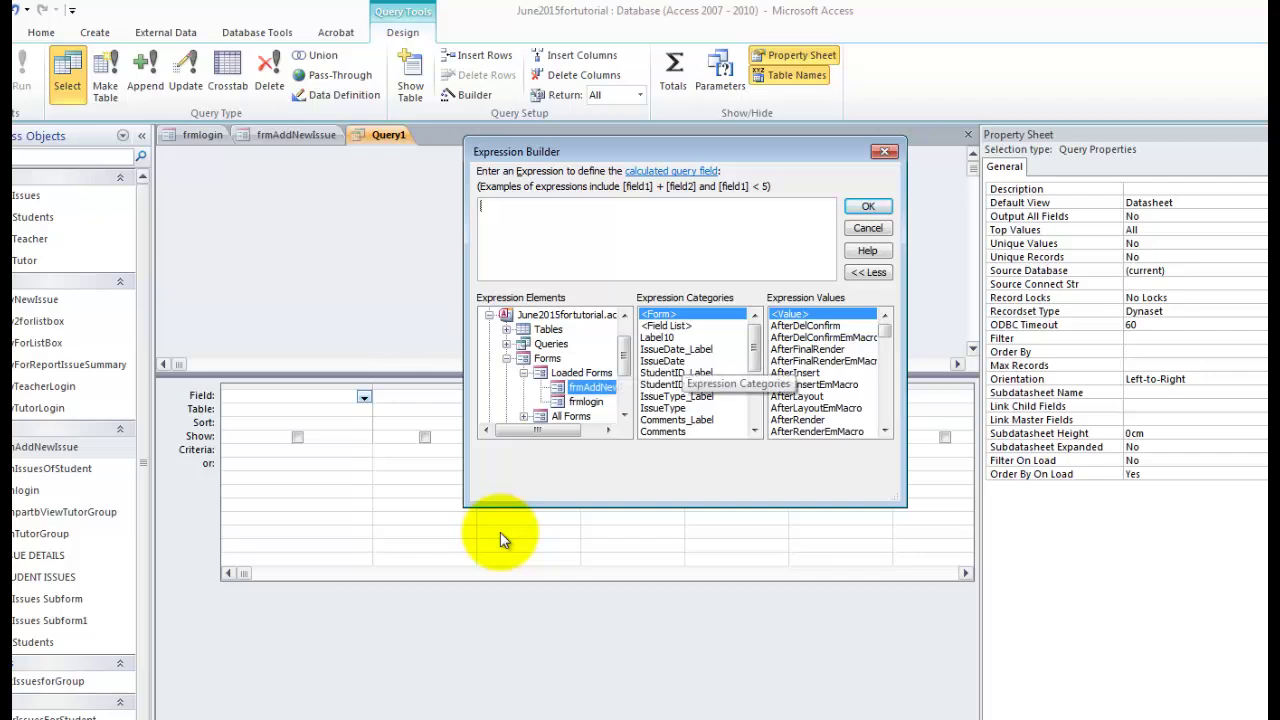
double_click(662, 361)
left_click(868, 206)
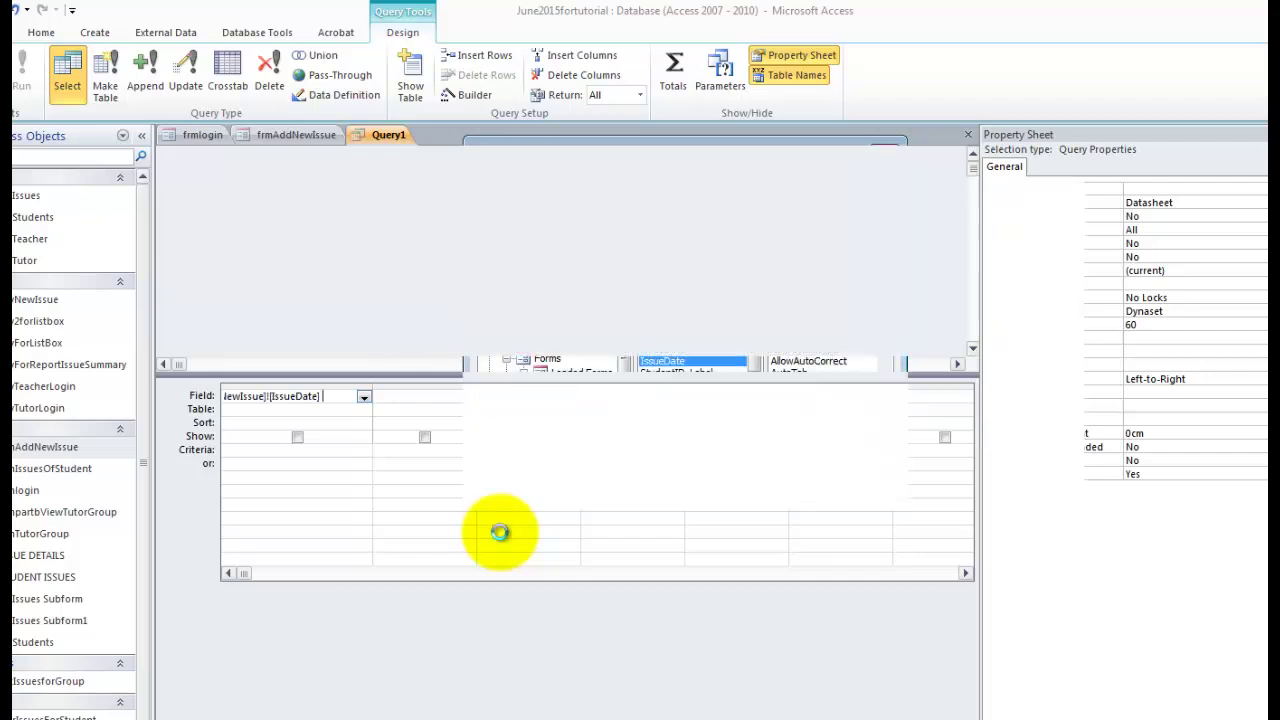
Set the second field to an expression referencing frmAddNewIssue's StudentID control.
right_click(415, 397)
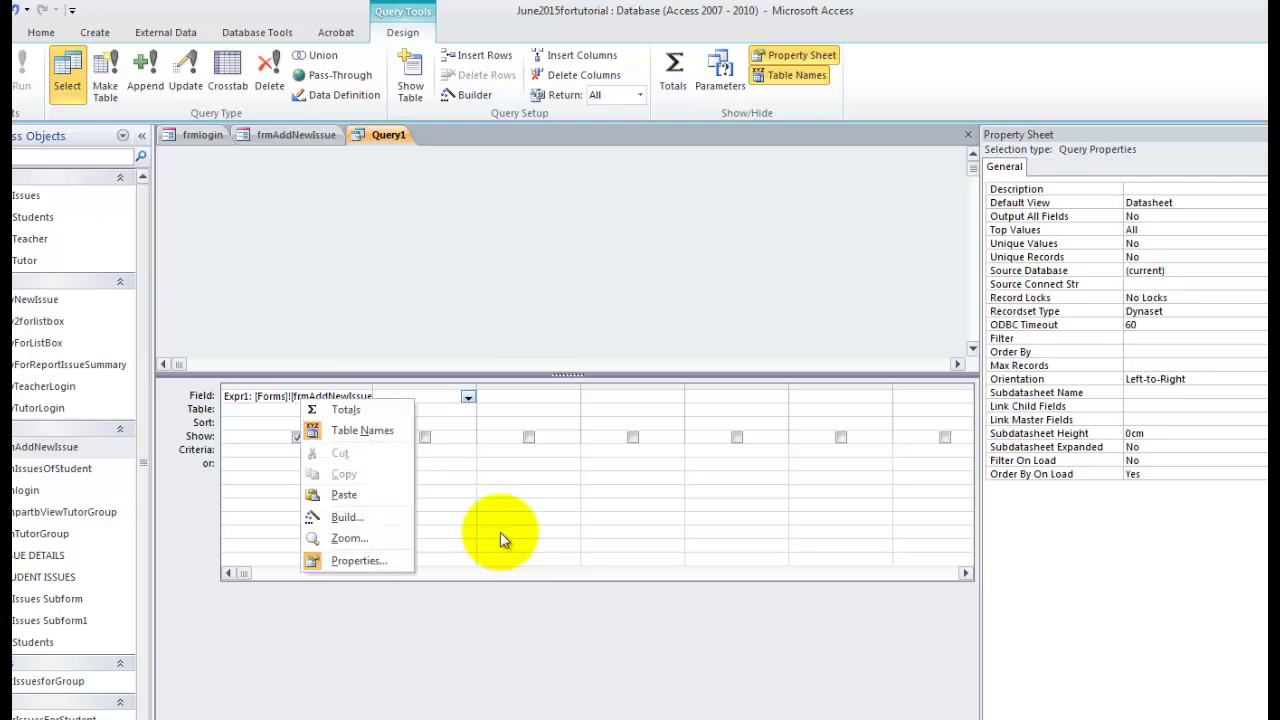
left_click(350, 517)
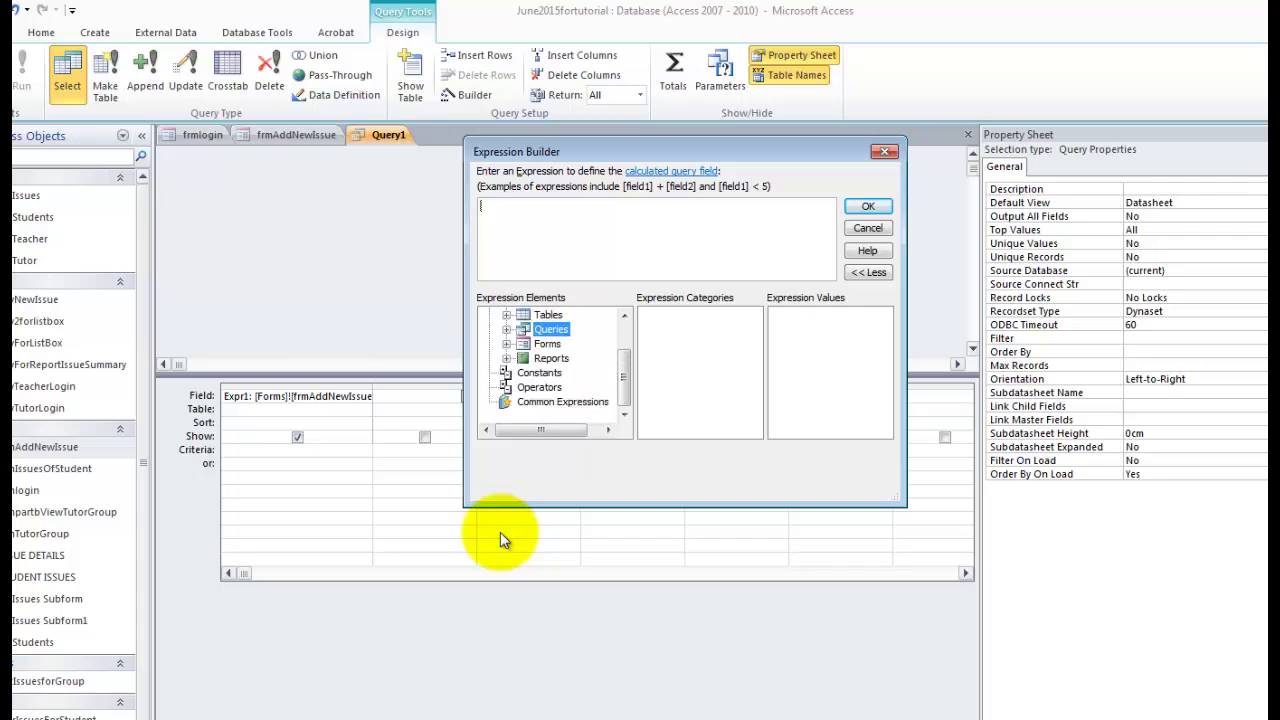
key("Down")
key("Right")
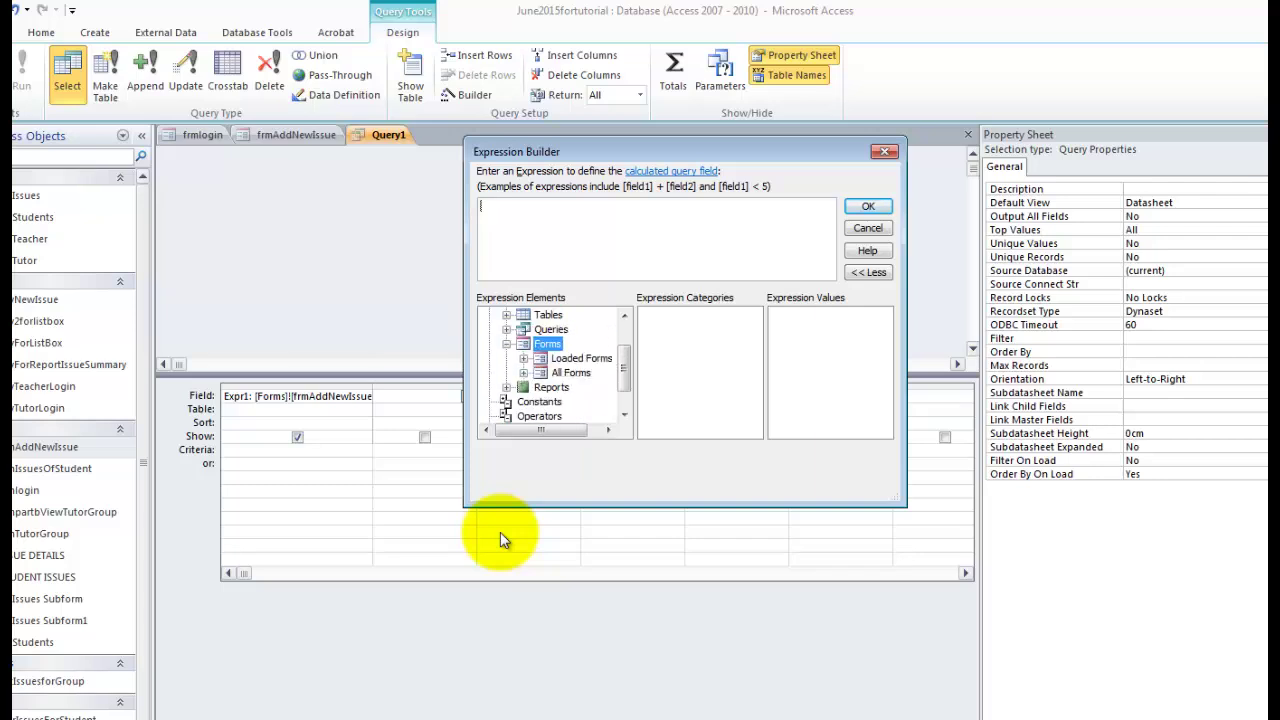
key("Down")
key("Right")
key("Down")
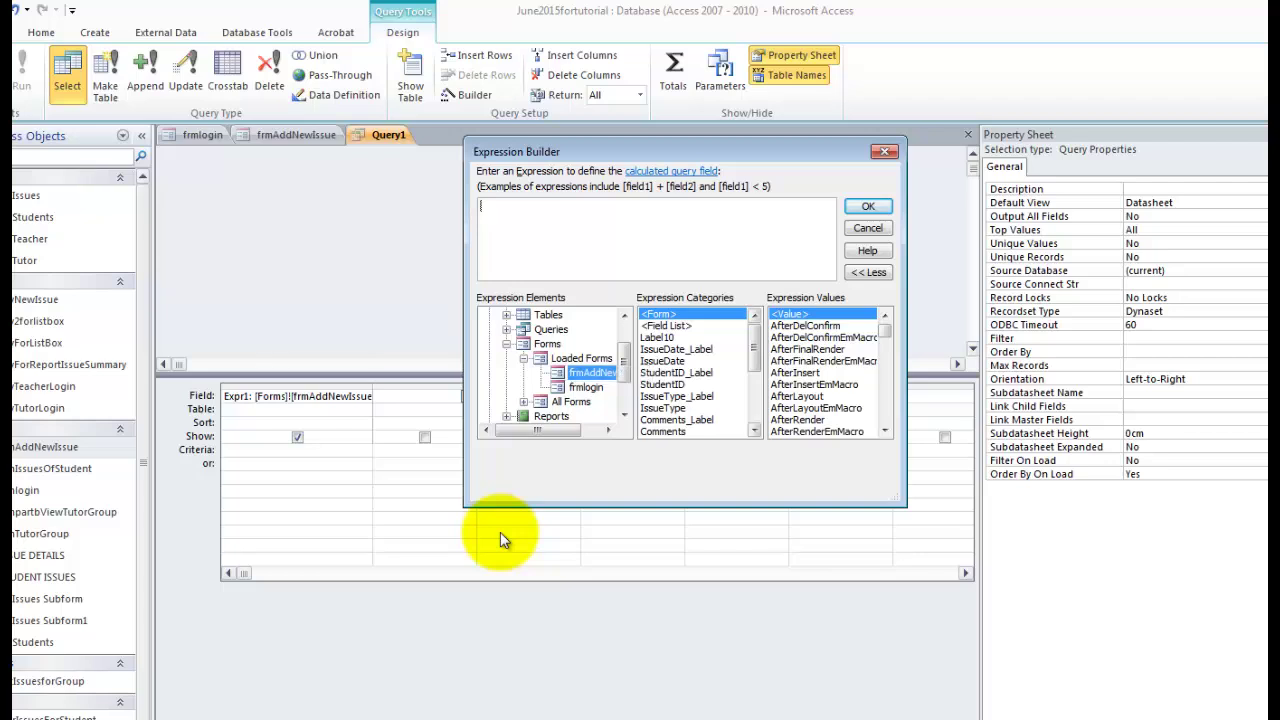
double_click(672, 385)
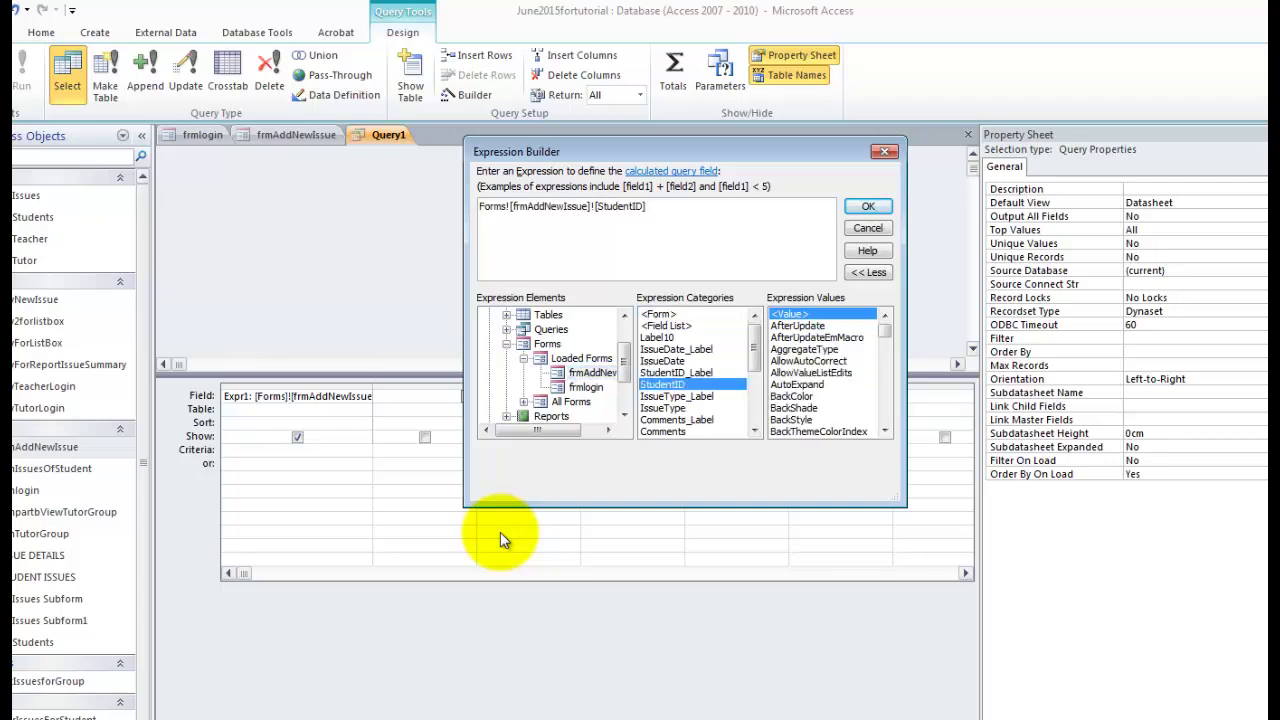
key("Return")
Set the third field to an expression referencing frmAddNewIssue's IssueType control.
key("Tab")
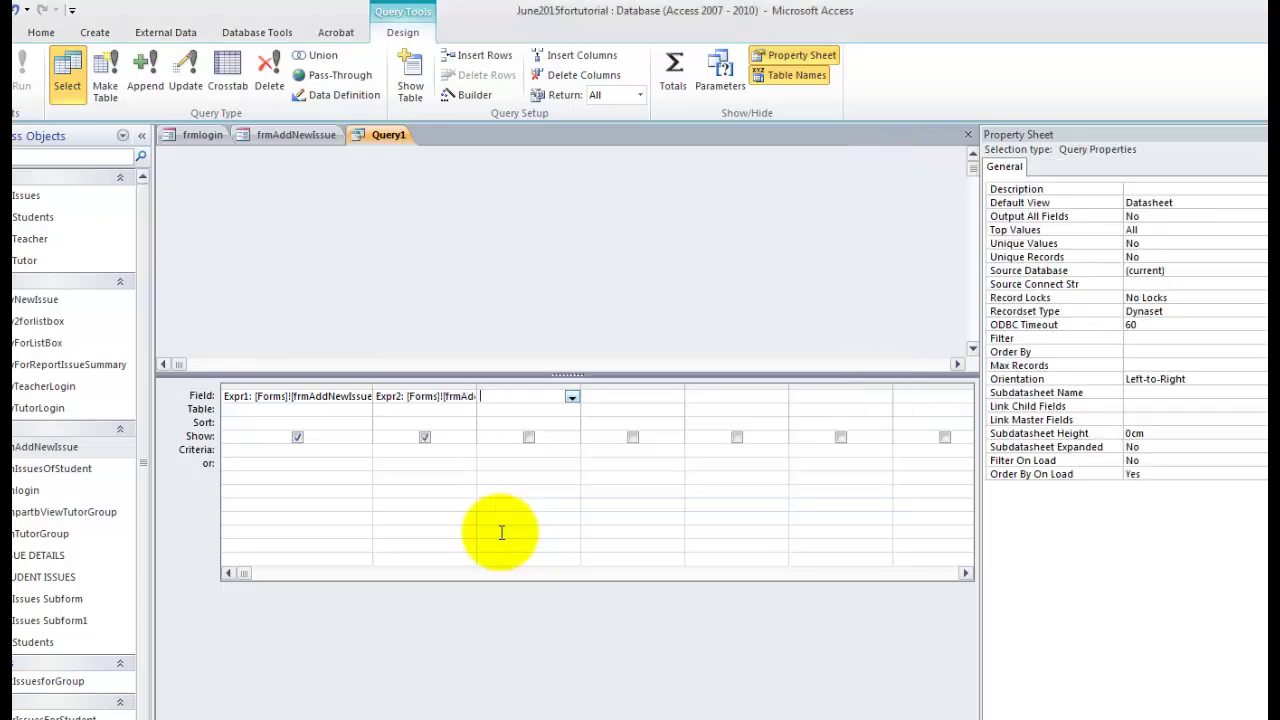
right_click(514, 397)
left_click(450, 515)
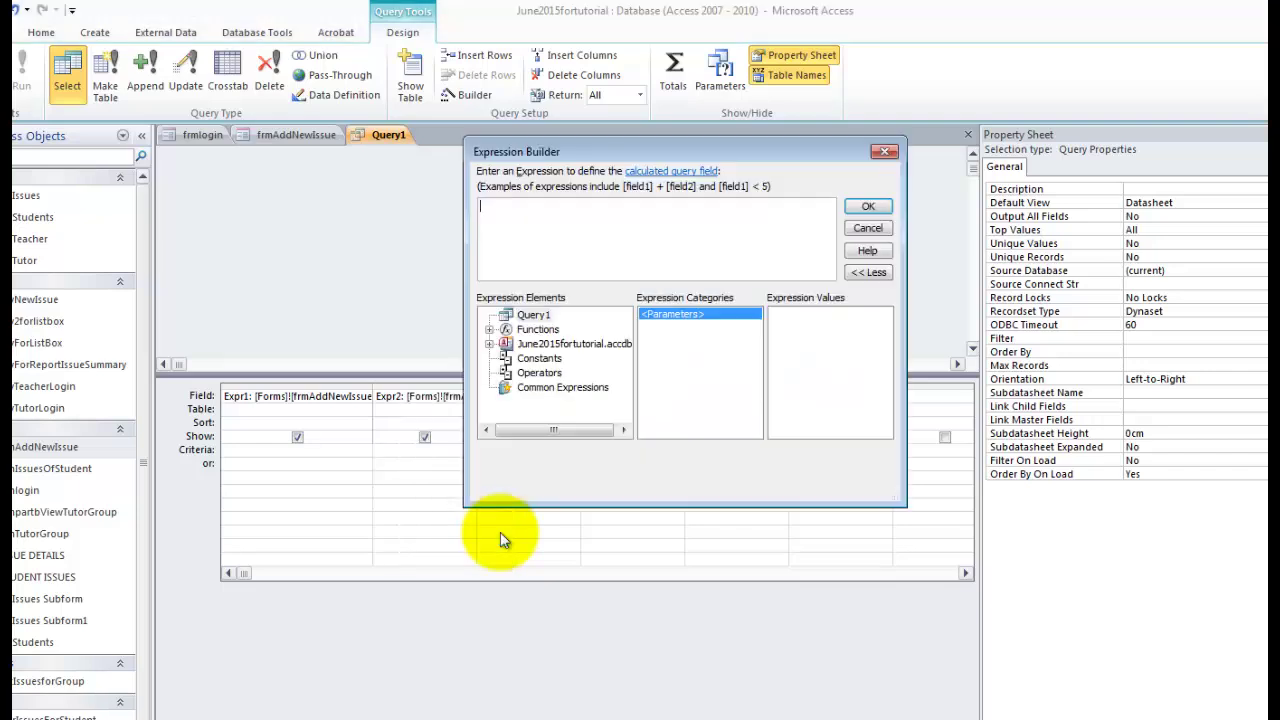
double_click(574, 344)
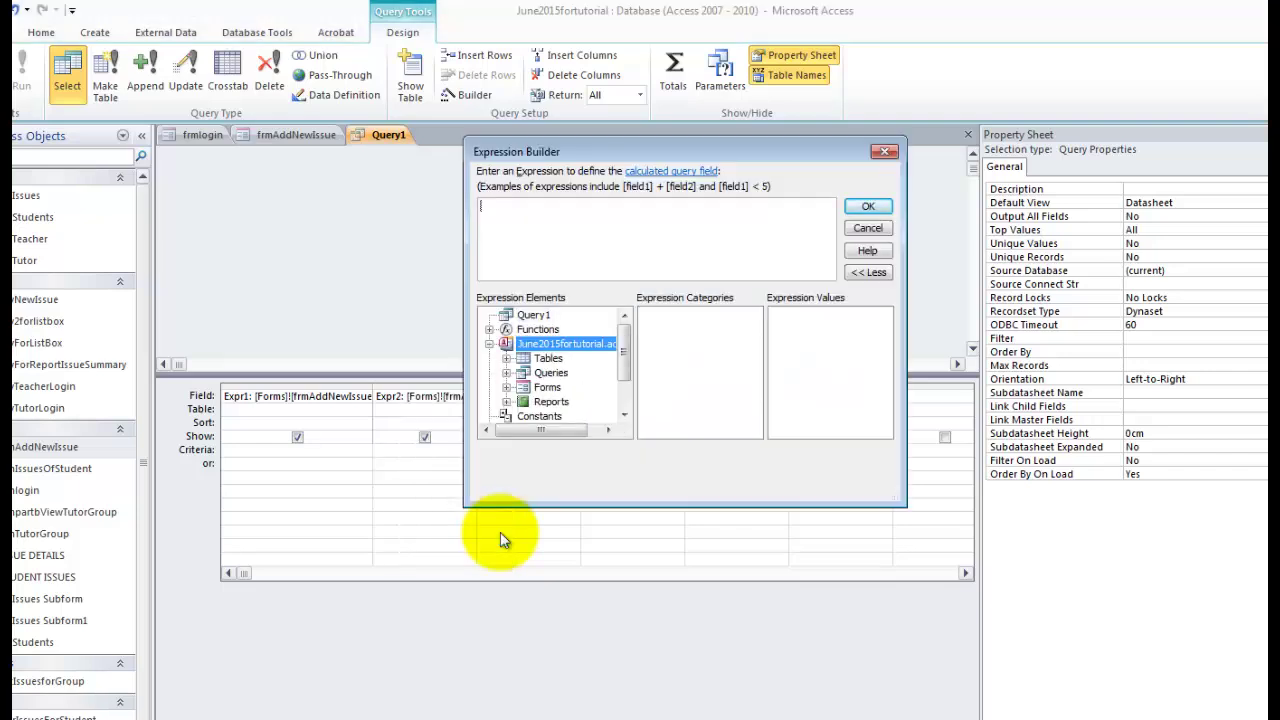
double_click(547, 387)
double_click(581, 387)
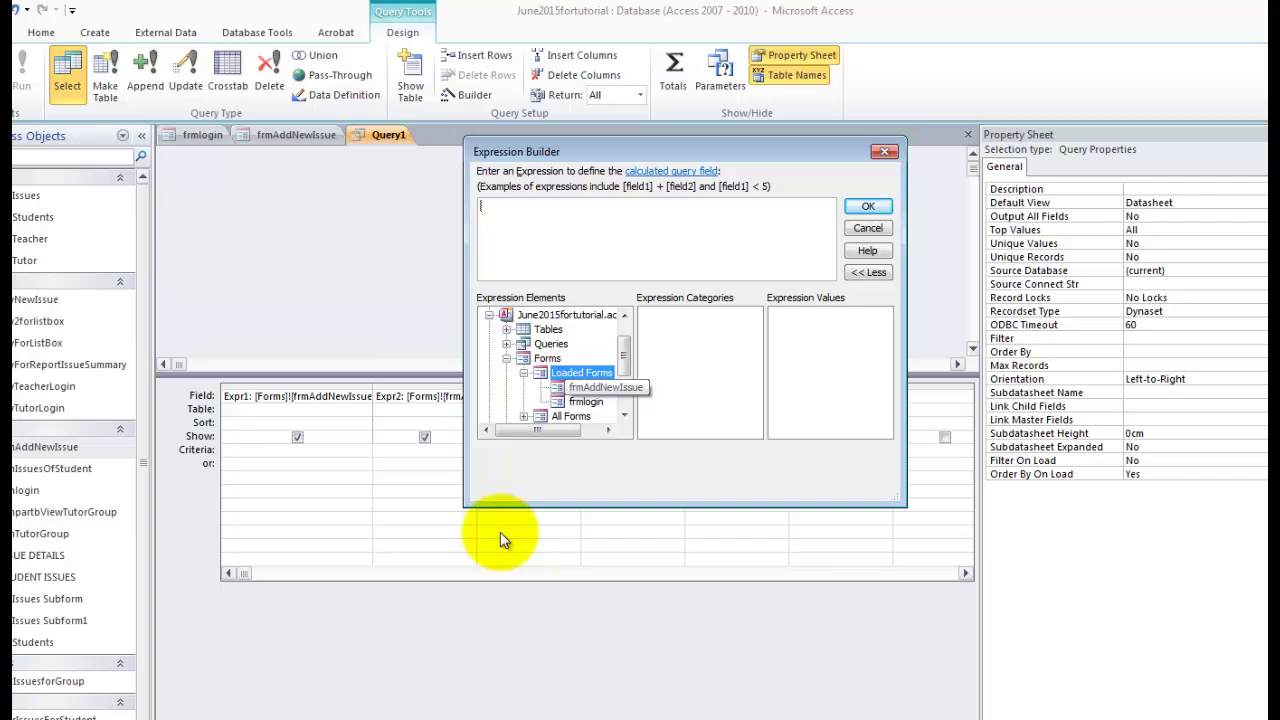
left_click(605, 387)
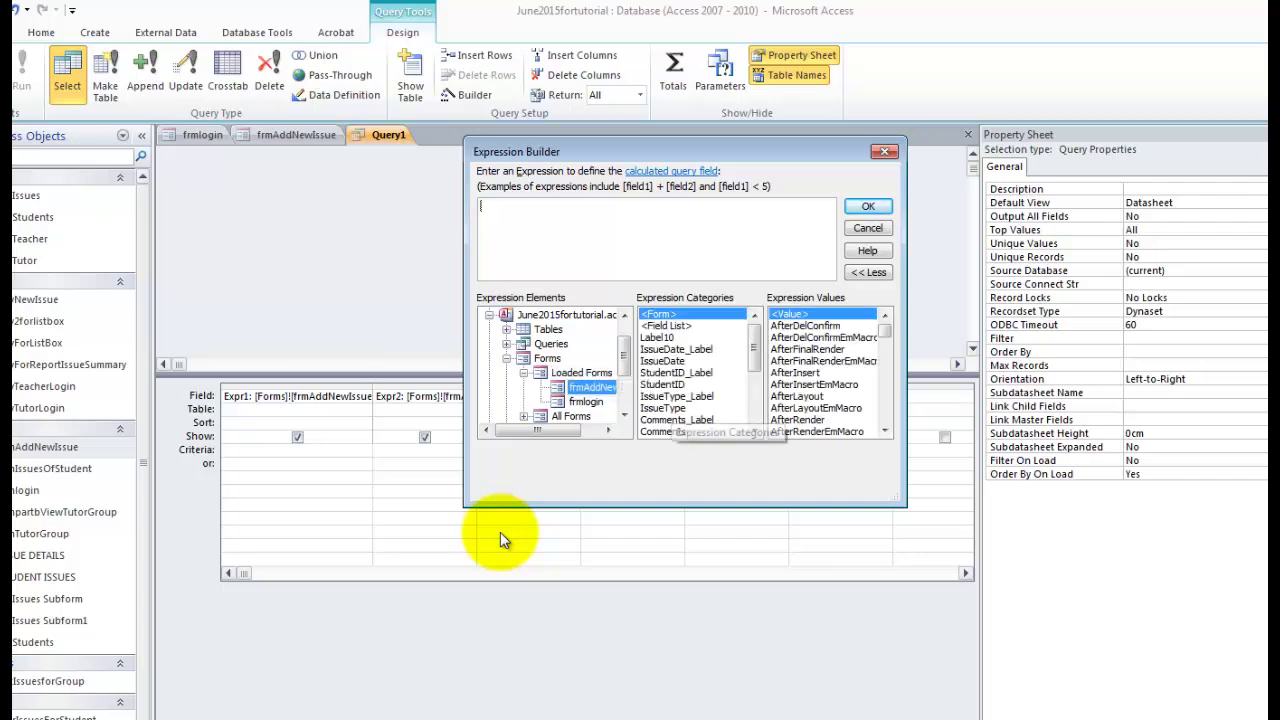
left_click(663, 408)
double_click(663, 408)
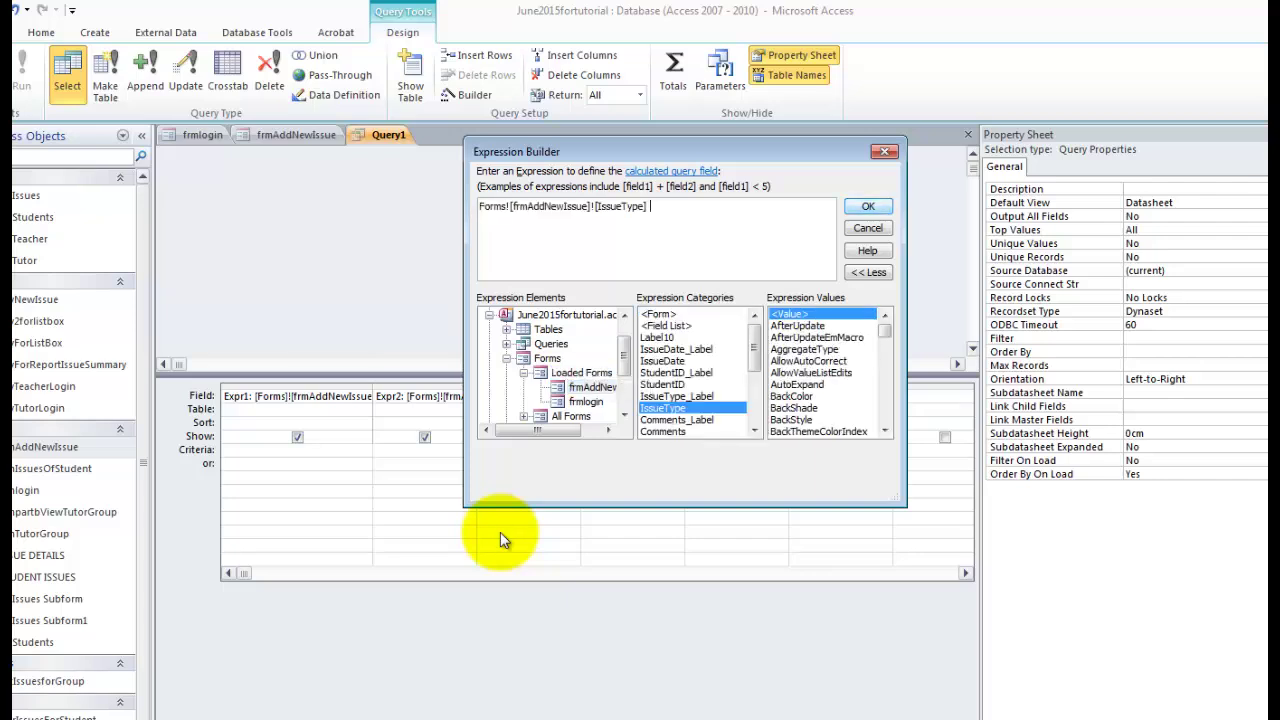
key("Return")
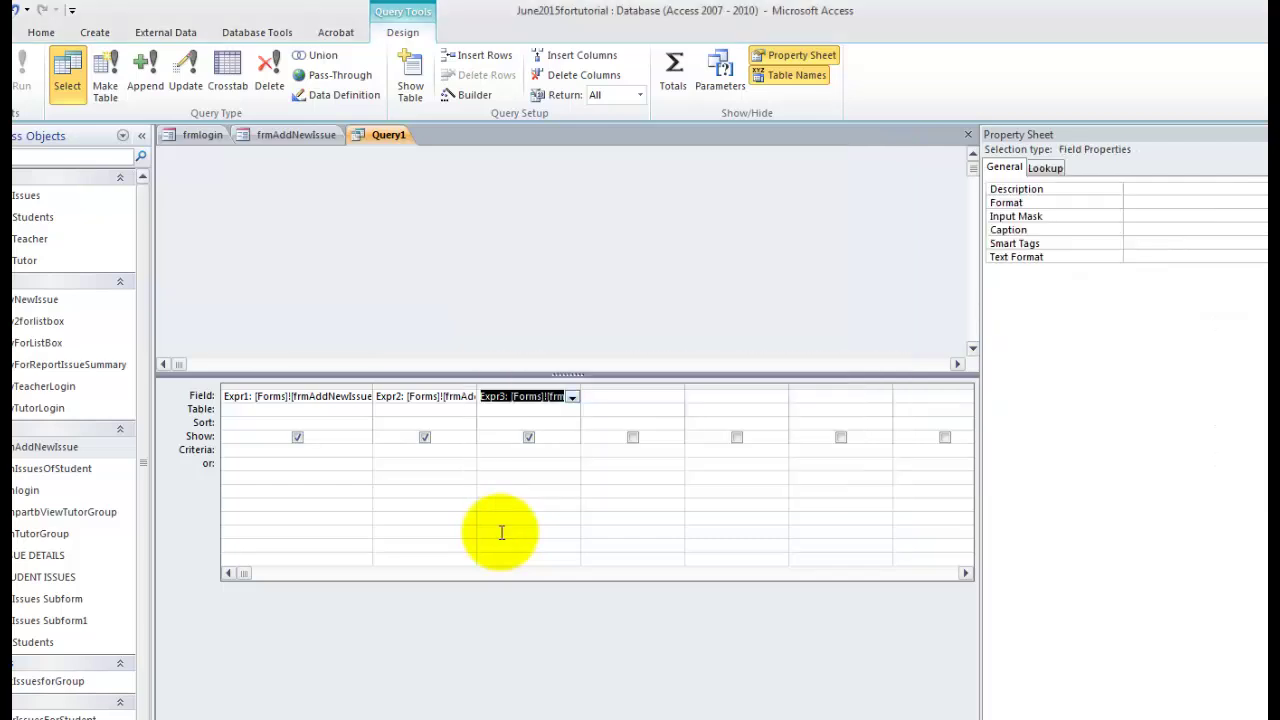
Set the fourth field to an expression referencing frmAddNewIssue's Comments control.
left_click(501, 532)
right_click(501, 532)
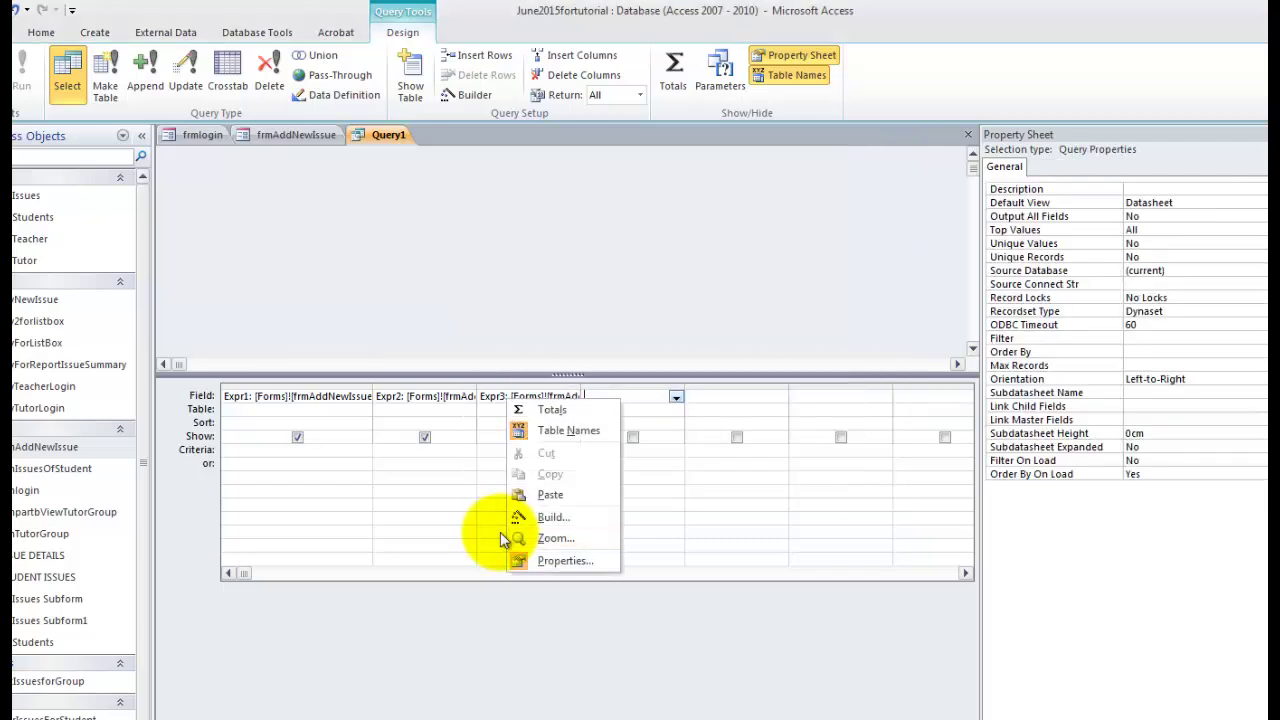
left_click(510, 518)
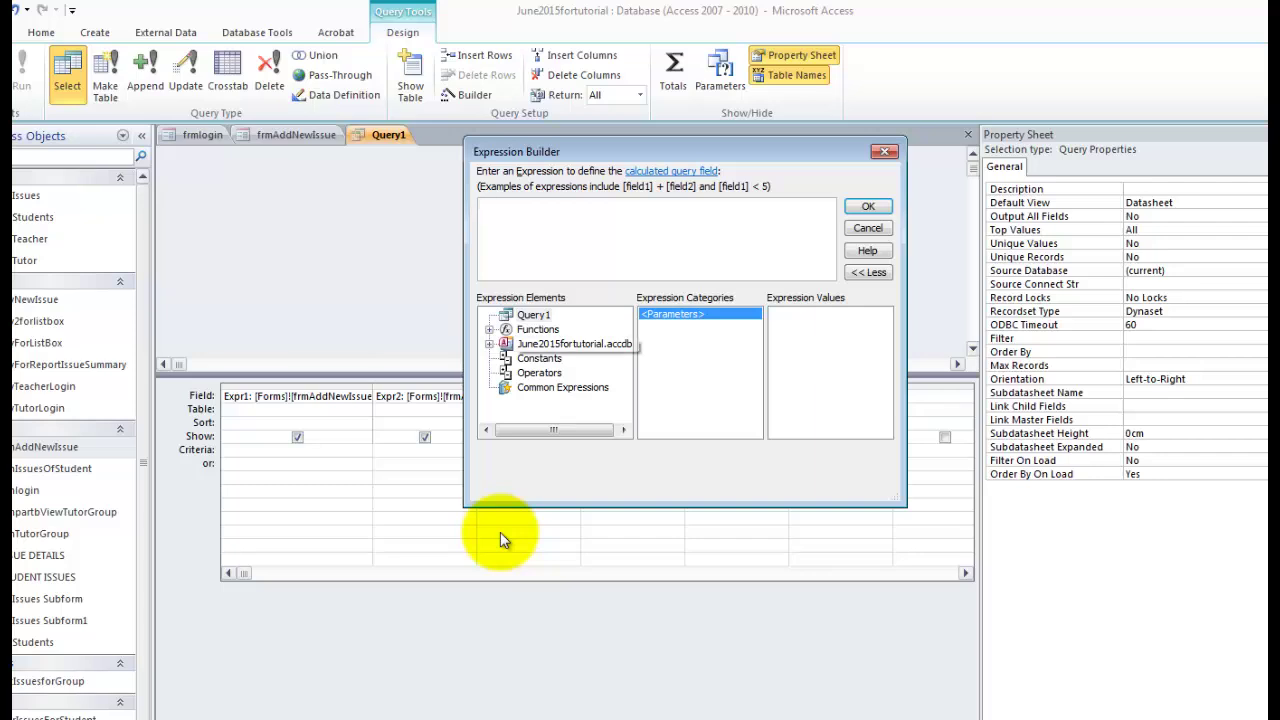
double_click(568, 343)
double_click(549, 387)
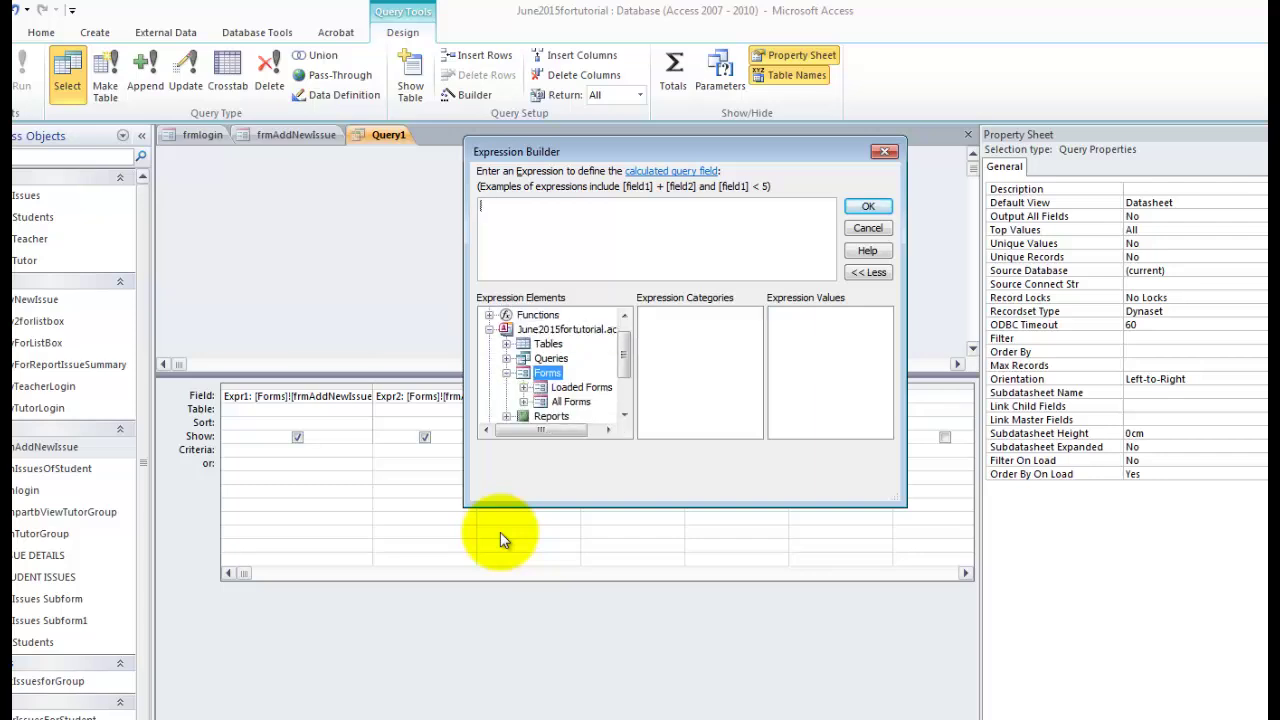
double_click(578, 387)
left_click(590, 387)
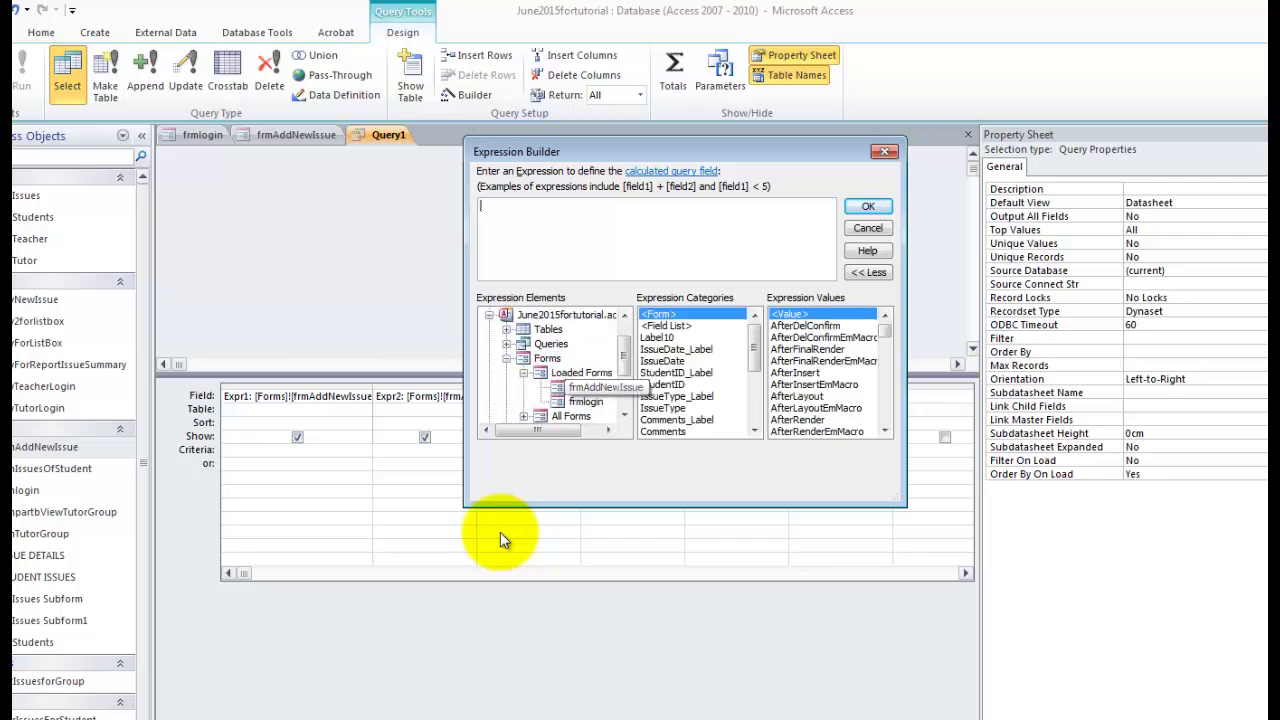
left_click(755, 430)
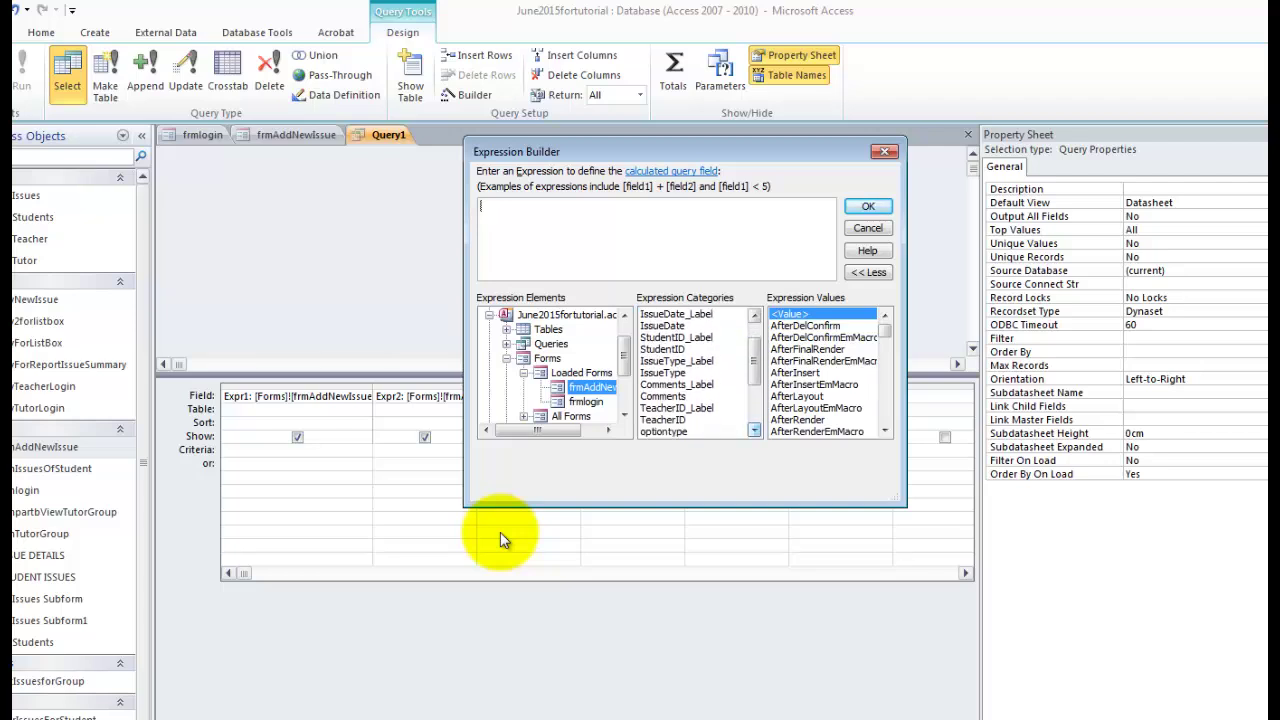
left_click(755, 430)
double_click(662, 360)
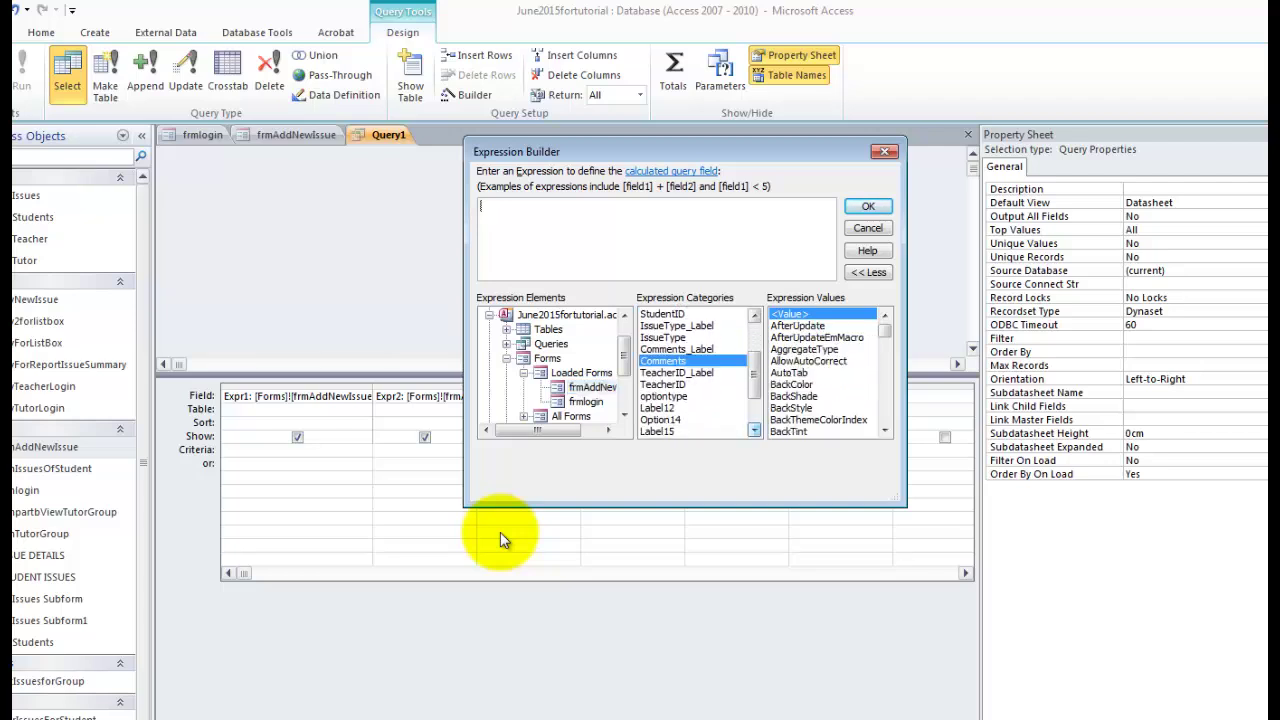
key("Return")
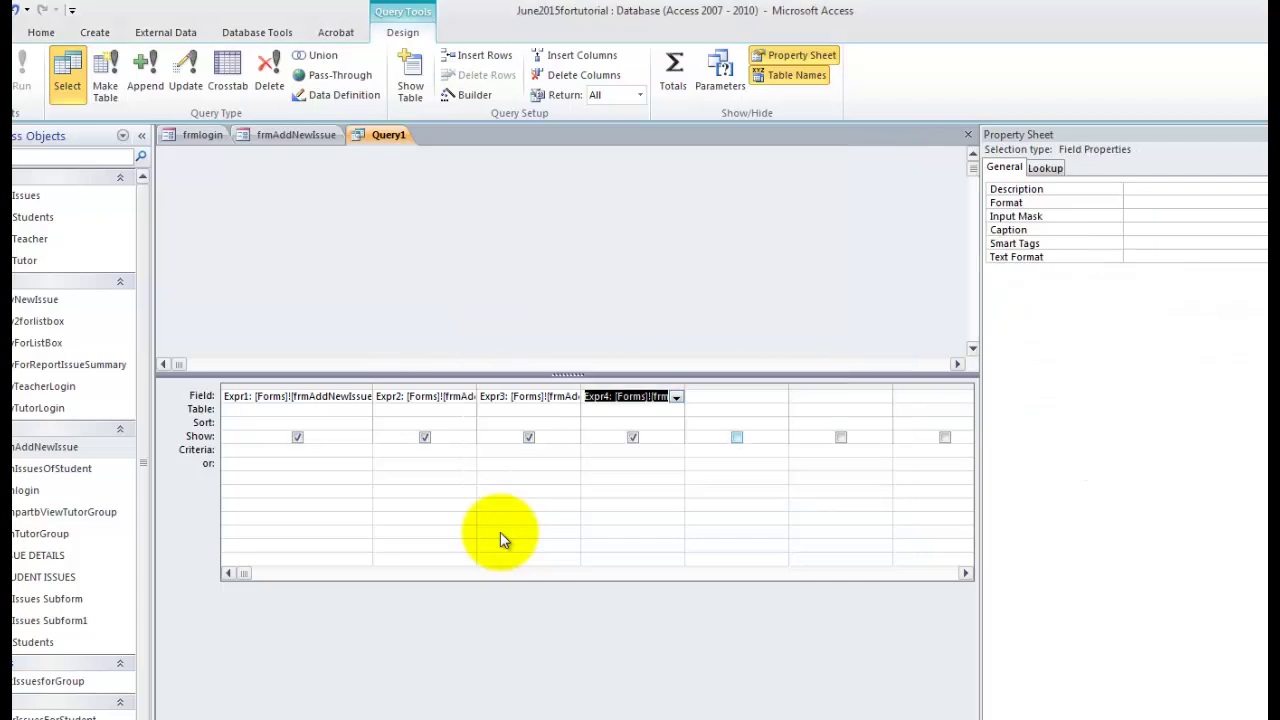
Set the fifth field to an expression referencing frmAddNewIssue's TeacherID control.
right_click(723, 397)
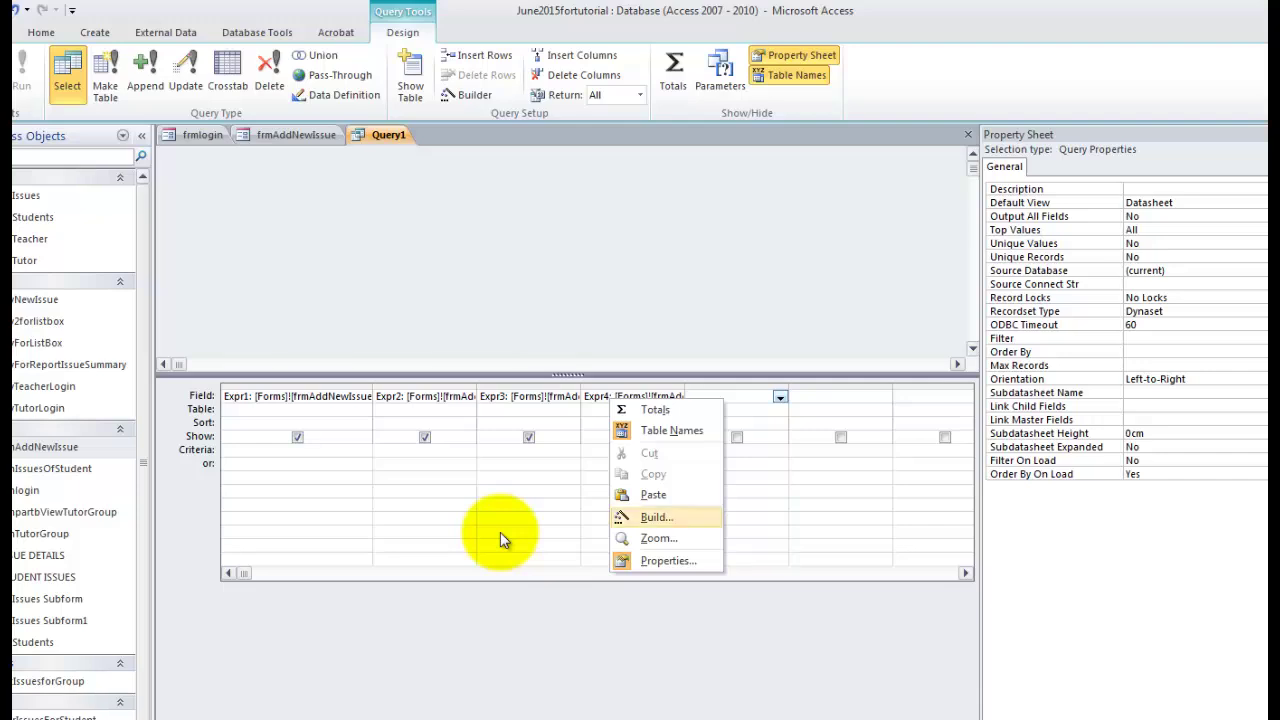
key("Return")
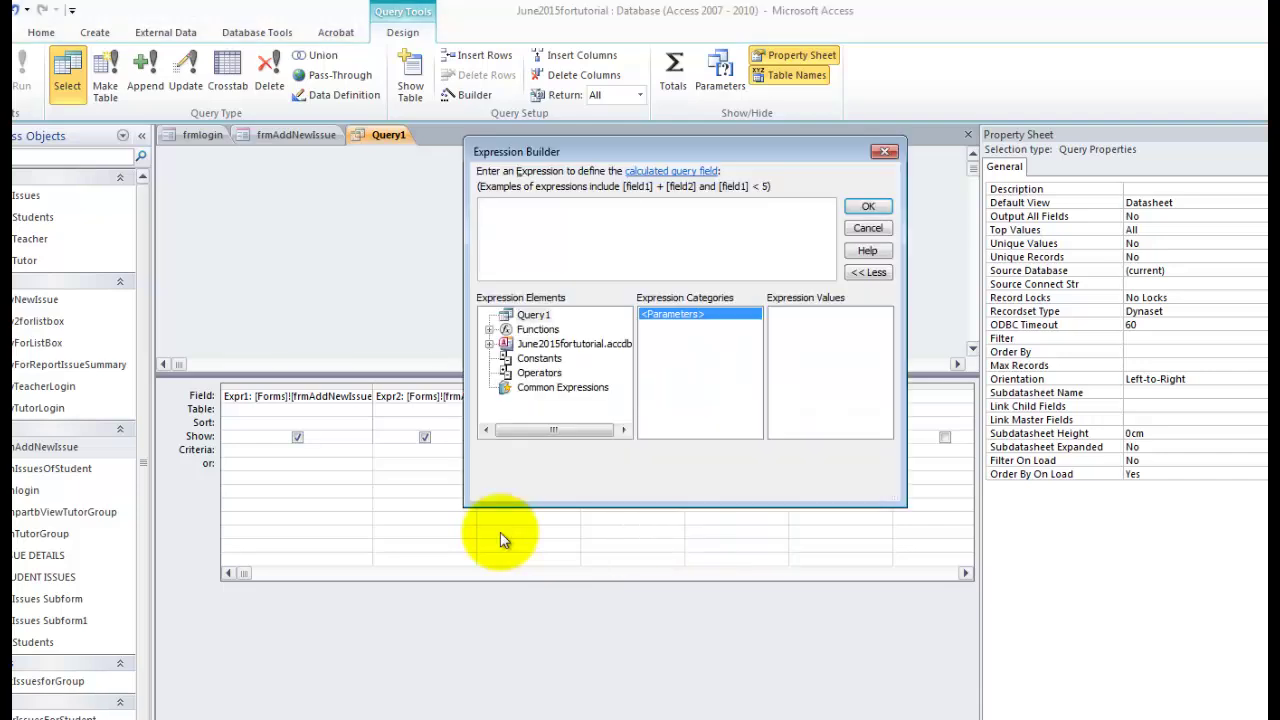
double_click(574, 344)
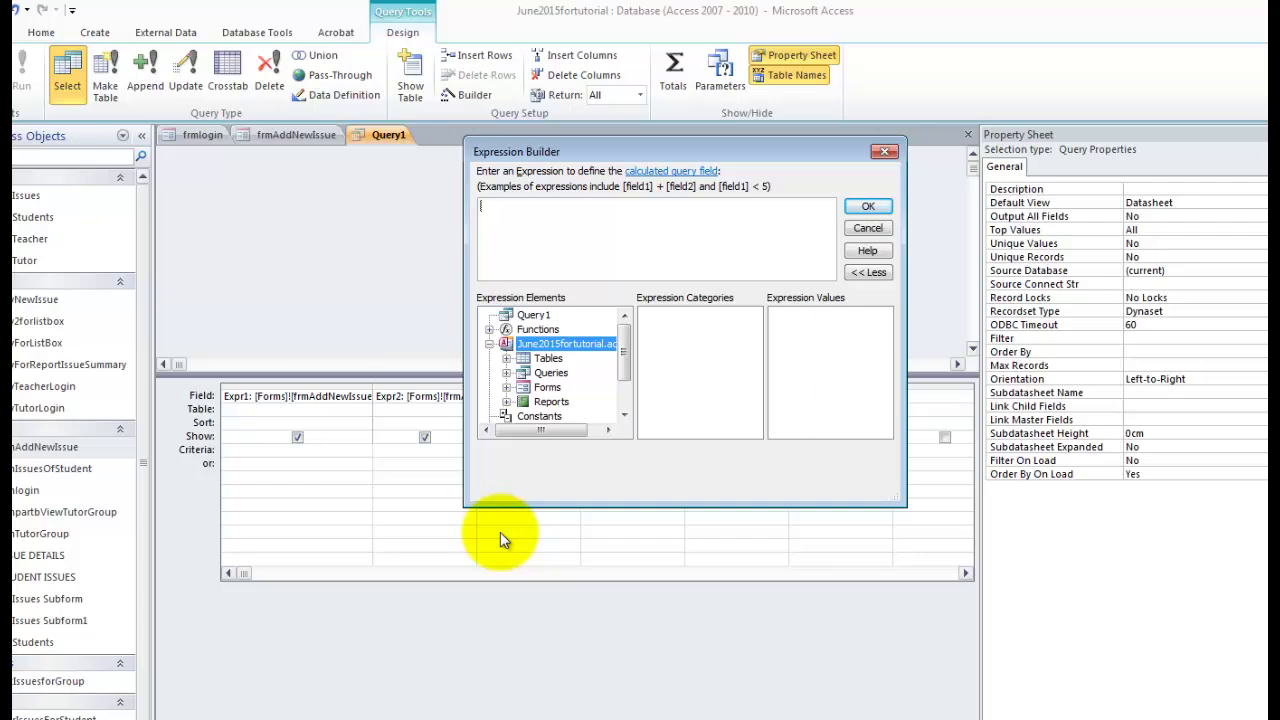
double_click(547, 387)
double_click(580, 387)
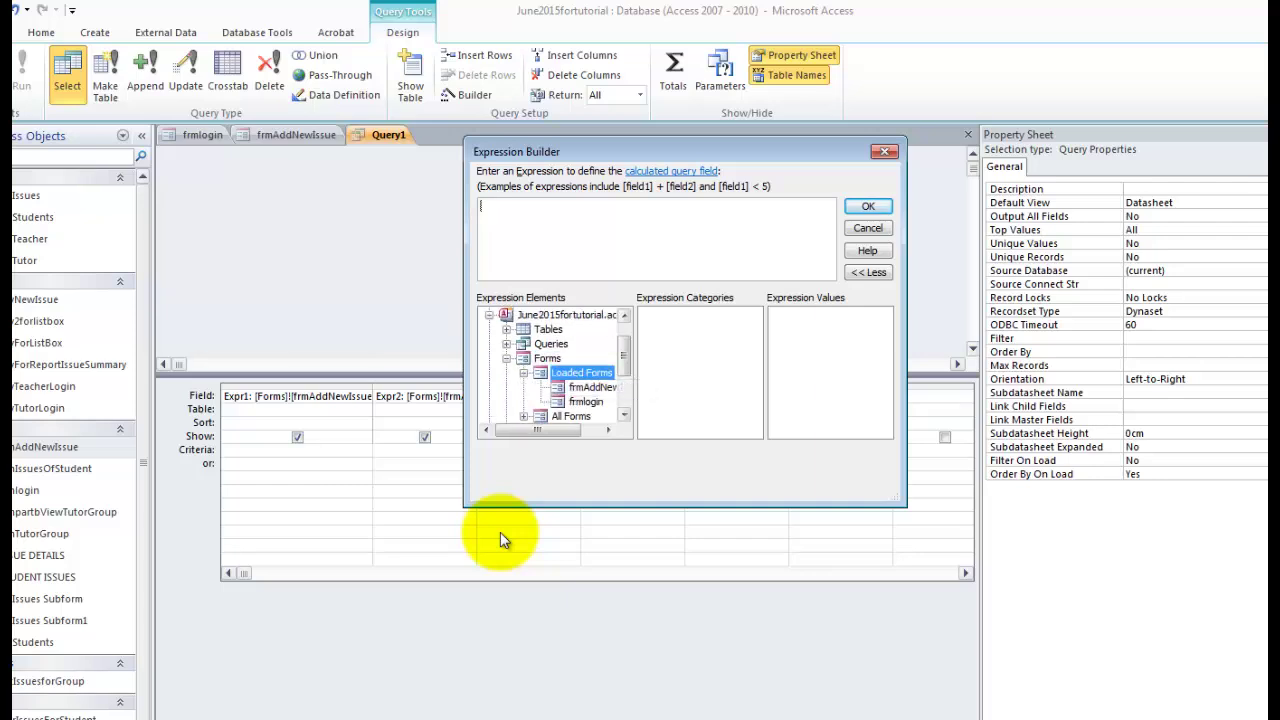
left_click(593, 387)
left_click_drag(754, 345, 754, 374)
double_click(662, 384)
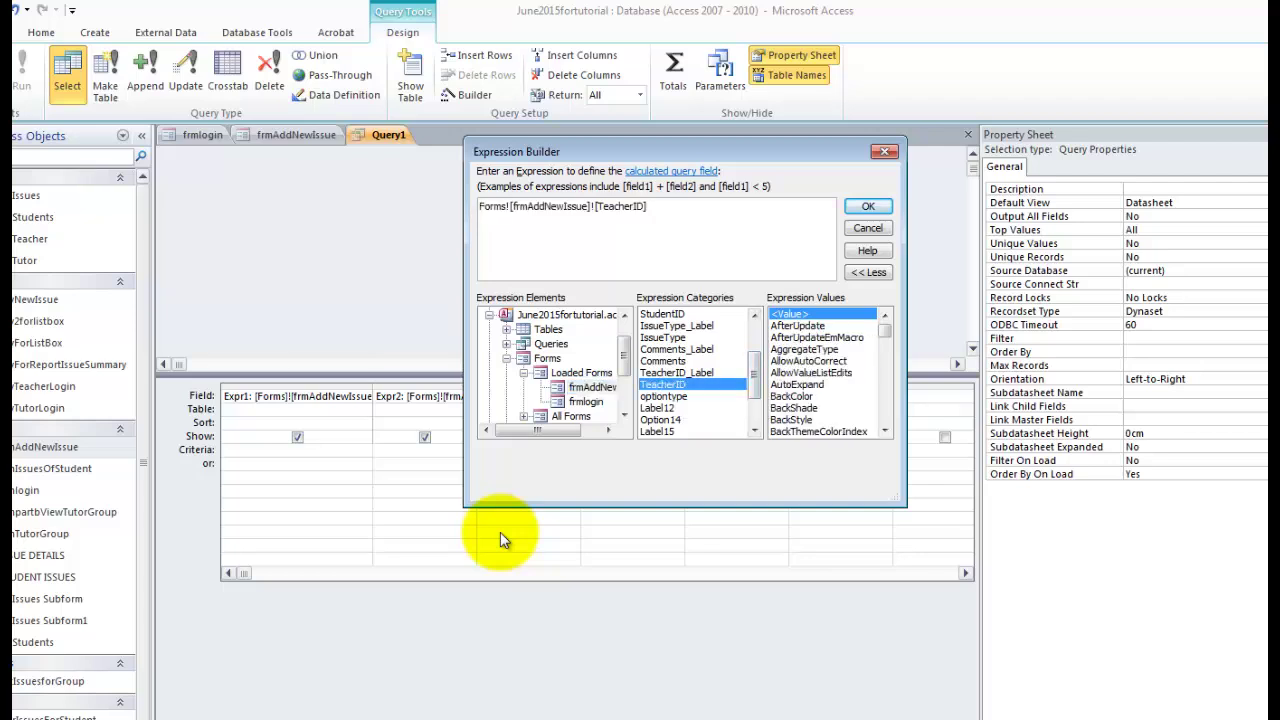
left_click(868, 206)
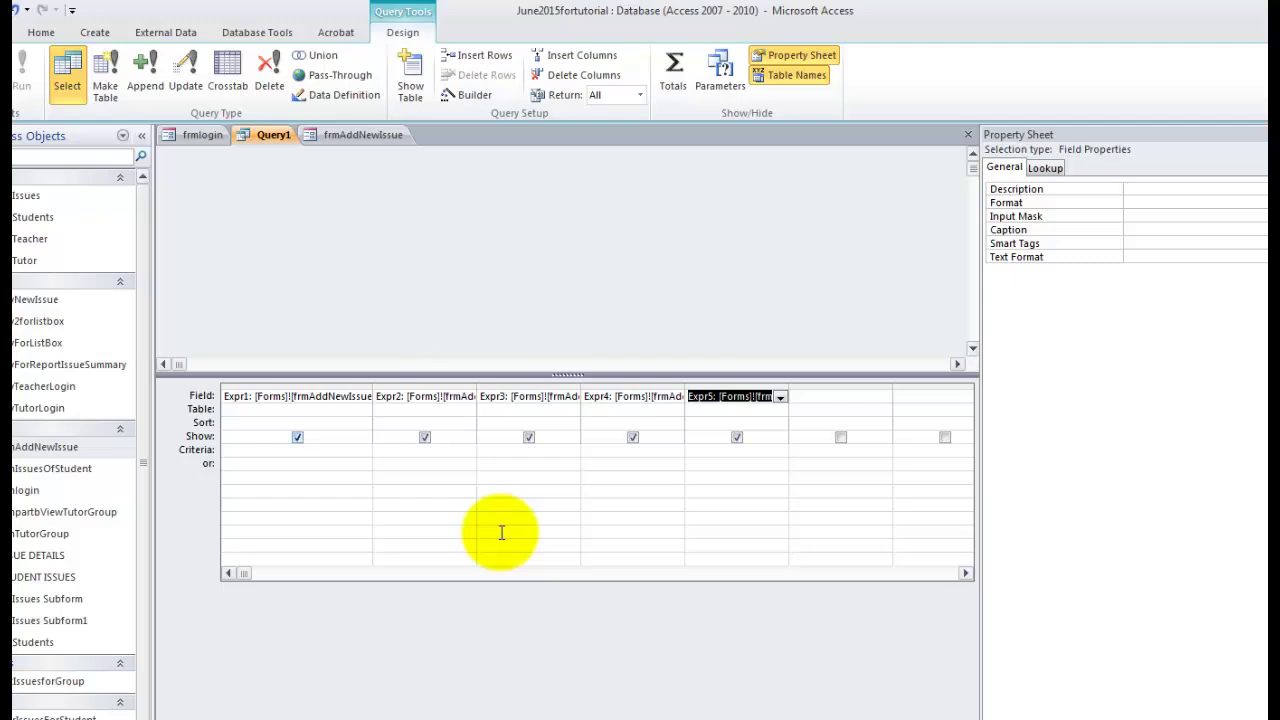
Convert Query1 to an append query targeting tblIssues.
left_click(145, 80)
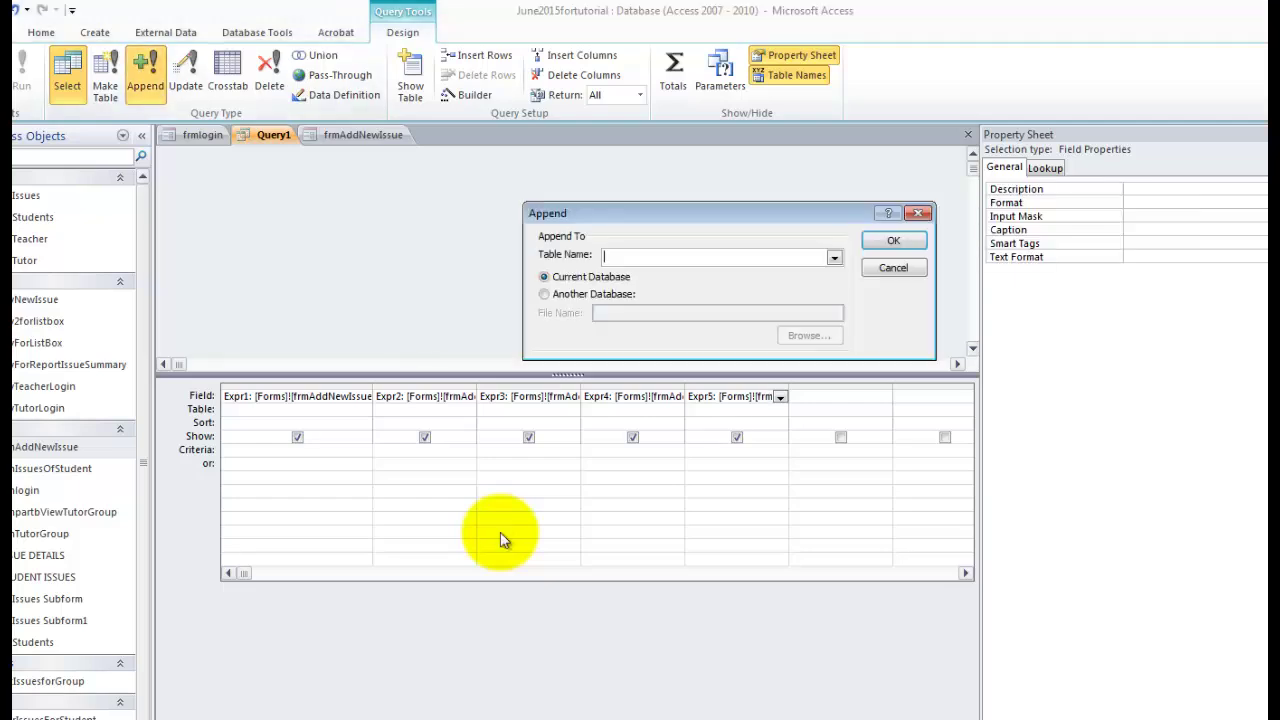
left_click(834, 257)
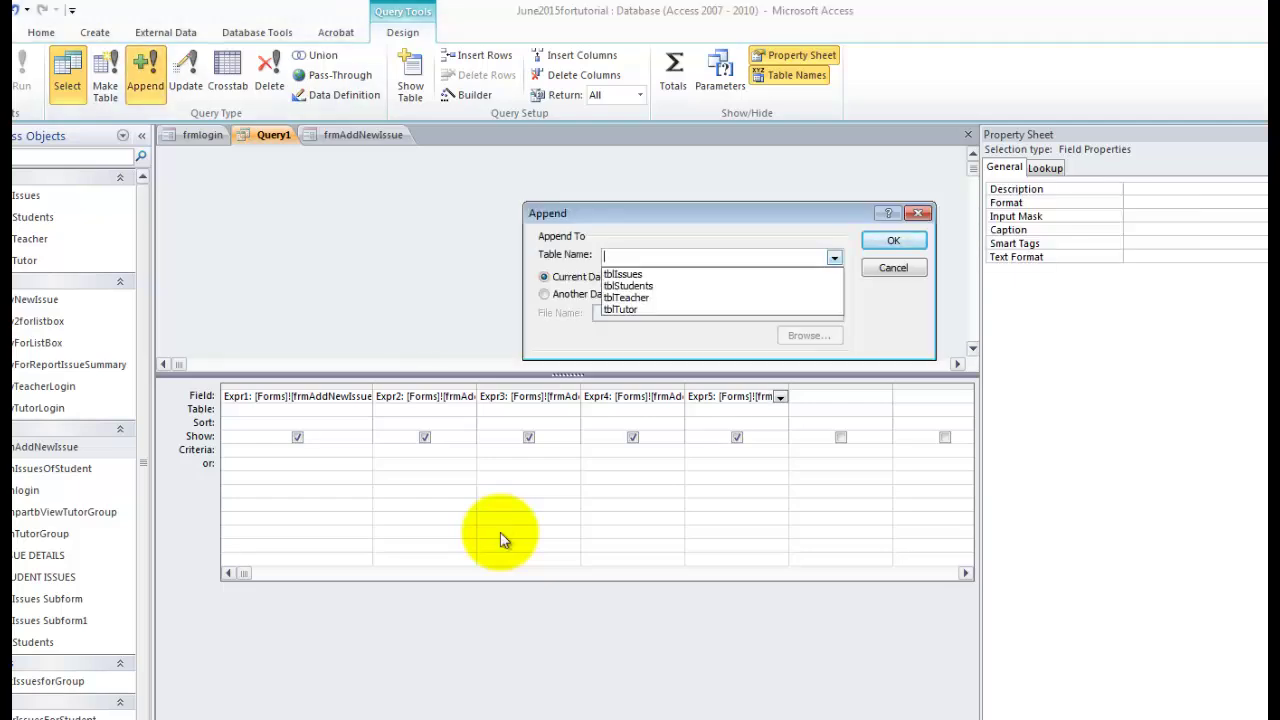
key("Escape")
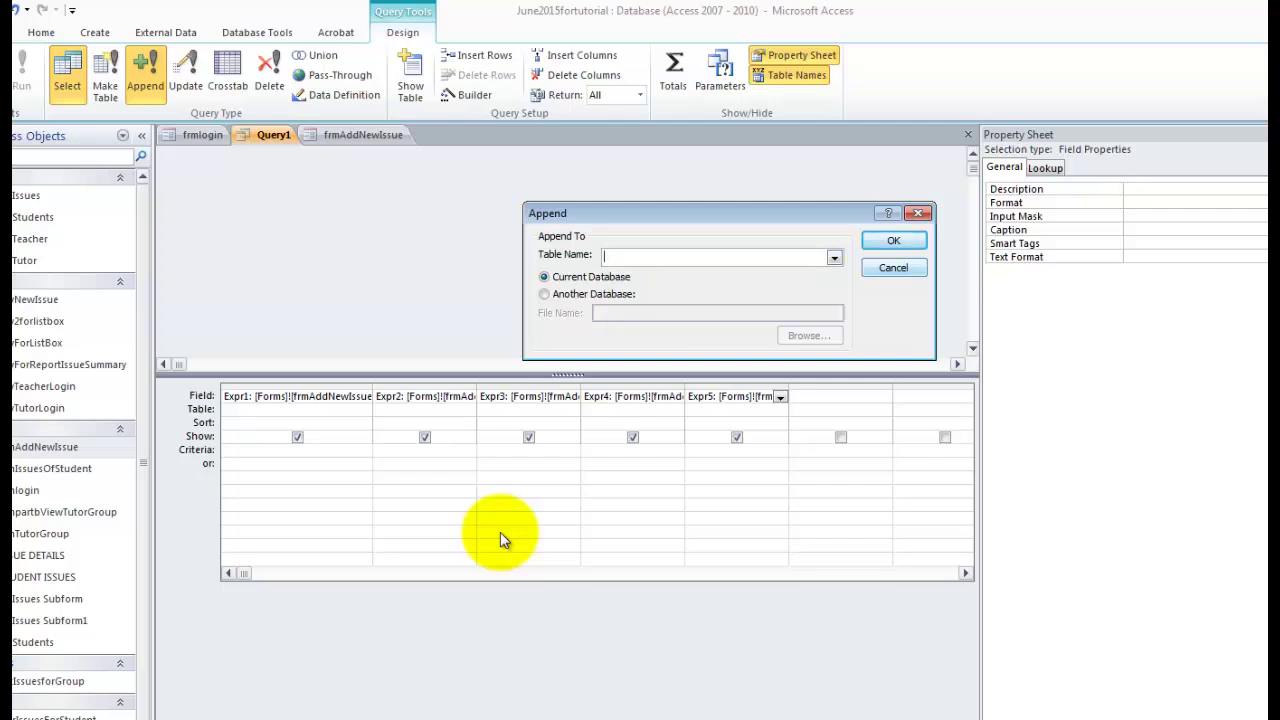
key("alt+Down")
key("Up")
key("Return")
key("Return")
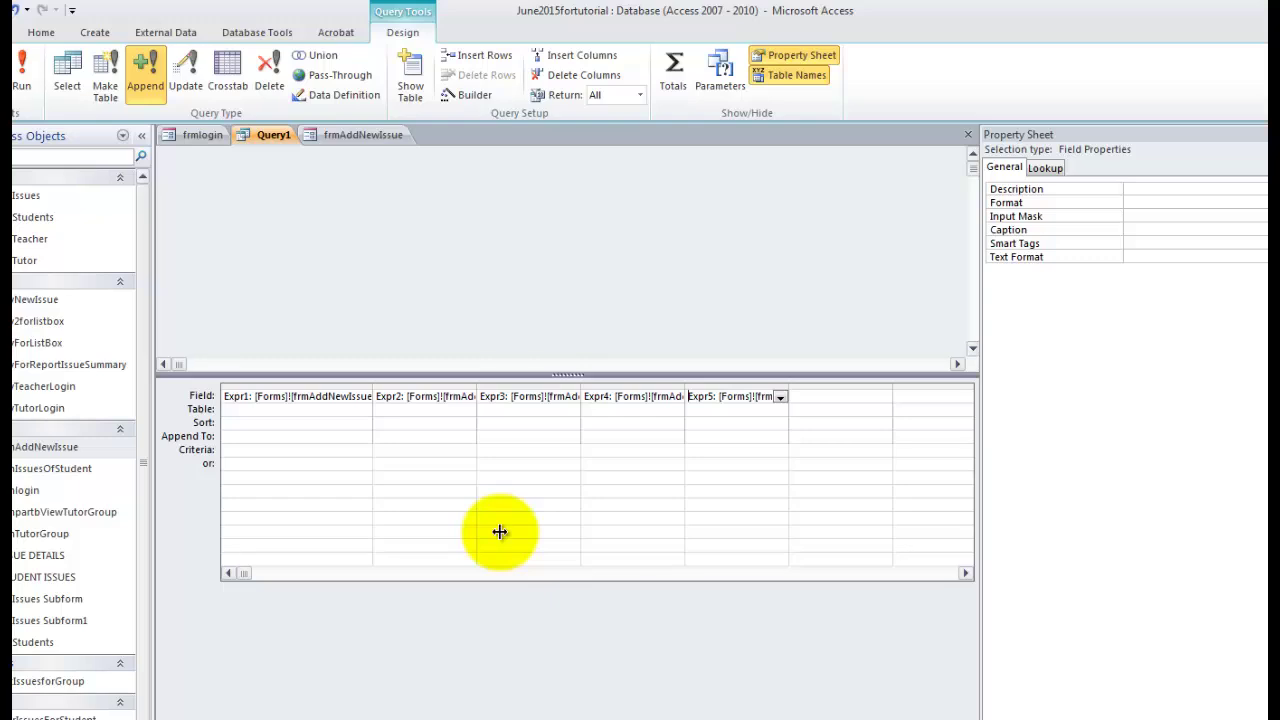
Map Expr1 to IssueDate and Expr2 to StudentID in the Append To row.
left_click_drag(373, 388, 452, 388)
left_click(310, 437)
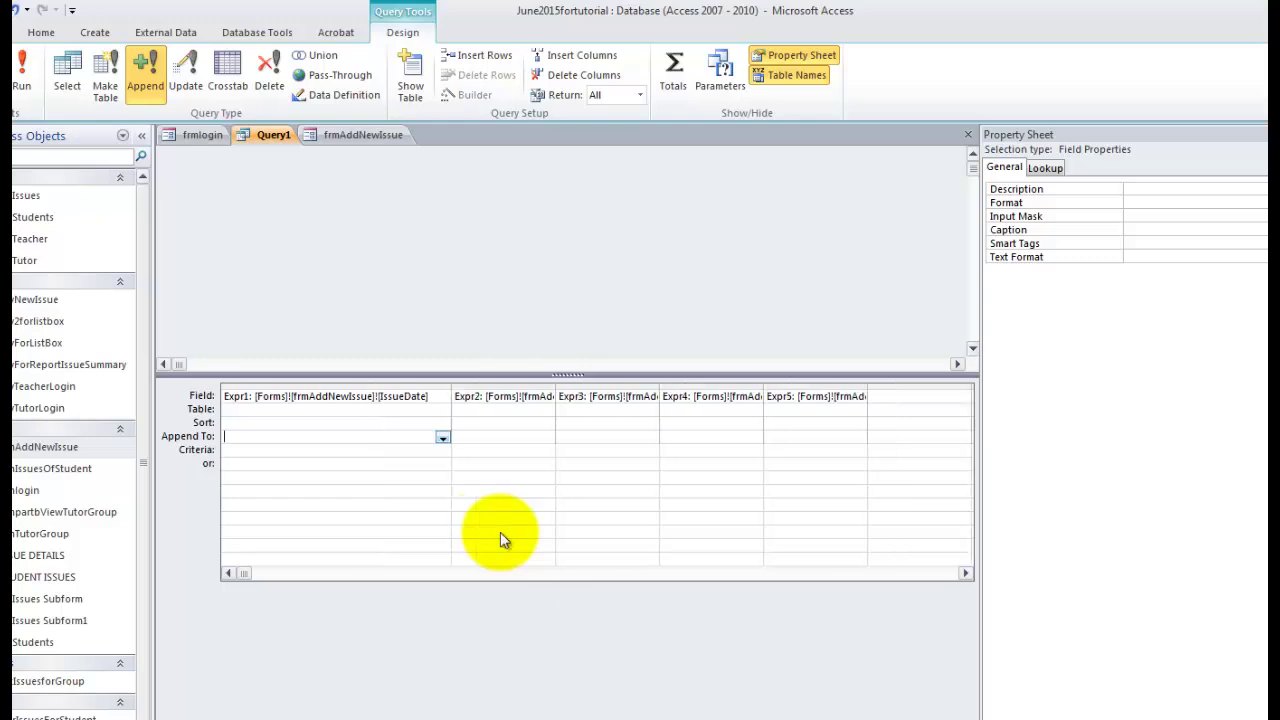
key("alt+Down")
key("Down")
key("Down")
key("Return")
key("Tab")
key("alt+Down")
key("Down")
key("Down")
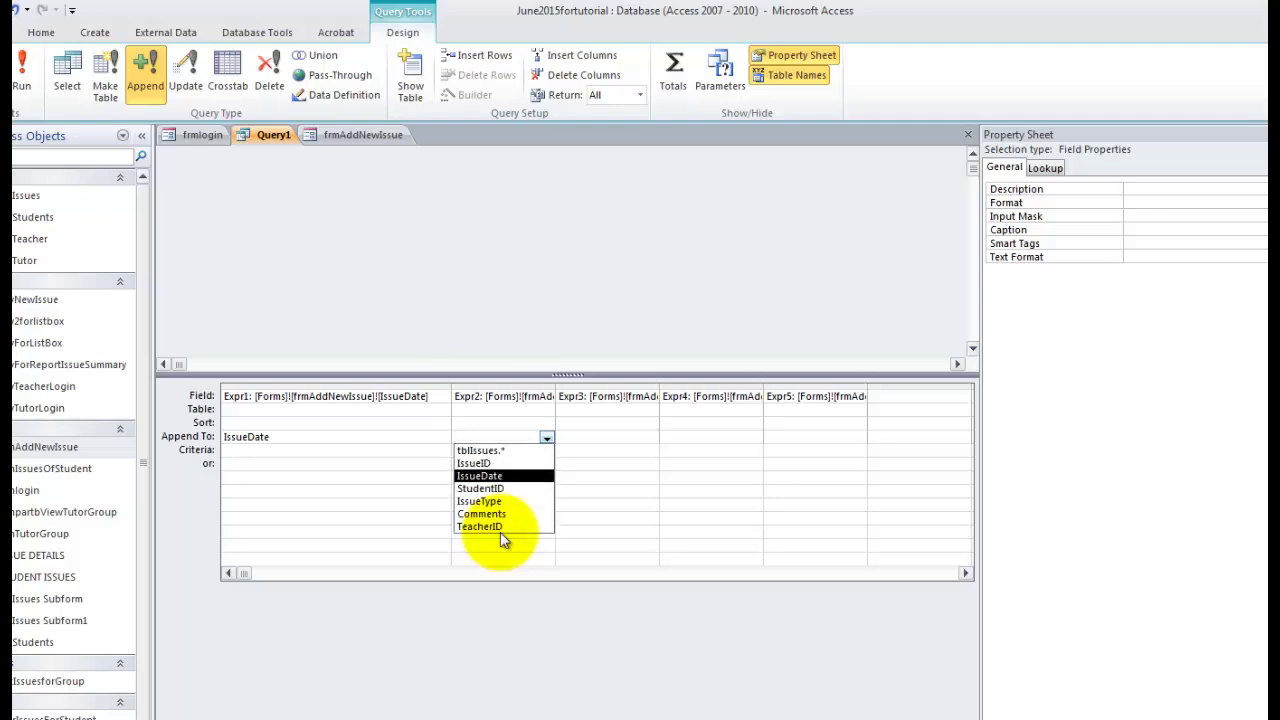
key("Down")
key("Return")
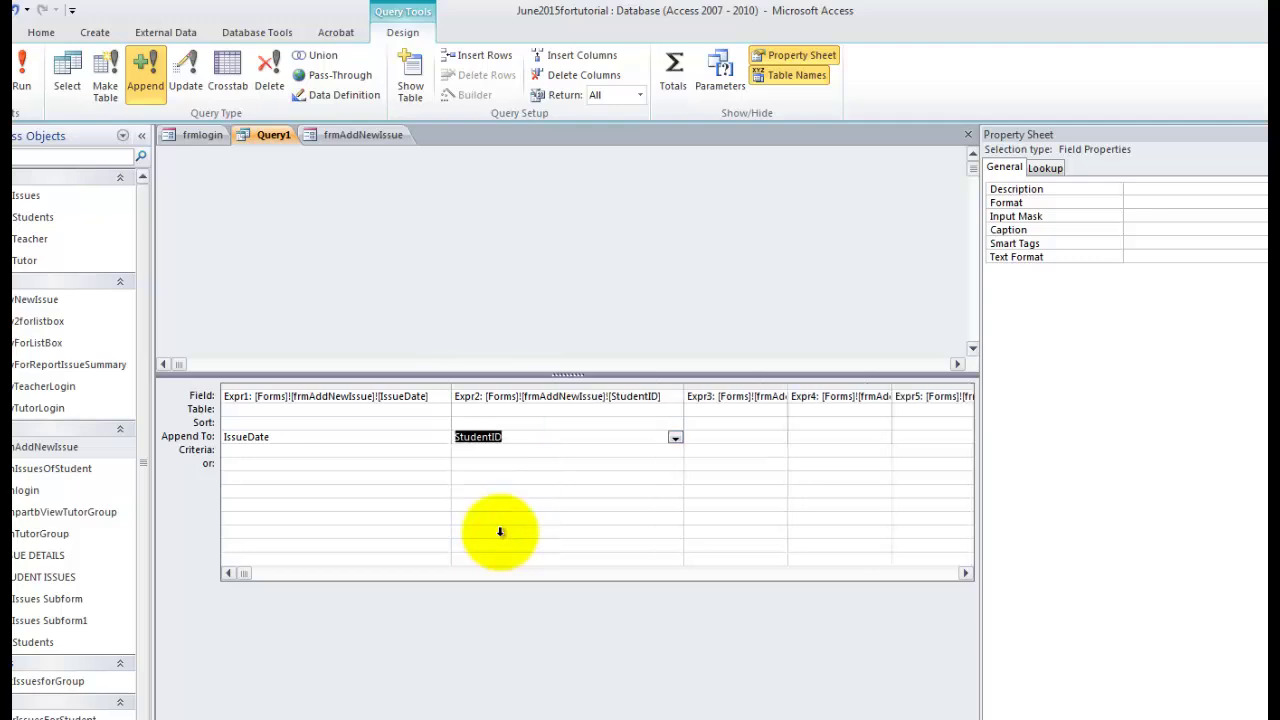
Map Expr3, Expr4 and Expr5 to IssueType, Comments and TeacherID.
key("Tab")
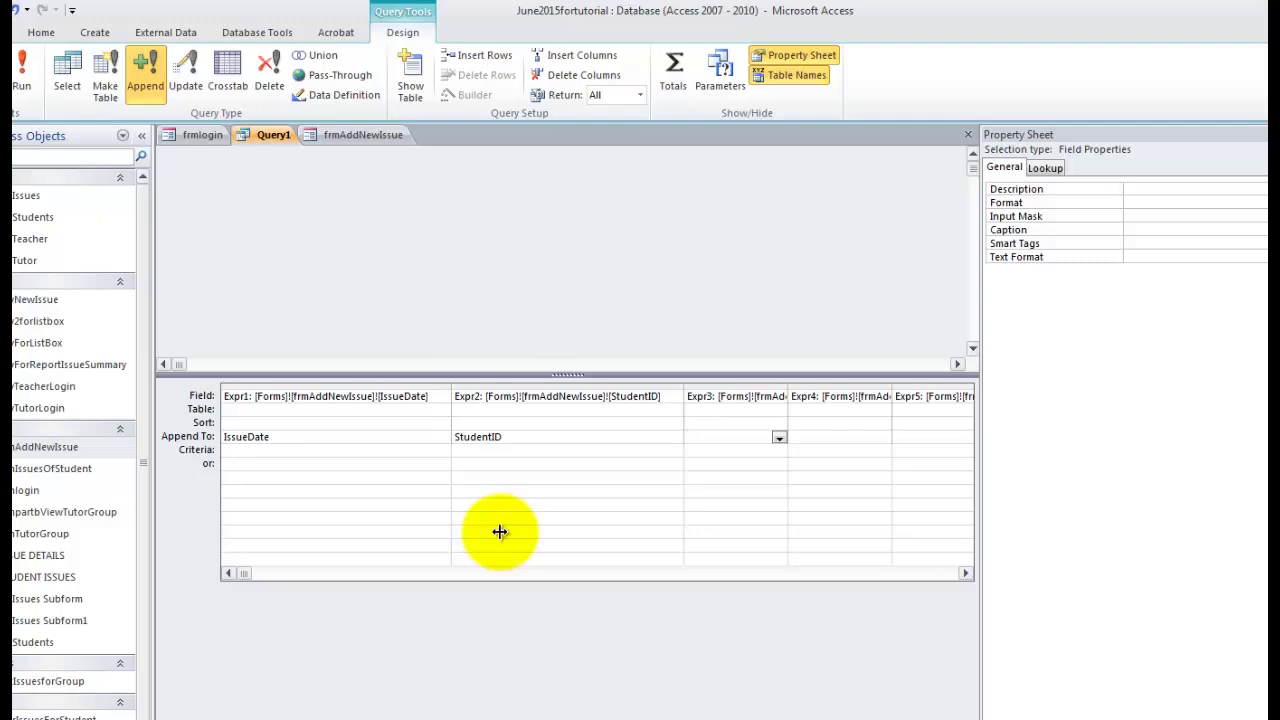
key("alt+Down")
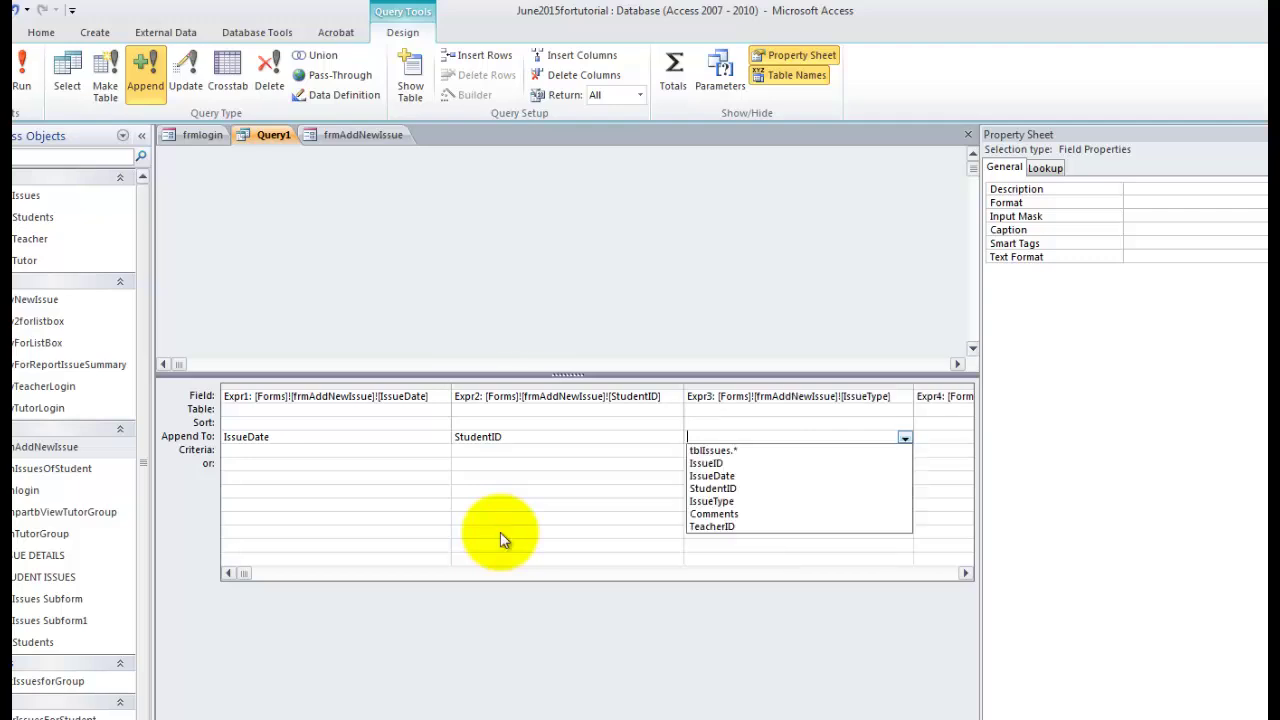
key("Down")
key("Down")
key("Down")
key("Down")
key("Down")
key("Return")
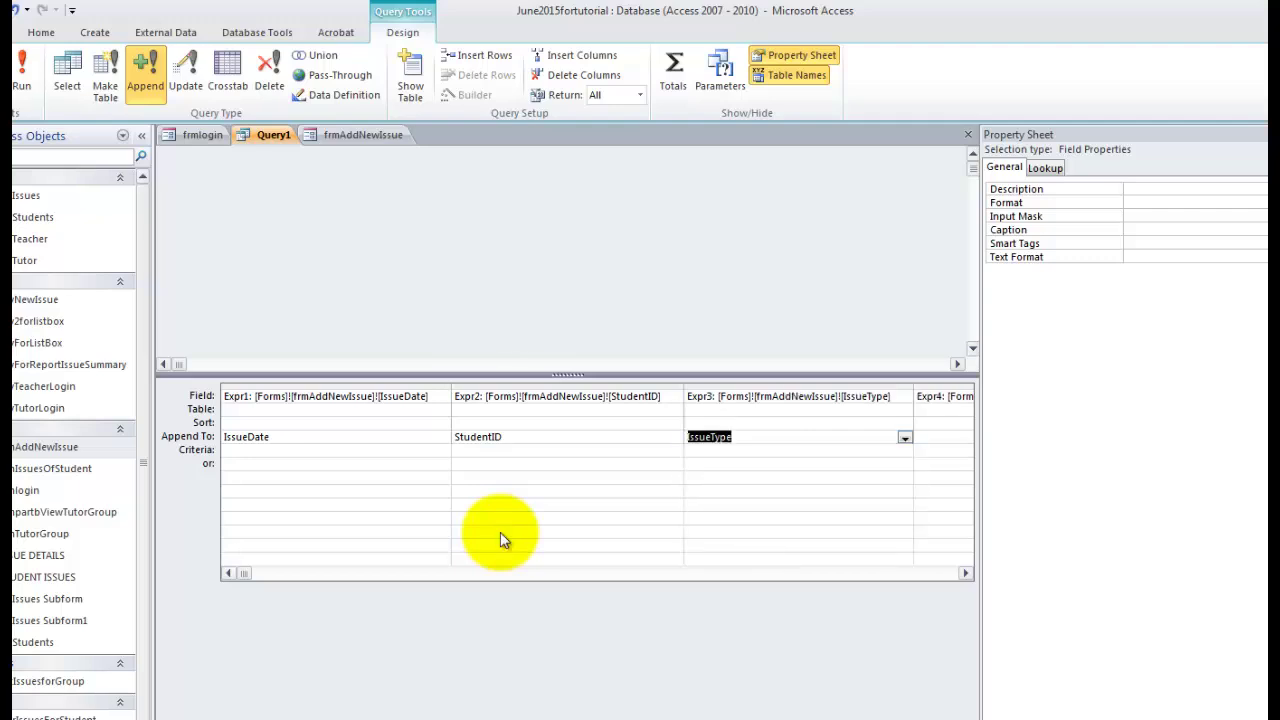
left_click(965, 573)
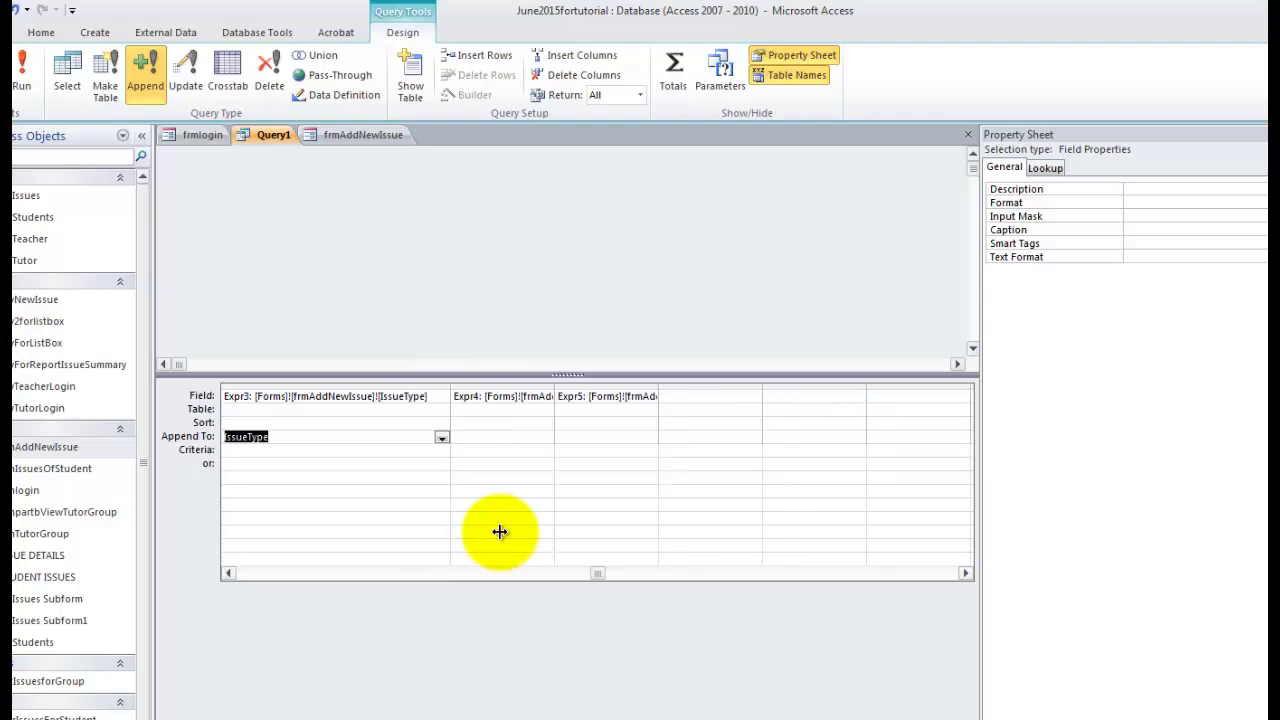
double_click(554, 387)
left_click(566, 437)
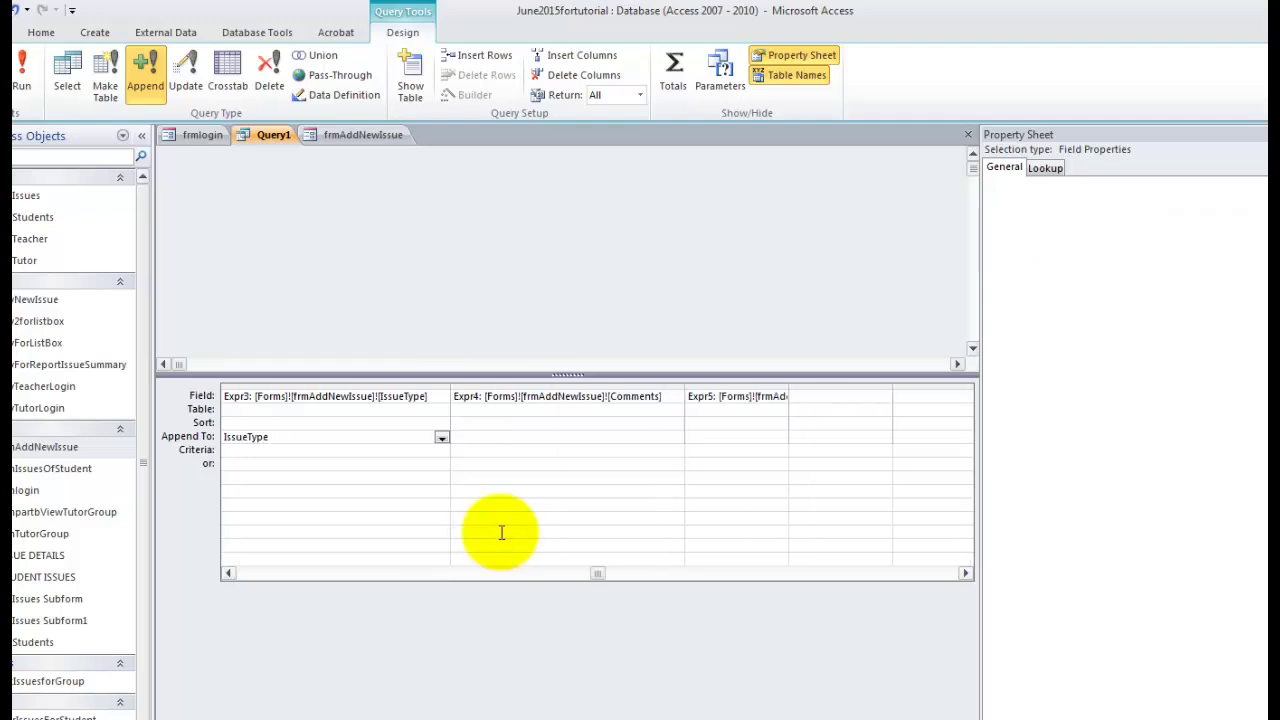
left_click(676, 438)
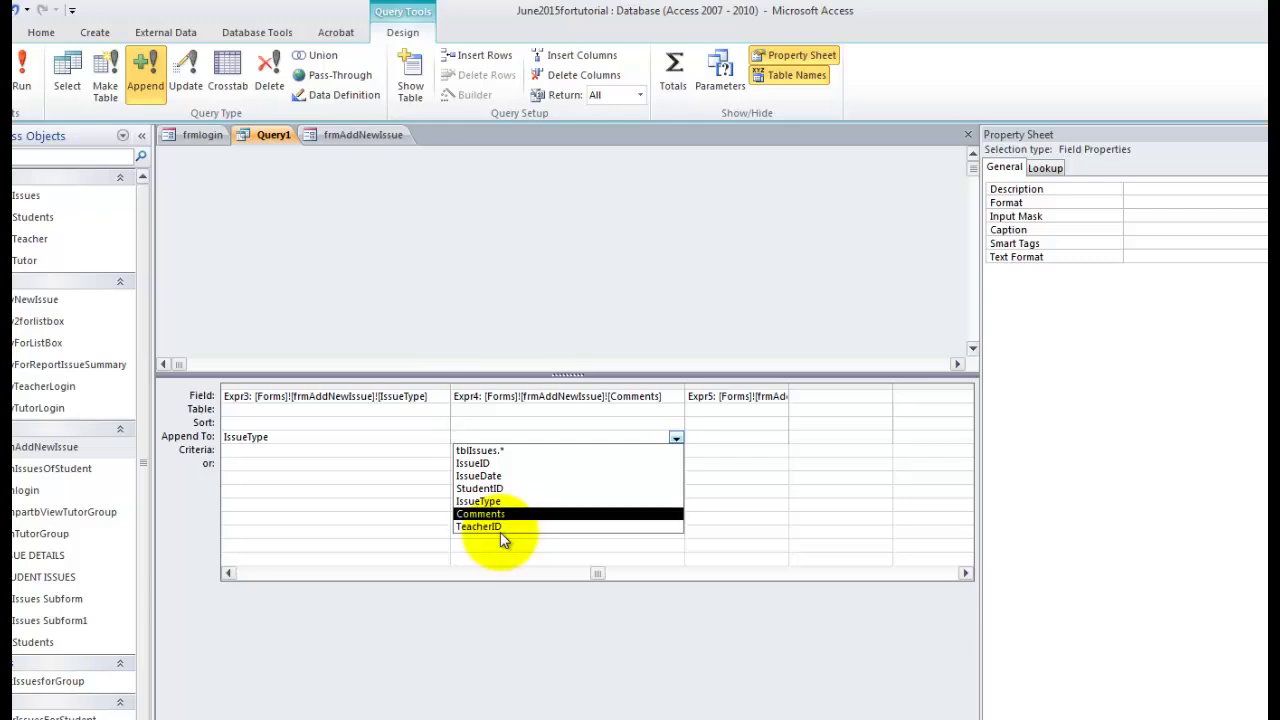
left_click(480, 514)
left_click(730, 437)
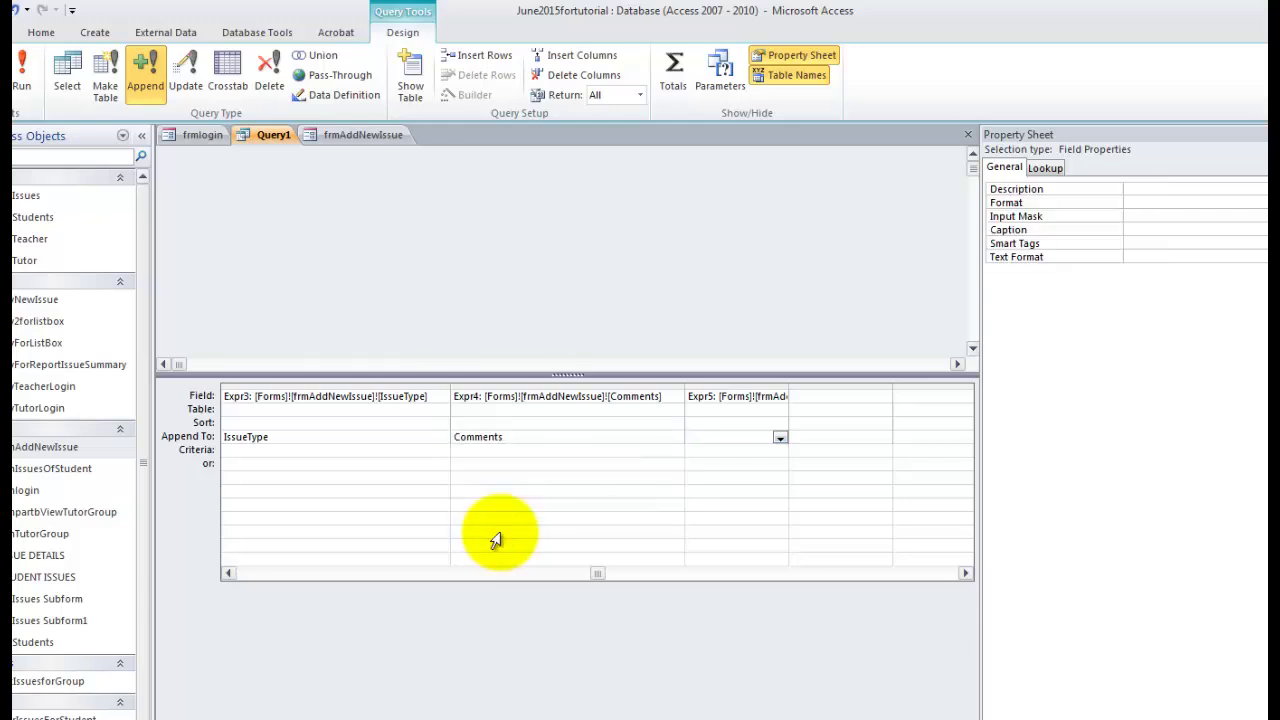
double_click(789, 388)
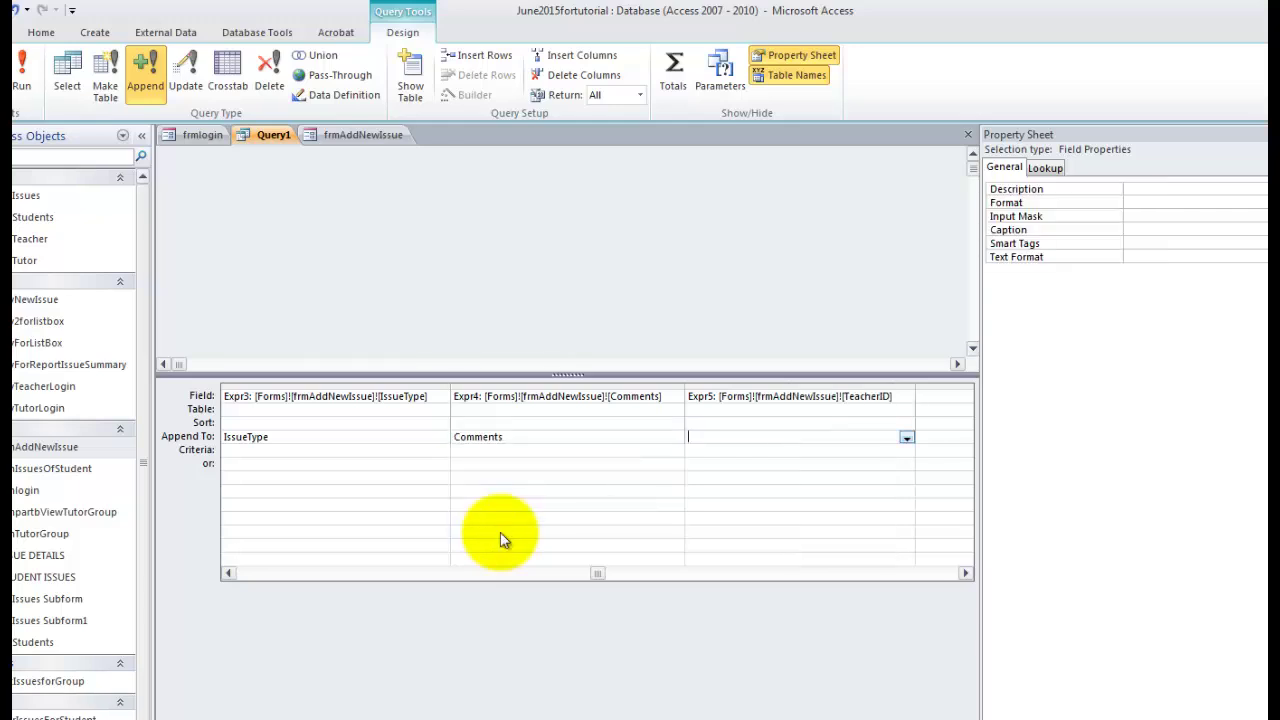
left_click(906, 437)
left_click(714, 526)
Save the query as qryAppendNewIssue and close its design tab.
key("ctrl+s")
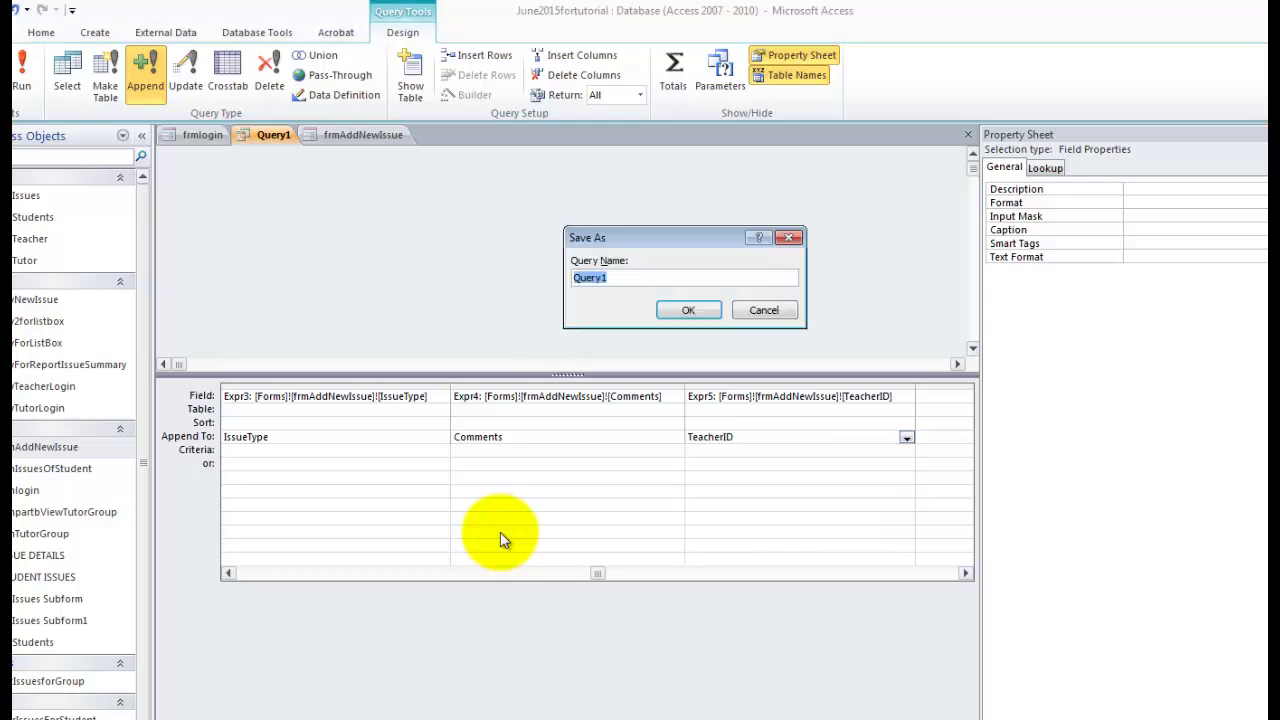
type("qryAppendN")
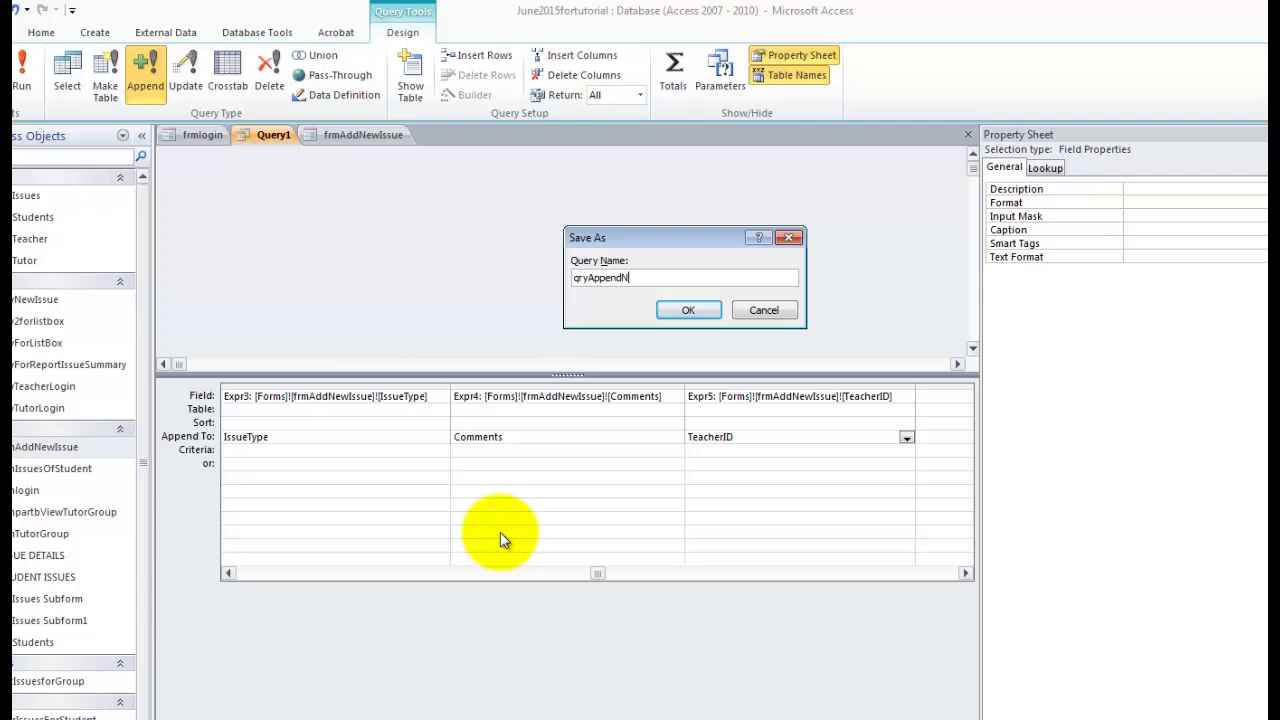
type("ewIssue")
key("Return")
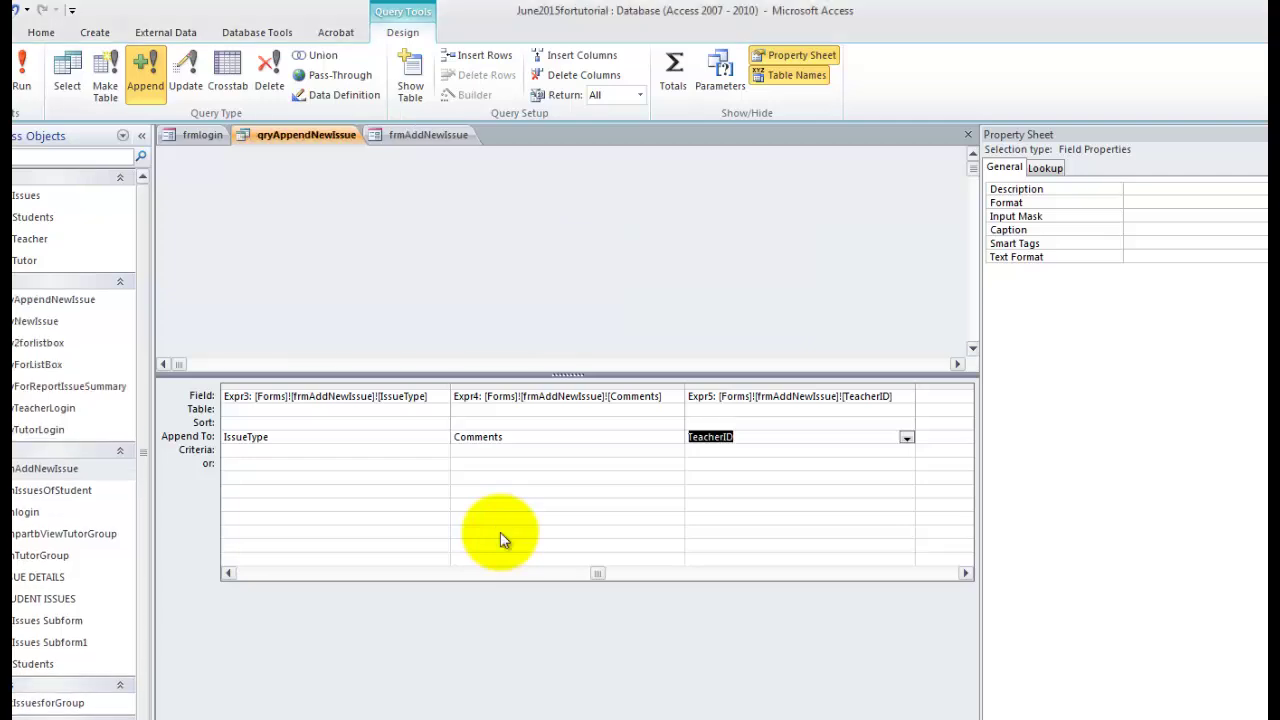
key("ctrl+w")
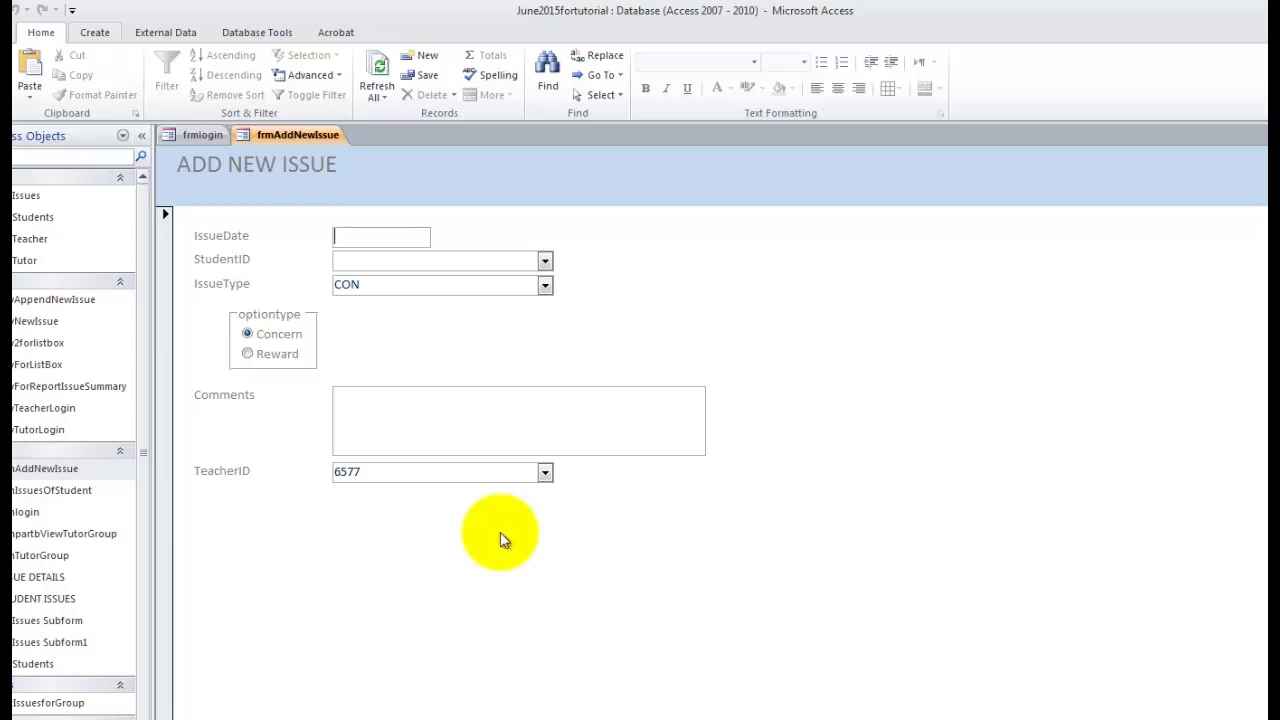
Create a blank macro with an If block conditioned on IsNull([StudentID]) or IsNull([Comments]).
left_click(95, 33)
left_click(694, 75)
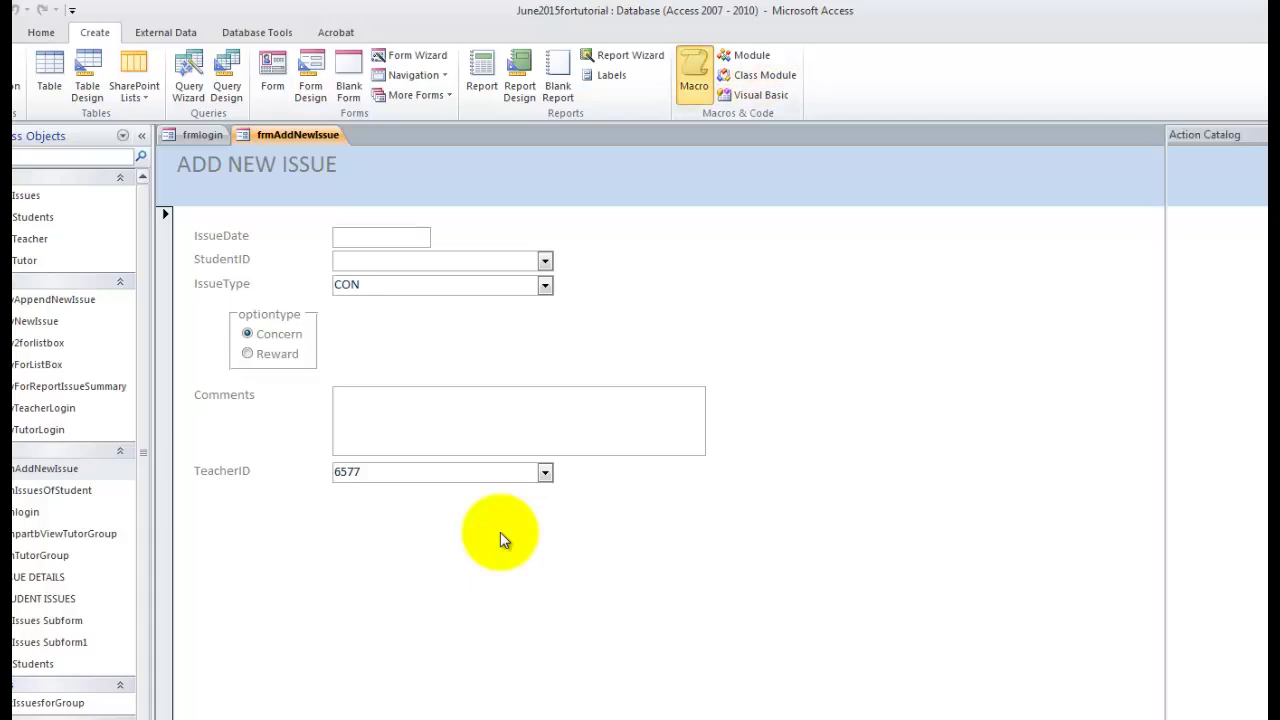
left_click(359, 173)
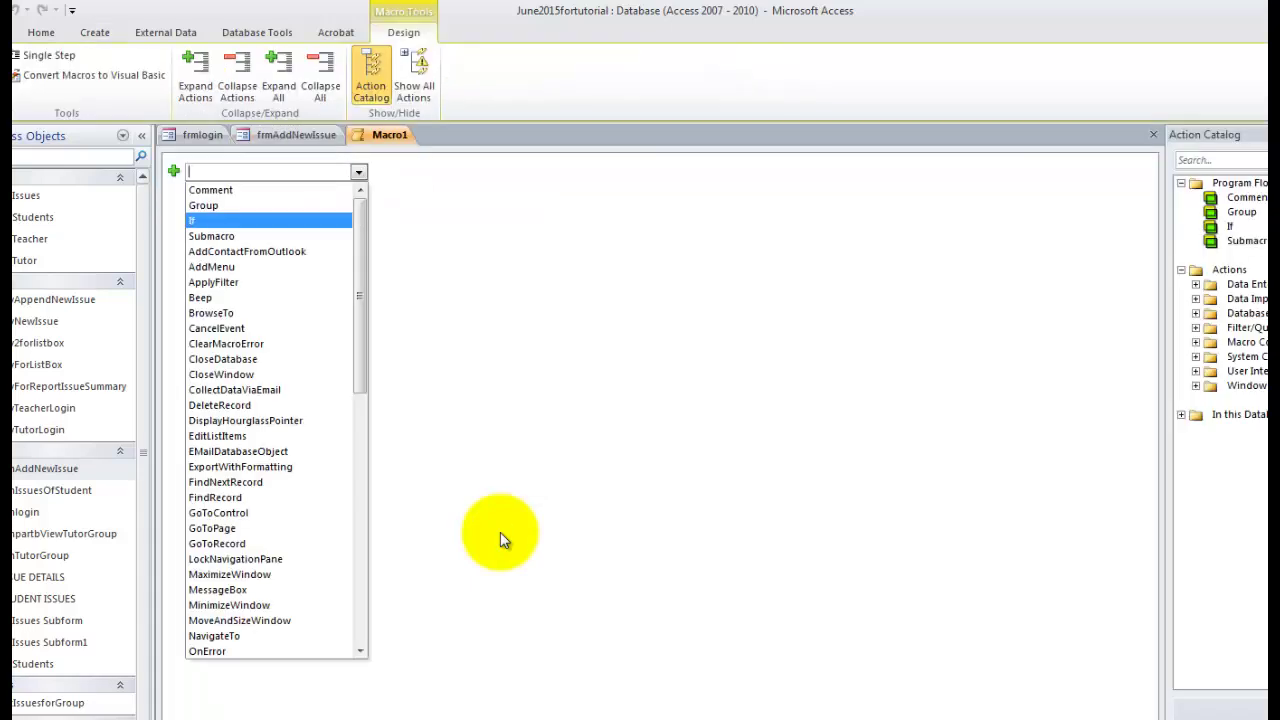
left_click(268, 221)
type("IsNull")
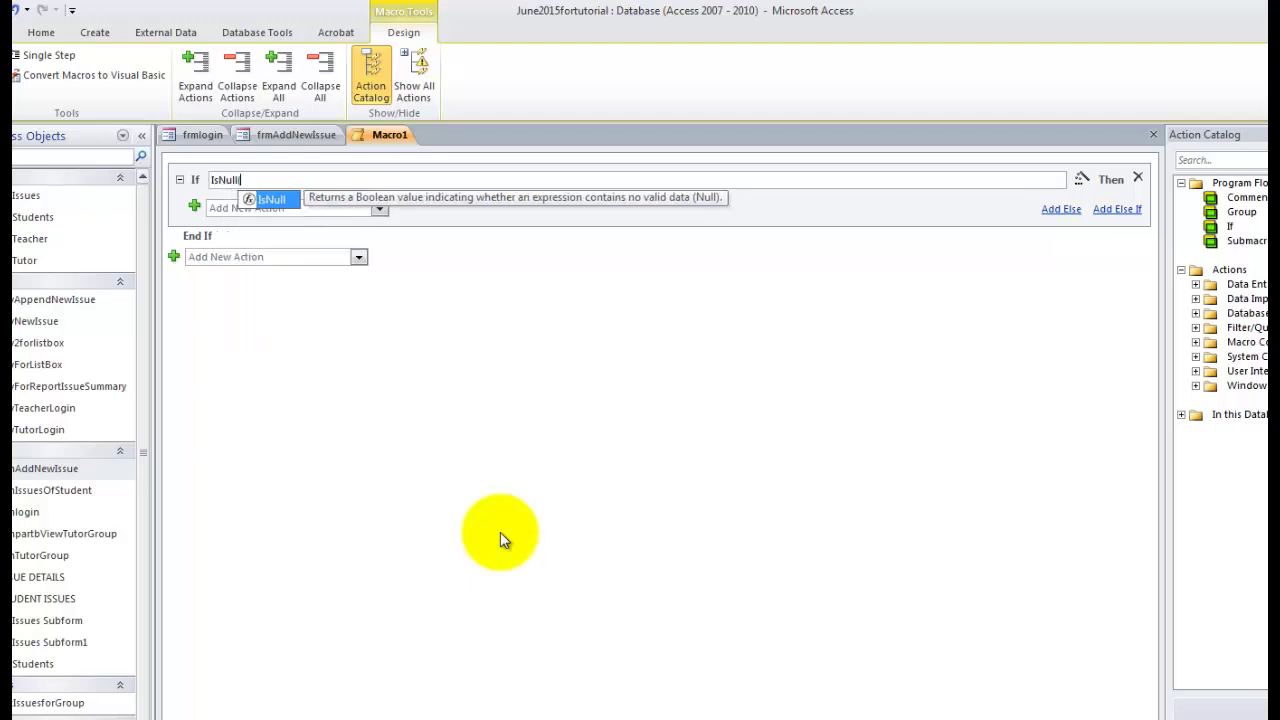
type("([")
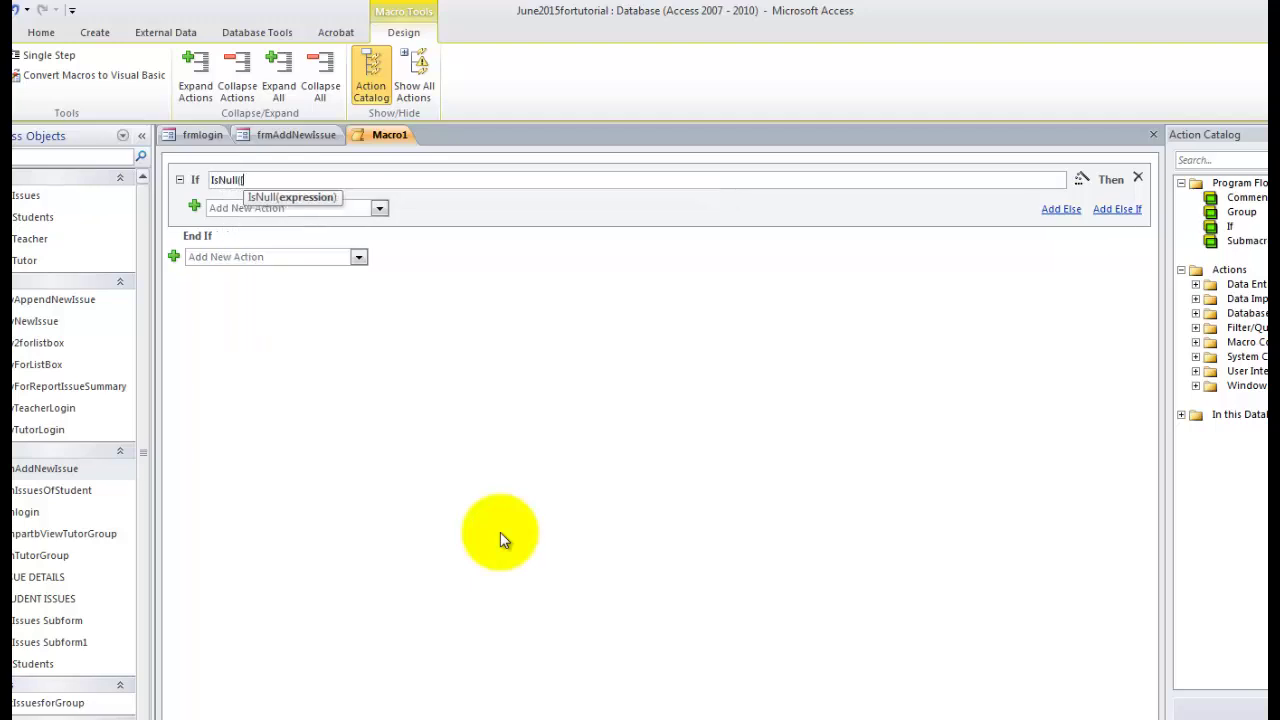
type("StudentID]")
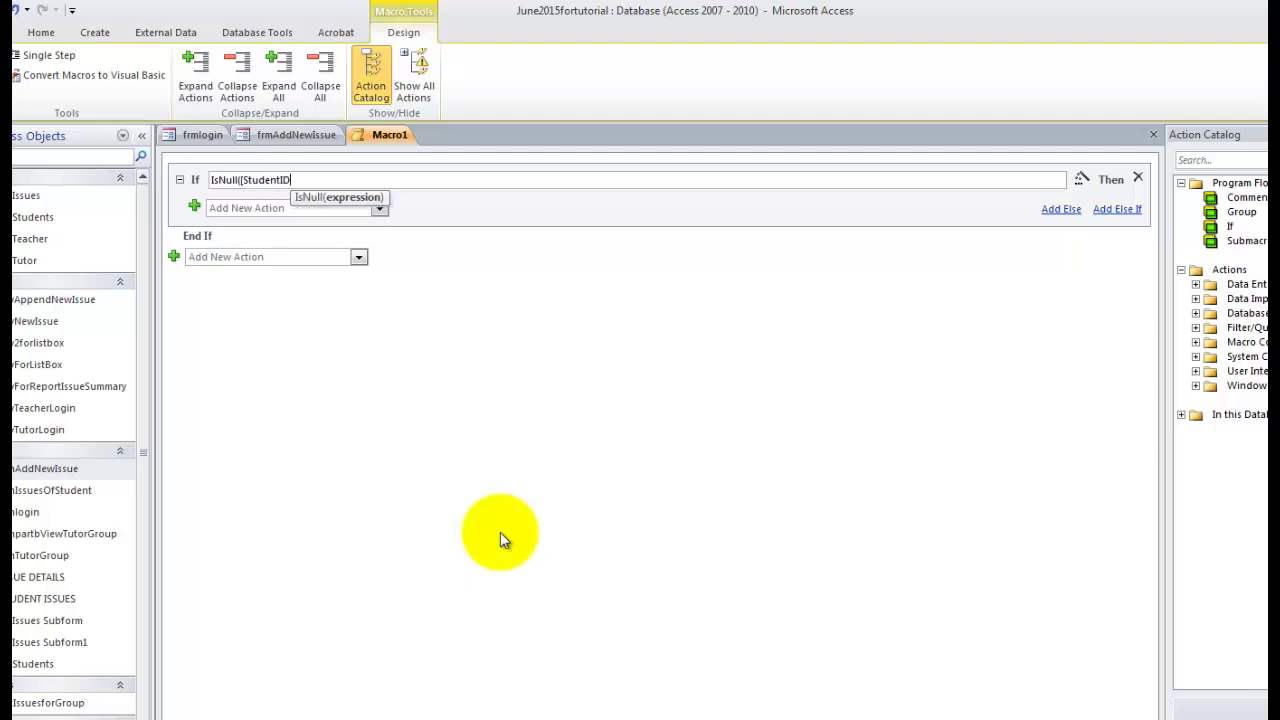
type(") ")
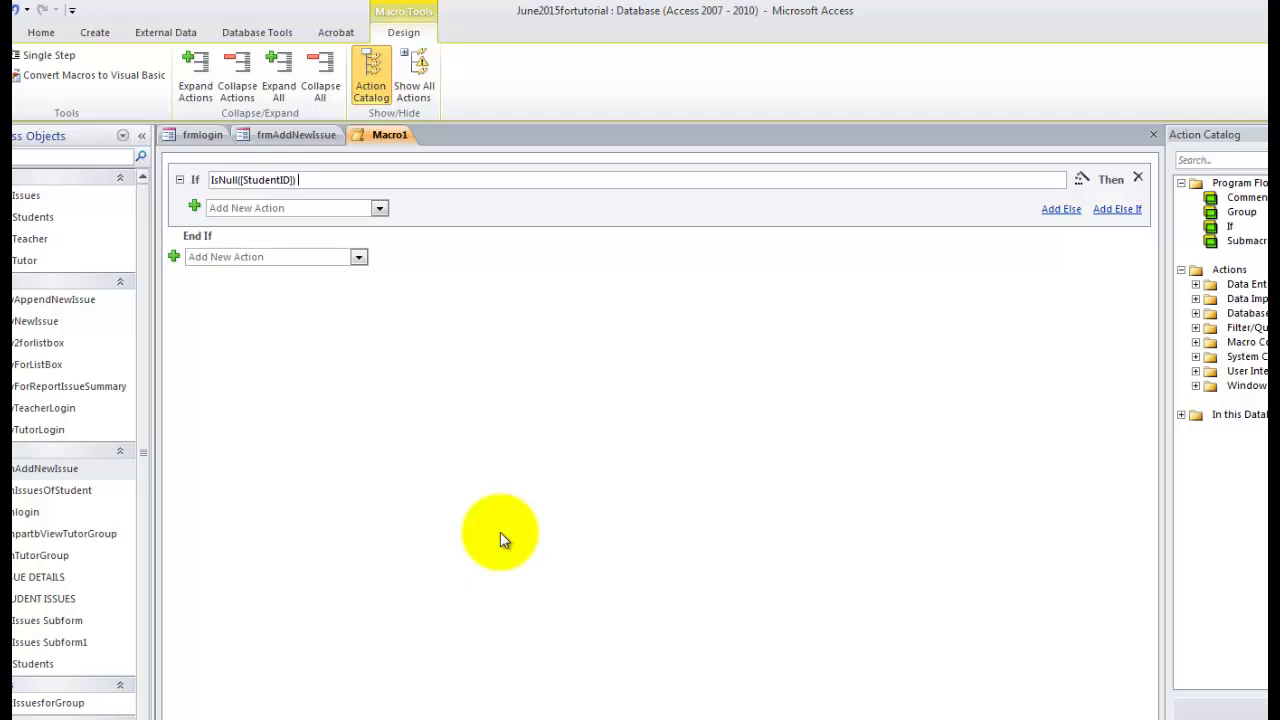
type("or IsNull")
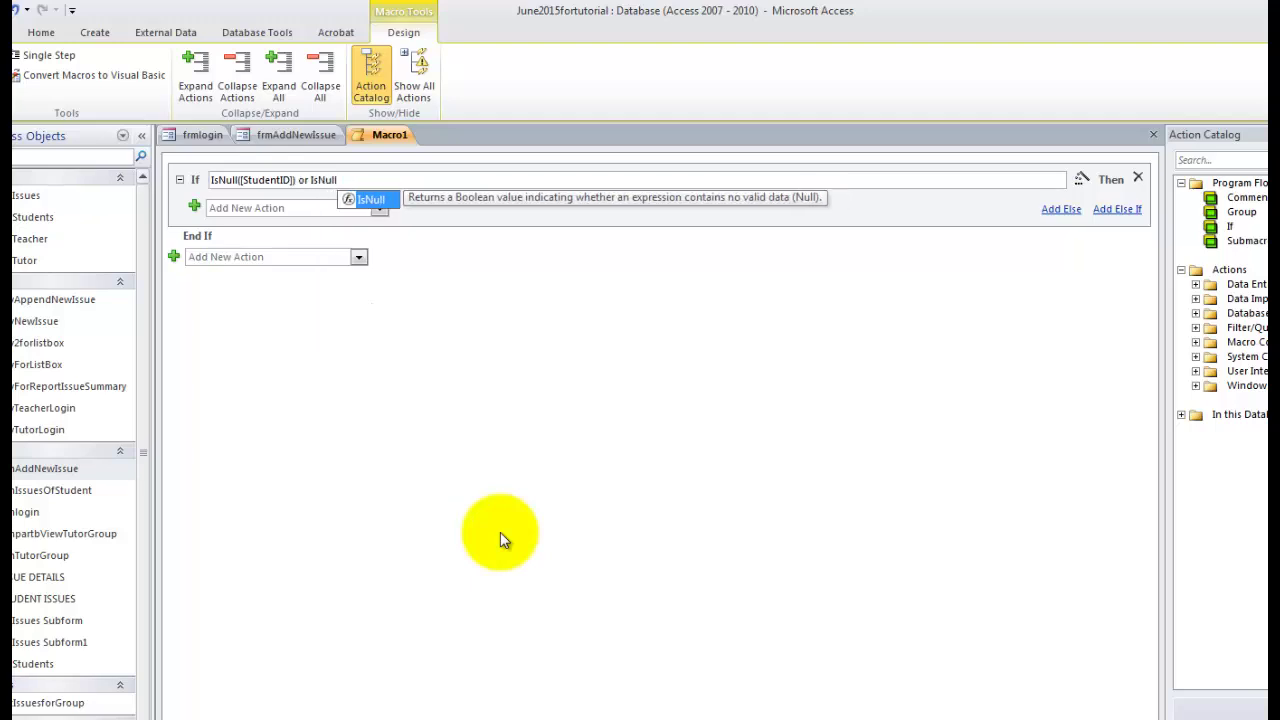
type("(")
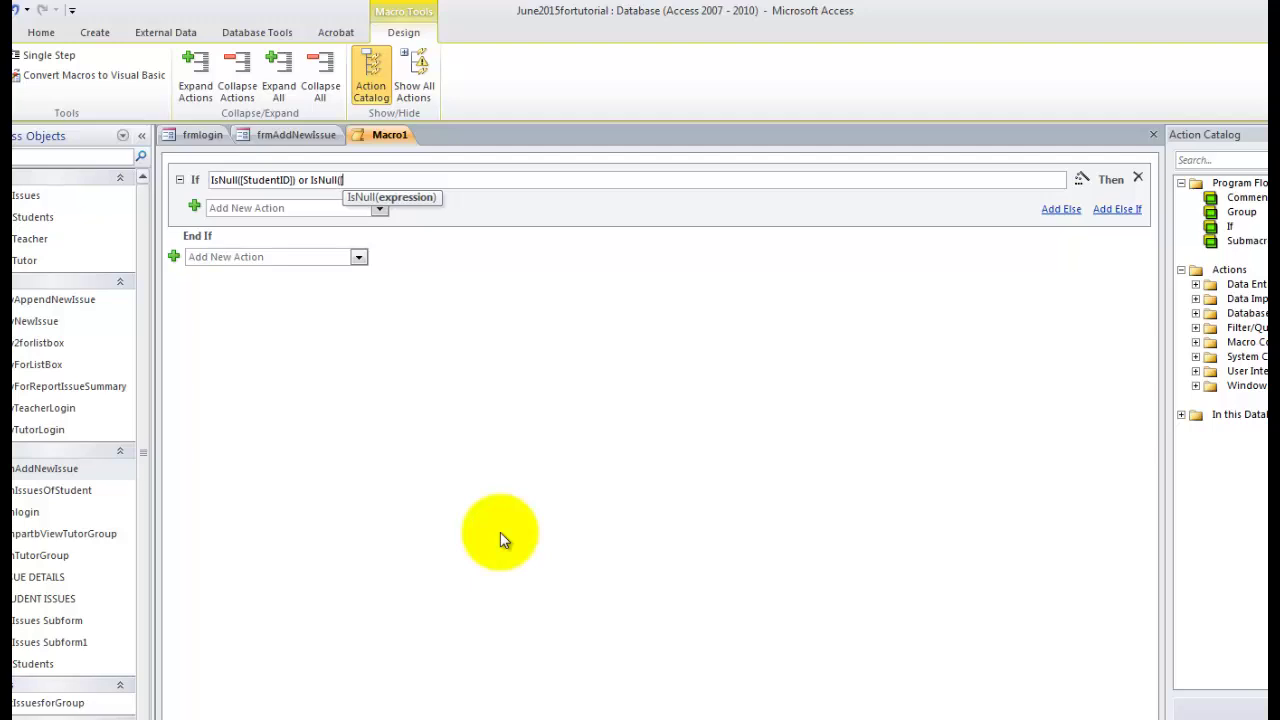
type("[")
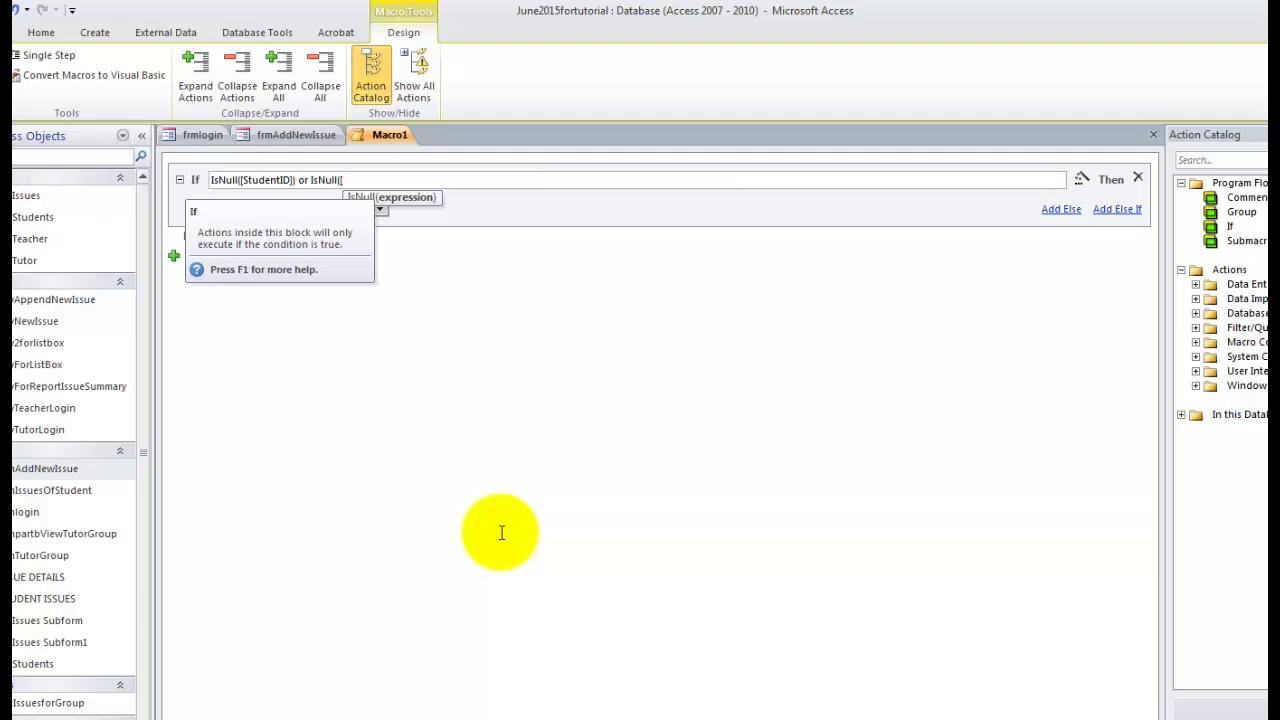
type("Co")
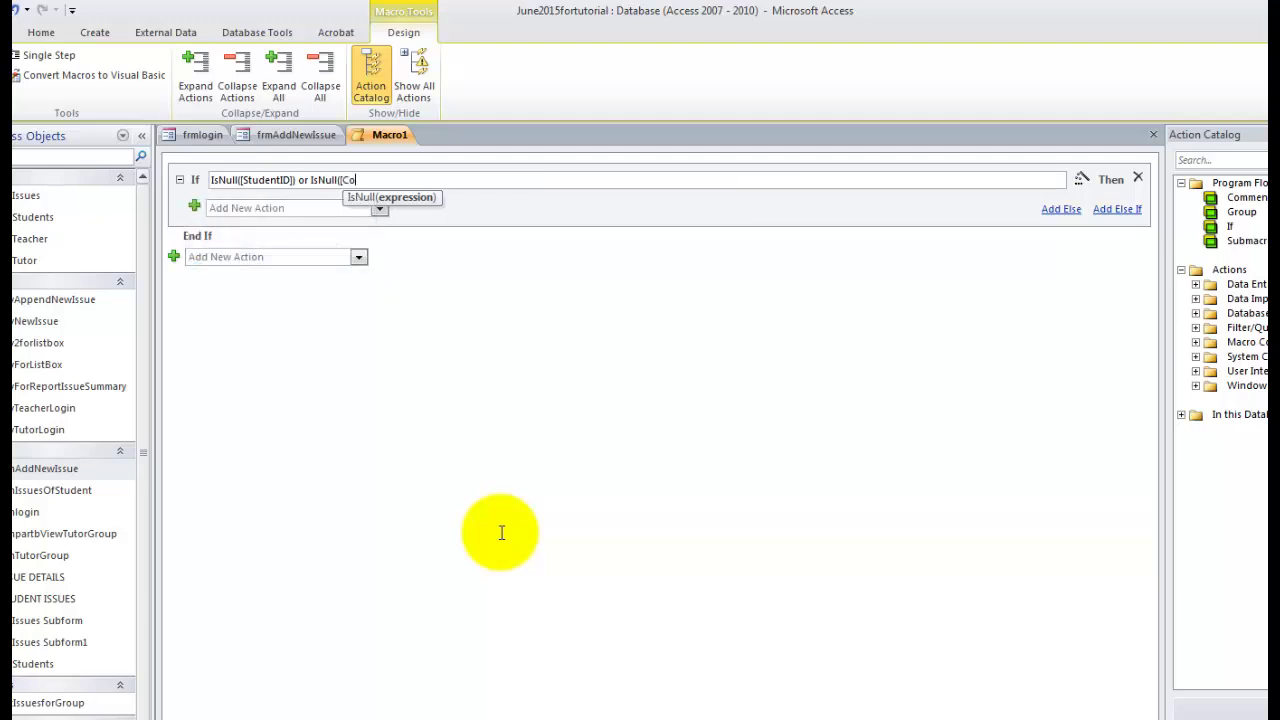
type("mments])")
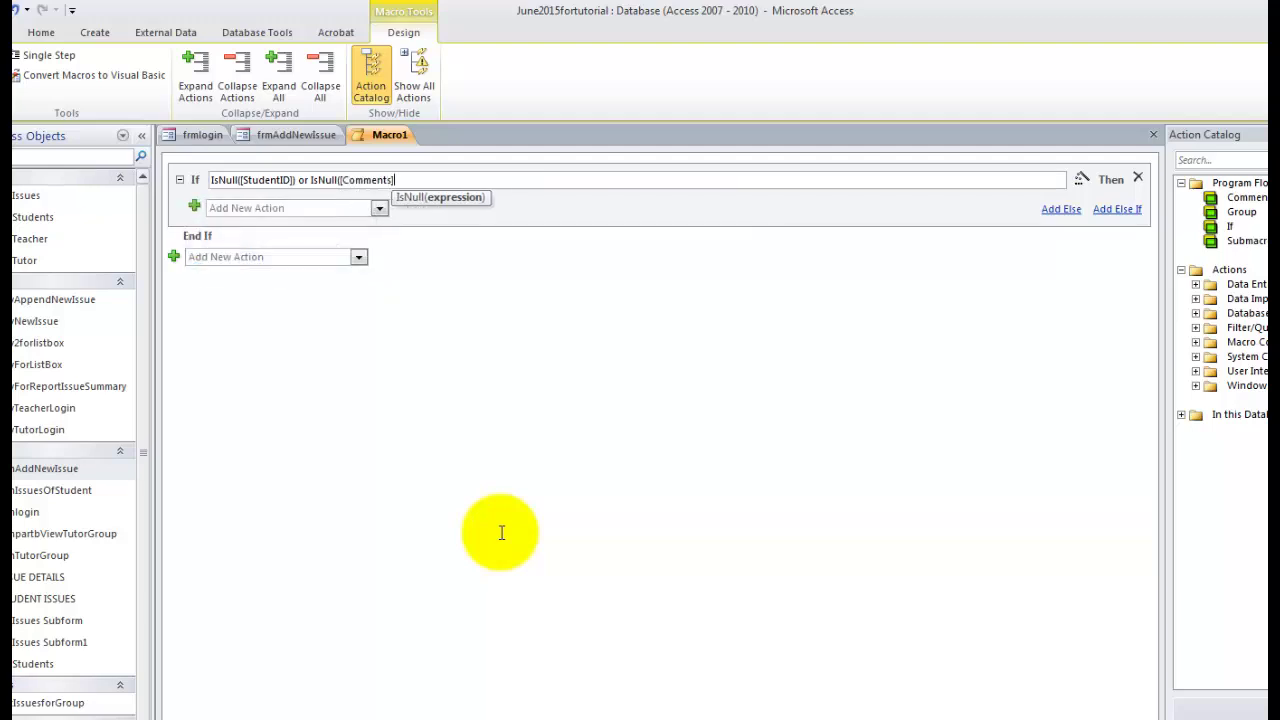
left_click(502, 535)
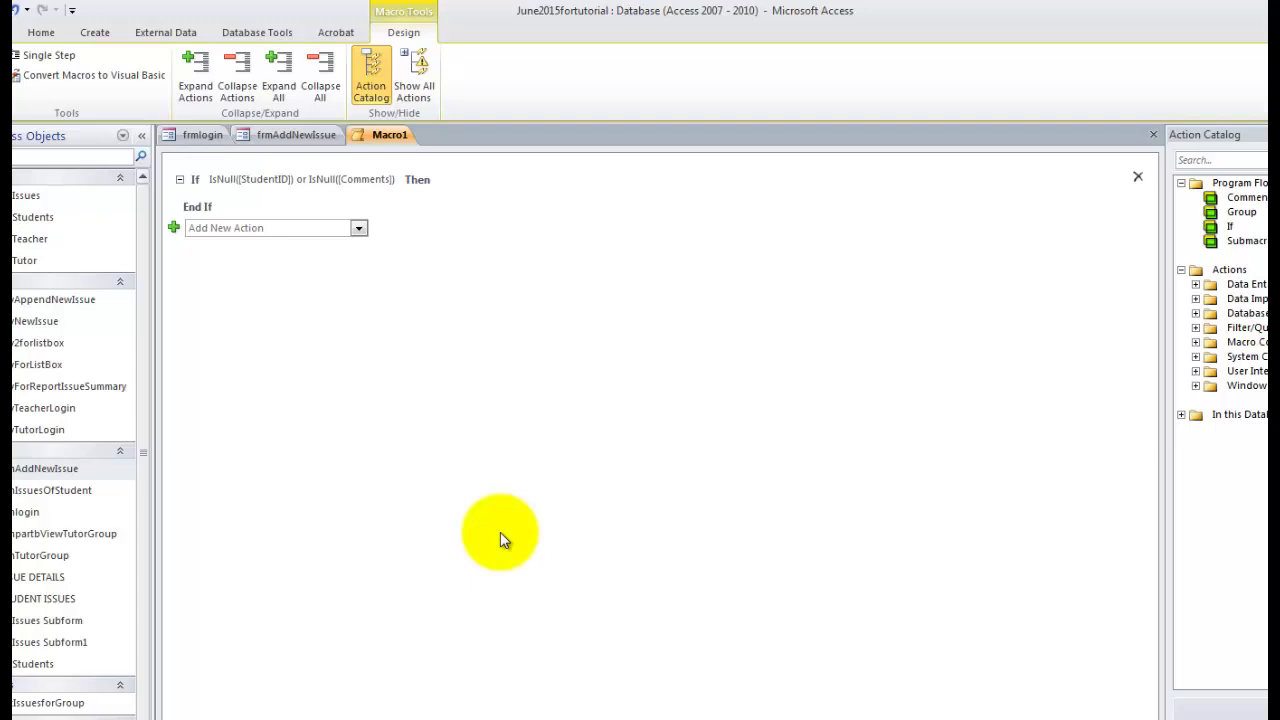
left_click(180, 180)
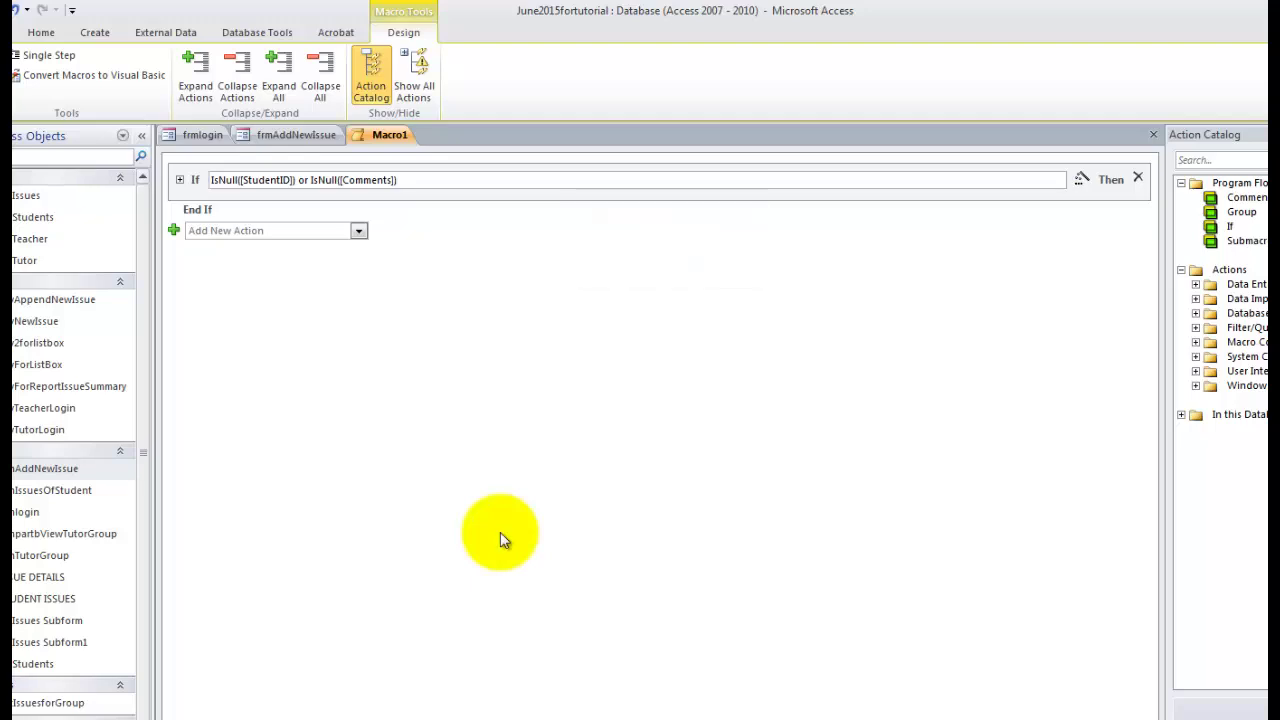
Put a MessageBox inside the If reading 'Student must be selected and a comment must be entered'.
key("alt+Down")
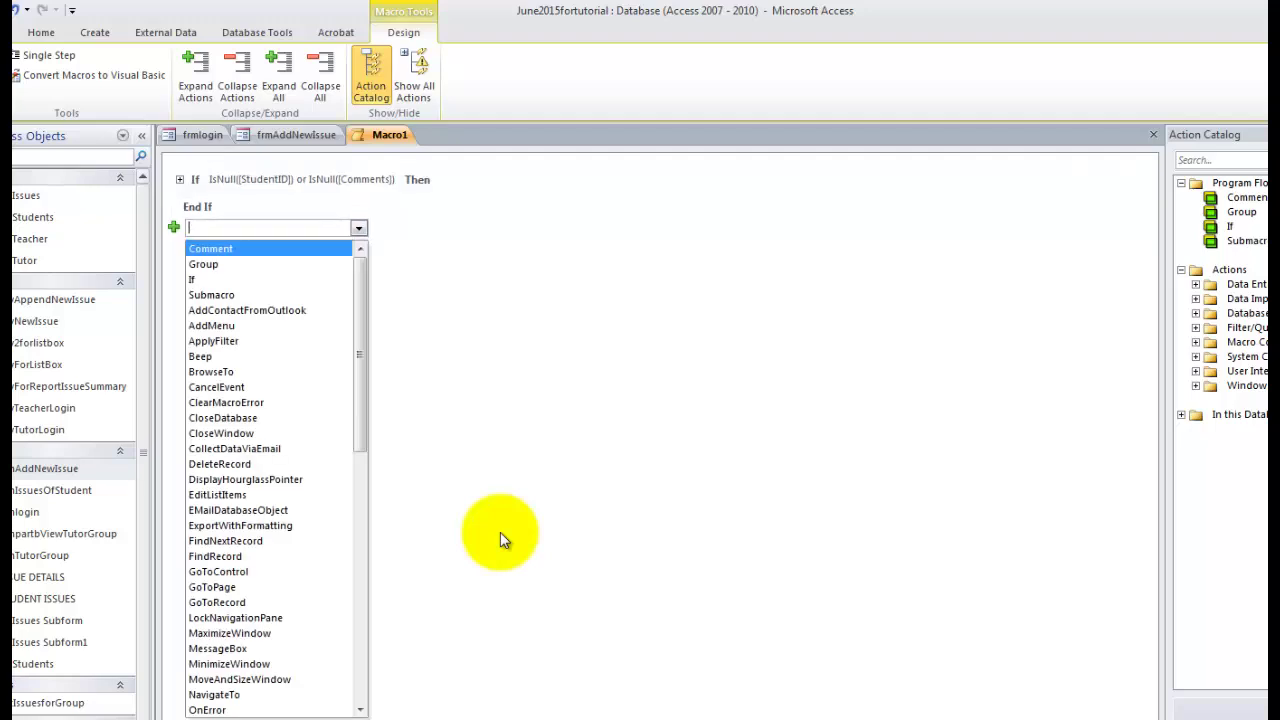
type("me")
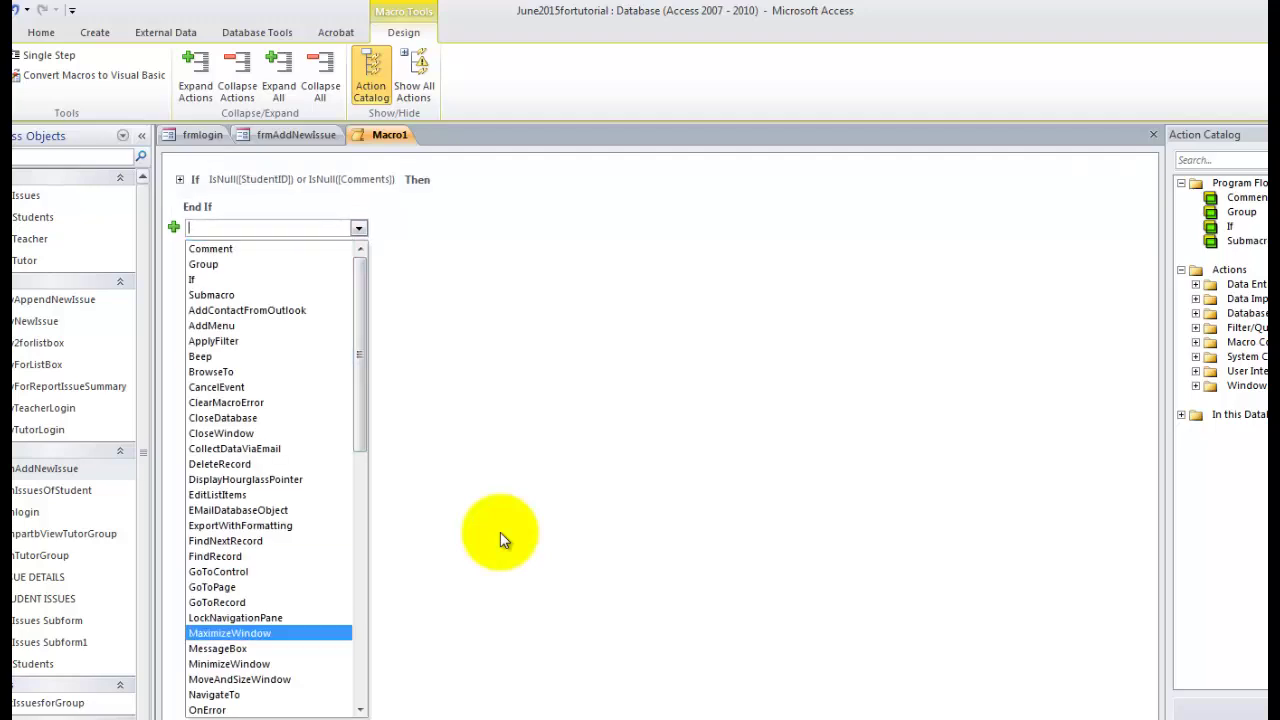
key("Return")
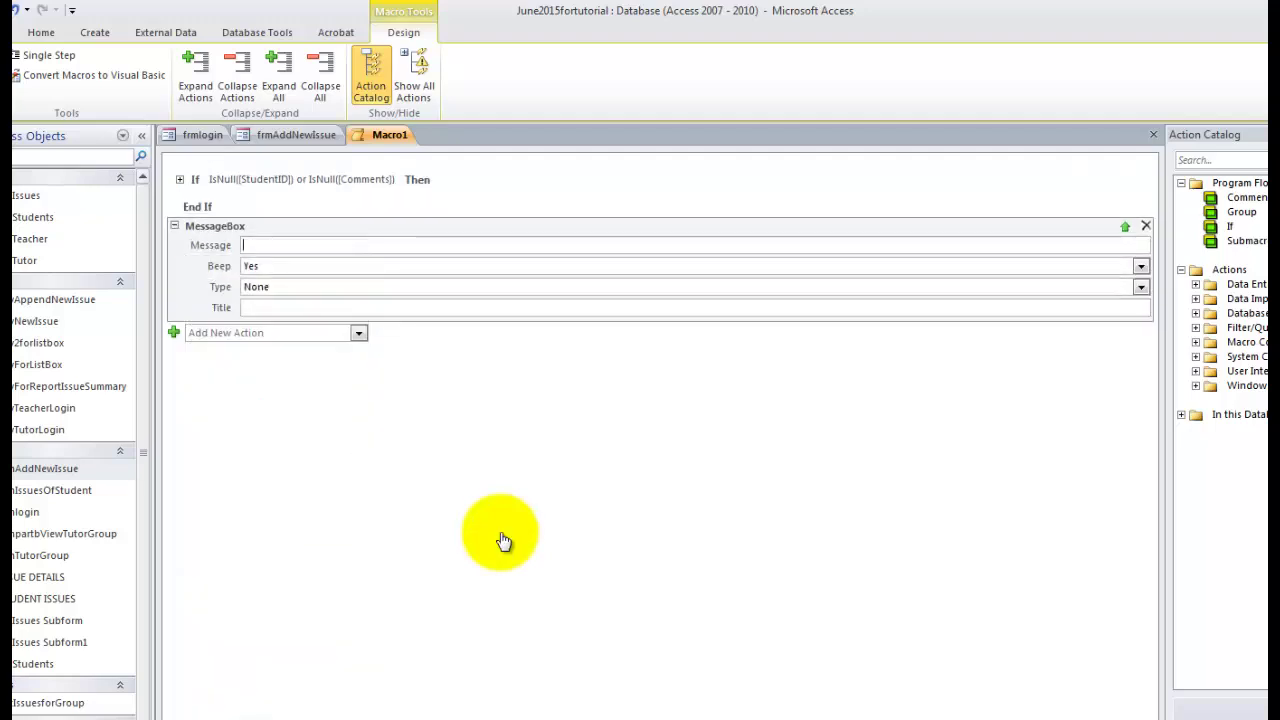
mouse_move(217, 228)
left_mouse_down()
mouse_move(232, 171)
mouse_move(269, 201)
mouse_move(294, 190)
left_mouse_up()
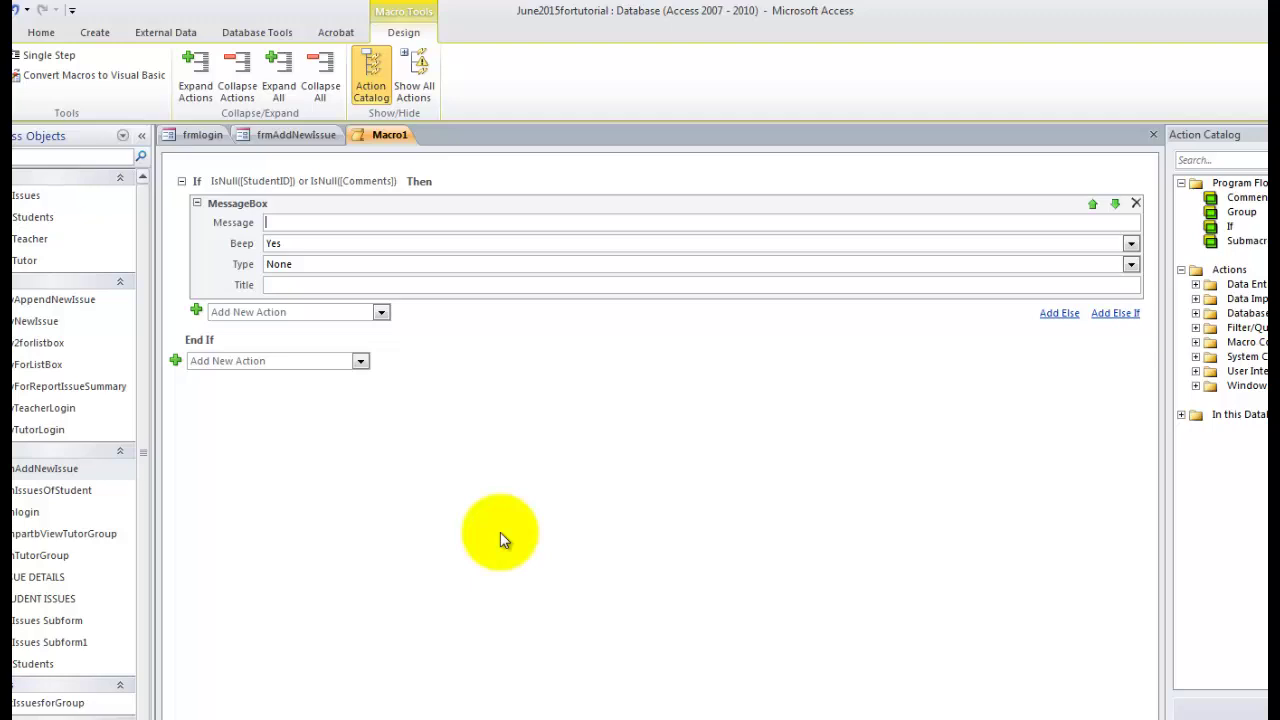
type("Student must be slec")
key("BackSpace")
key("BackSpace")
key("BackSpace")
type("elected and ")
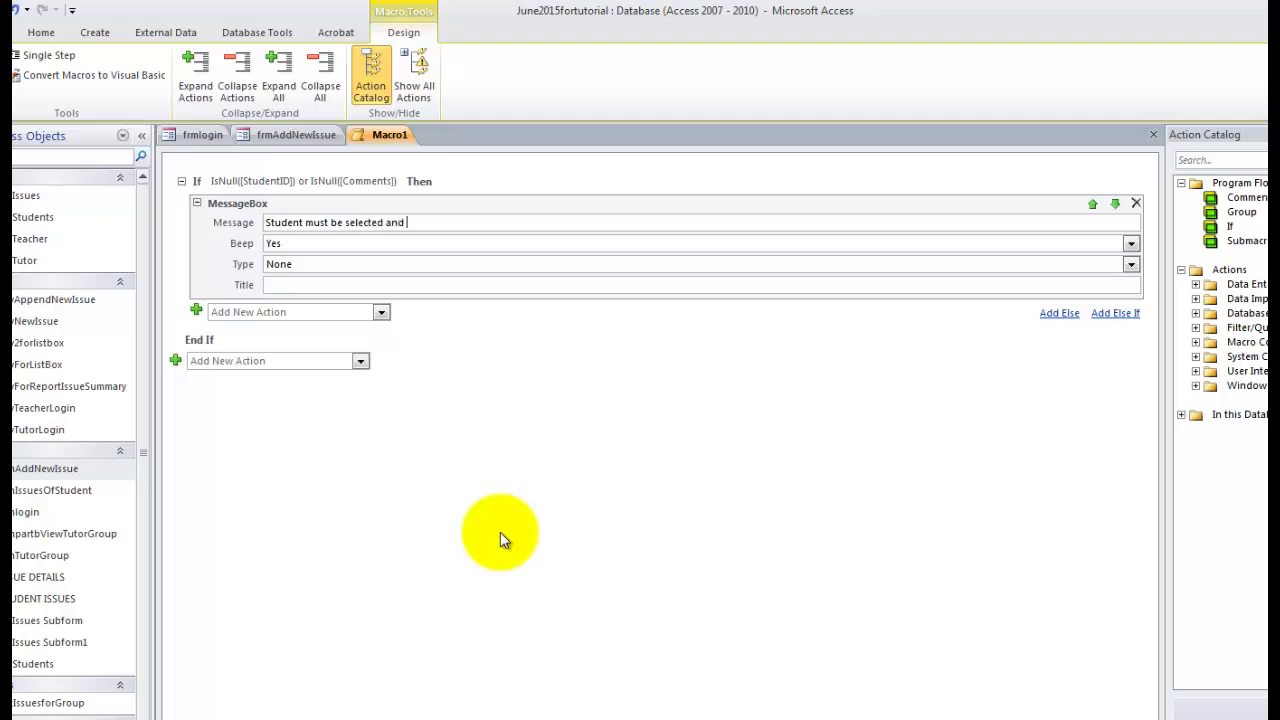
type("a comment must be entered")
Add an Else branch with an OpenQuery action running qryAppendNewIssue.
left_click(1059, 313)
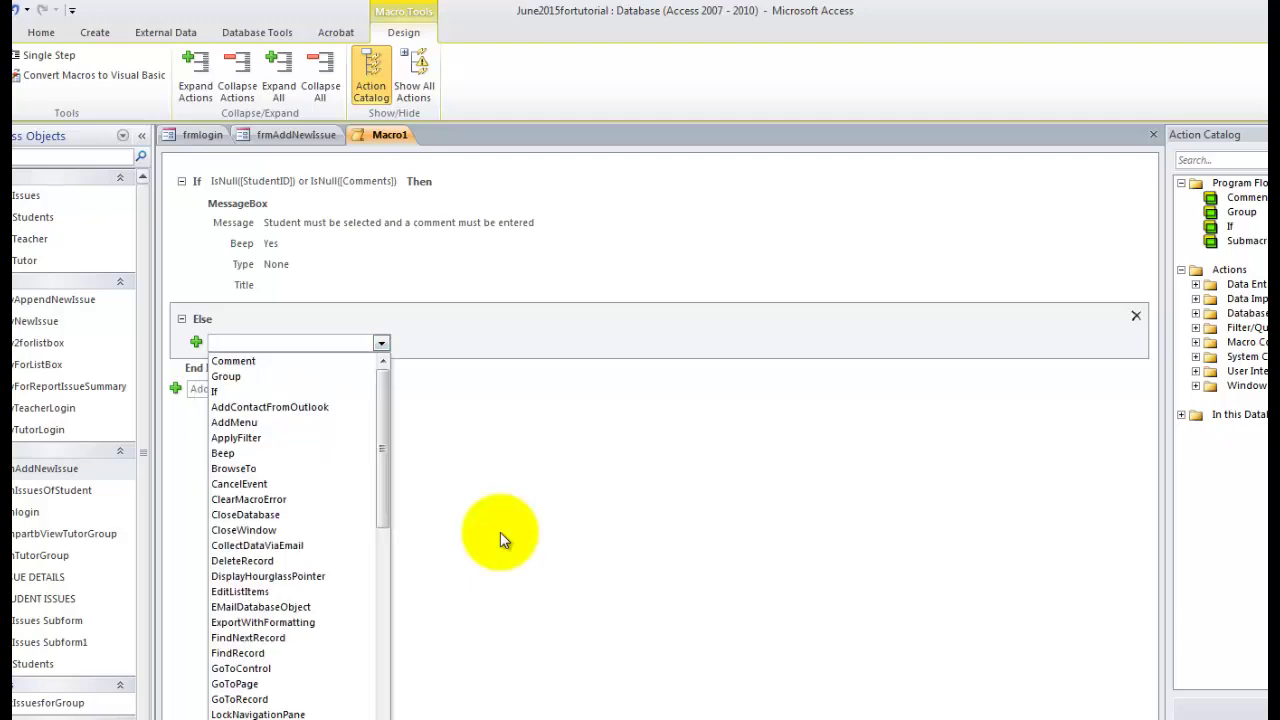
type("OnError")
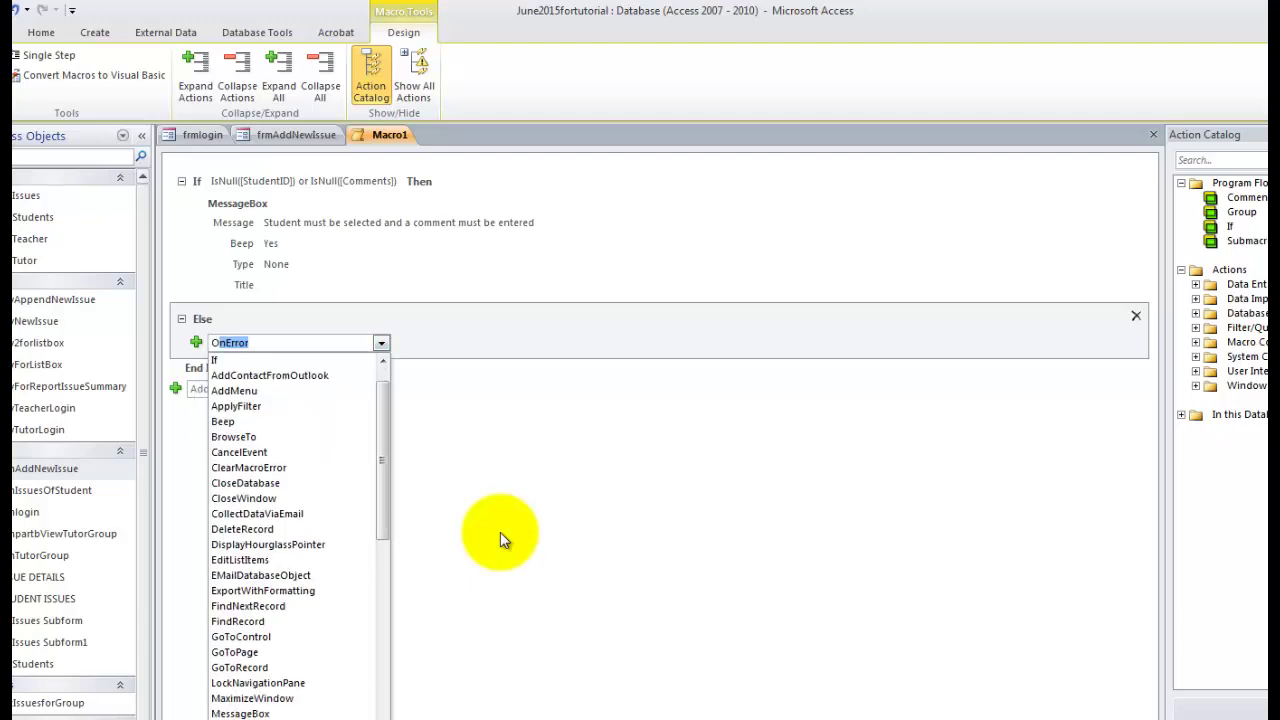
scroll(290, 540, "down", 4)
left_click(240, 718)
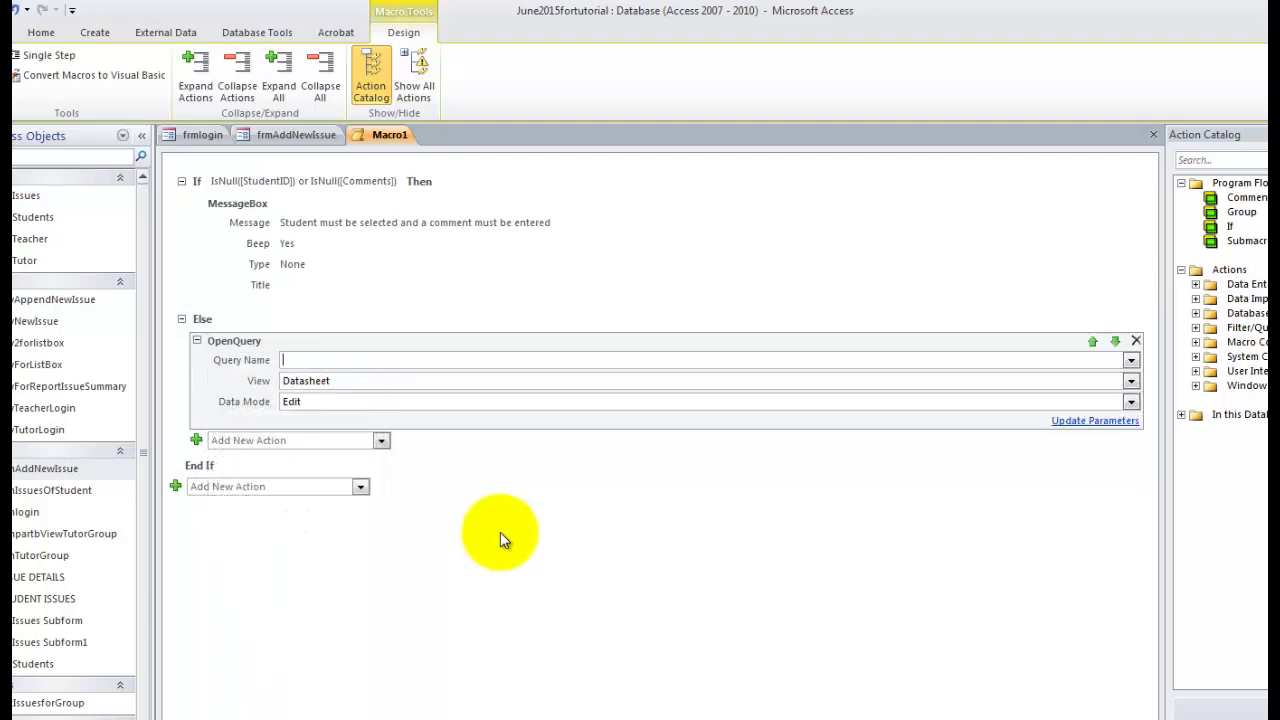
key("alt+Down")
key("Down")
key("Down")
key("Down")
key("Down")
key("Down")
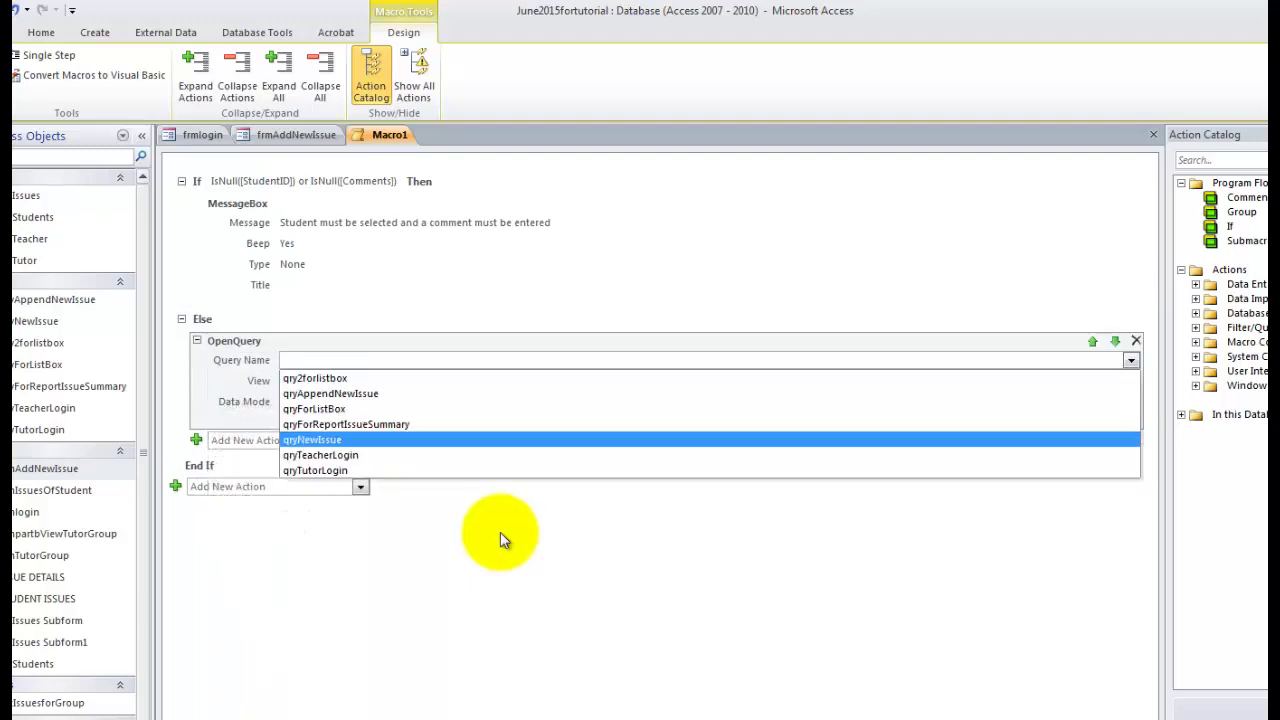
key("Down")
key("Up")
key("Up")
key("Up")
key("Up")
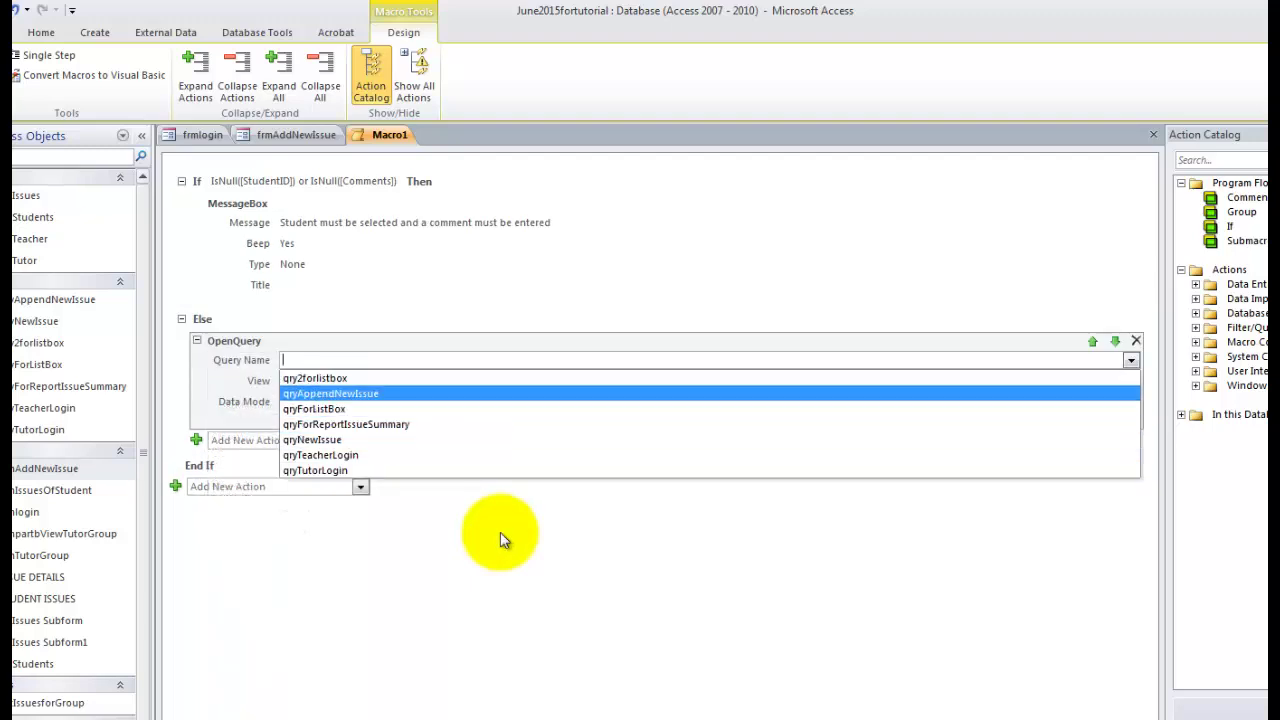
key("Return")
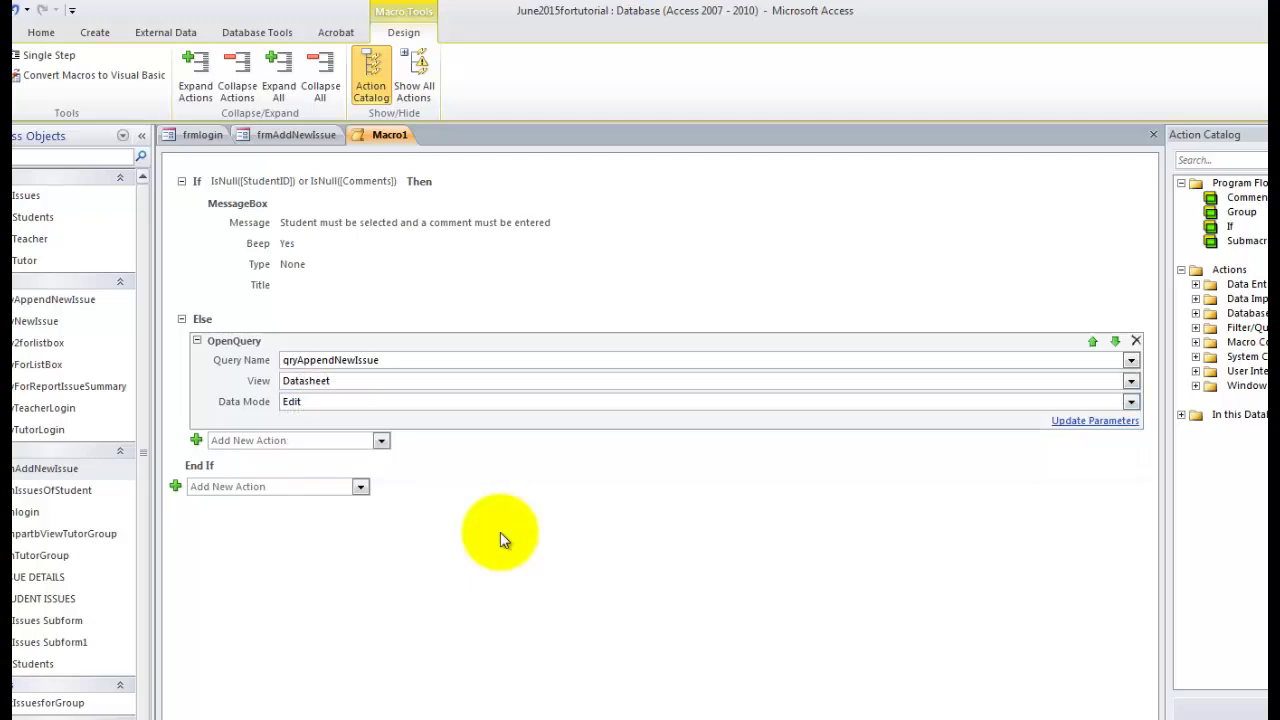
Add a 'New Issue has been added' message box and save the macro as mcrAddIssue.
key("alt+Down")
type("Me")
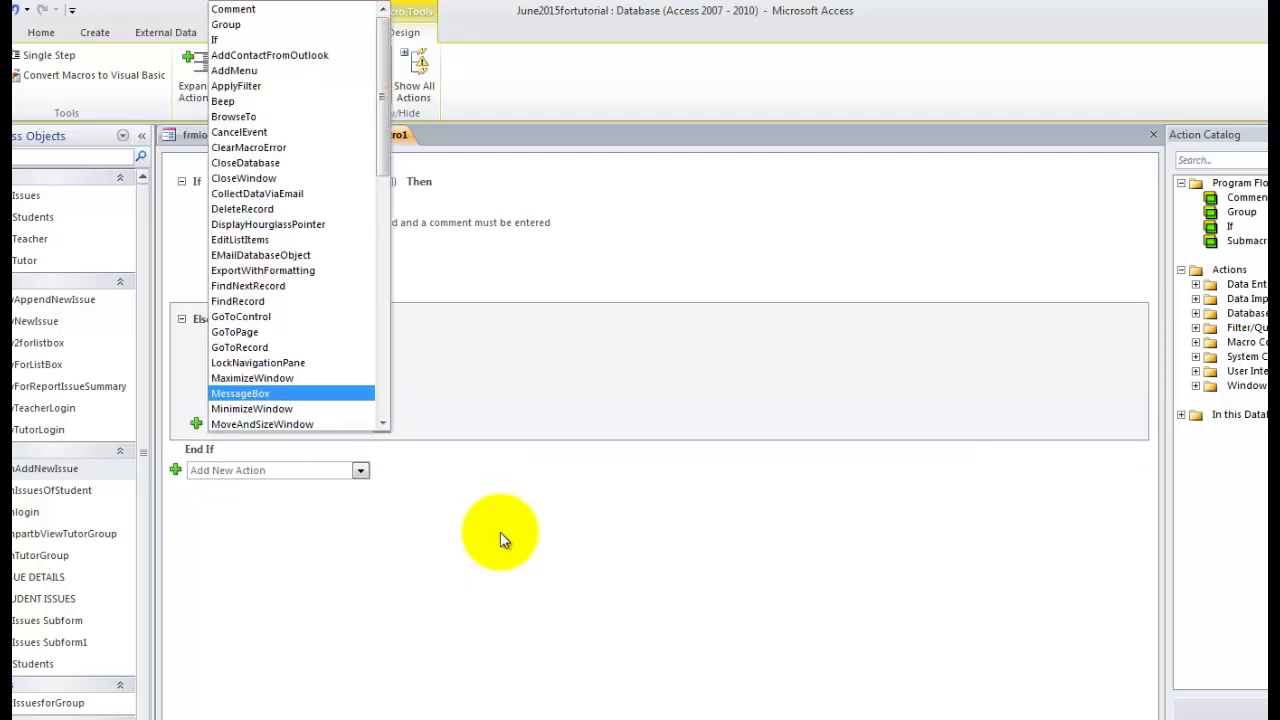
key("Return")
type("New")
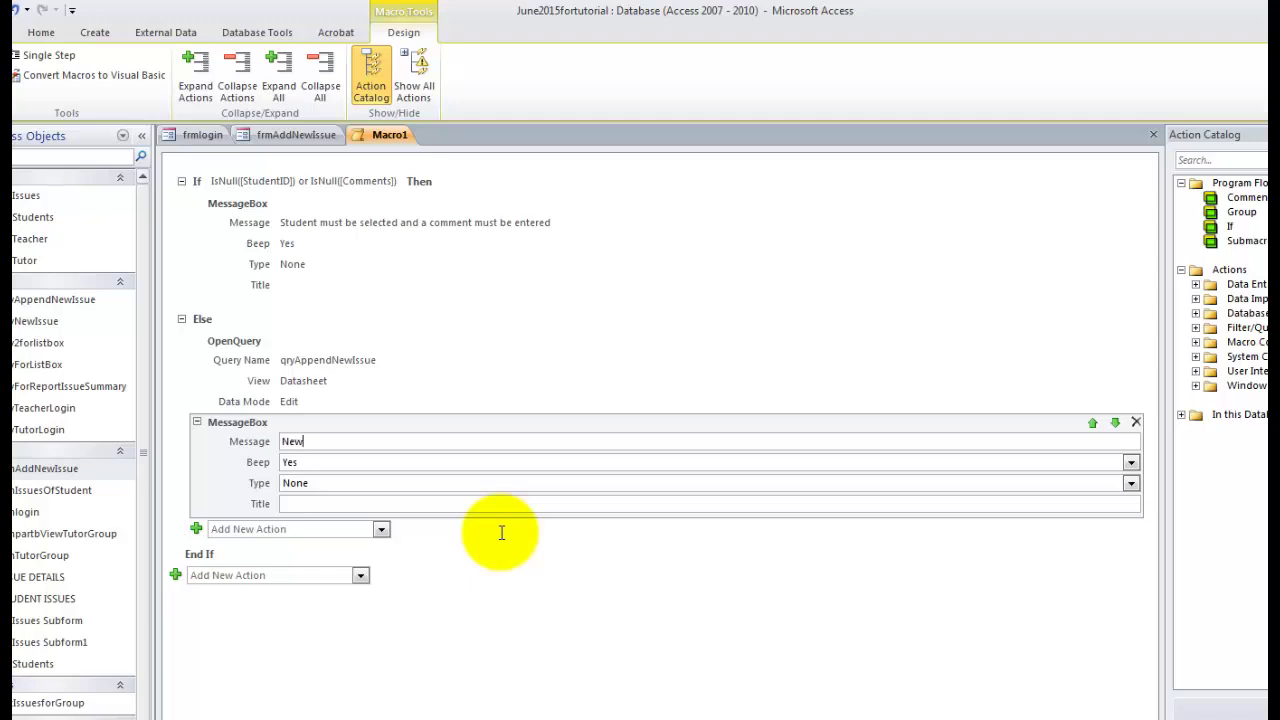
type(" Issue has been added")
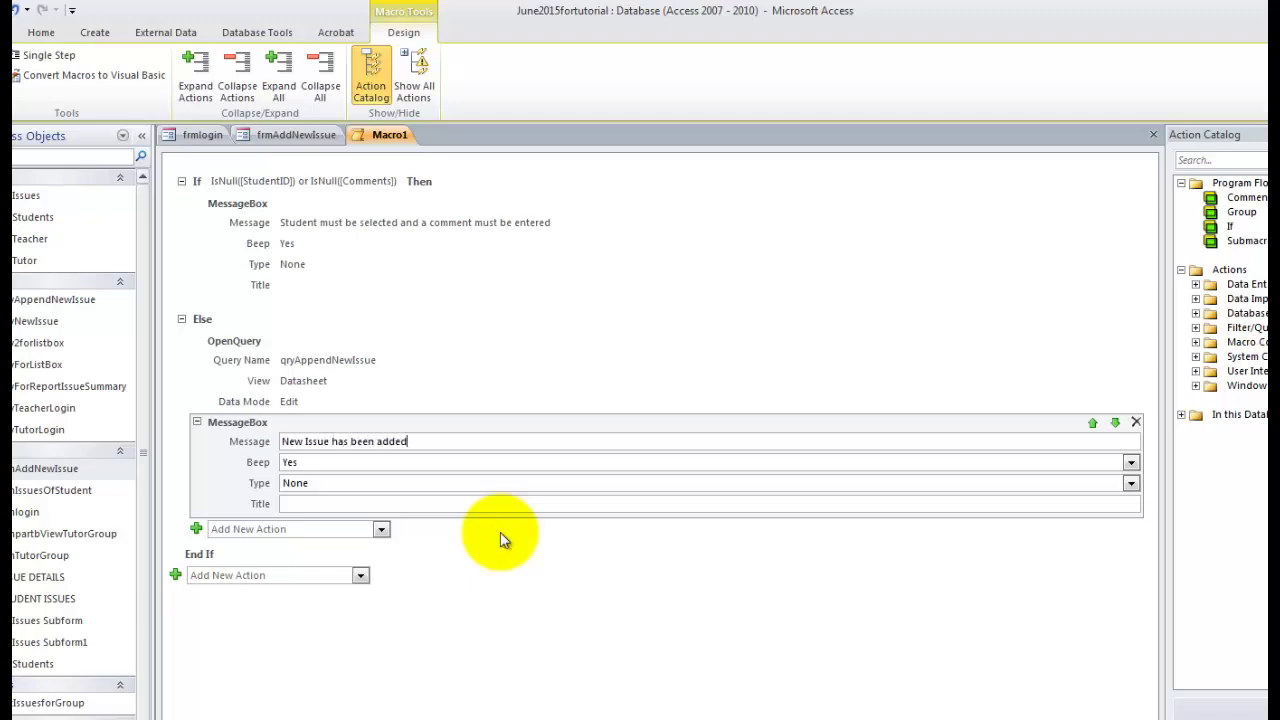
key("ctrl+s")
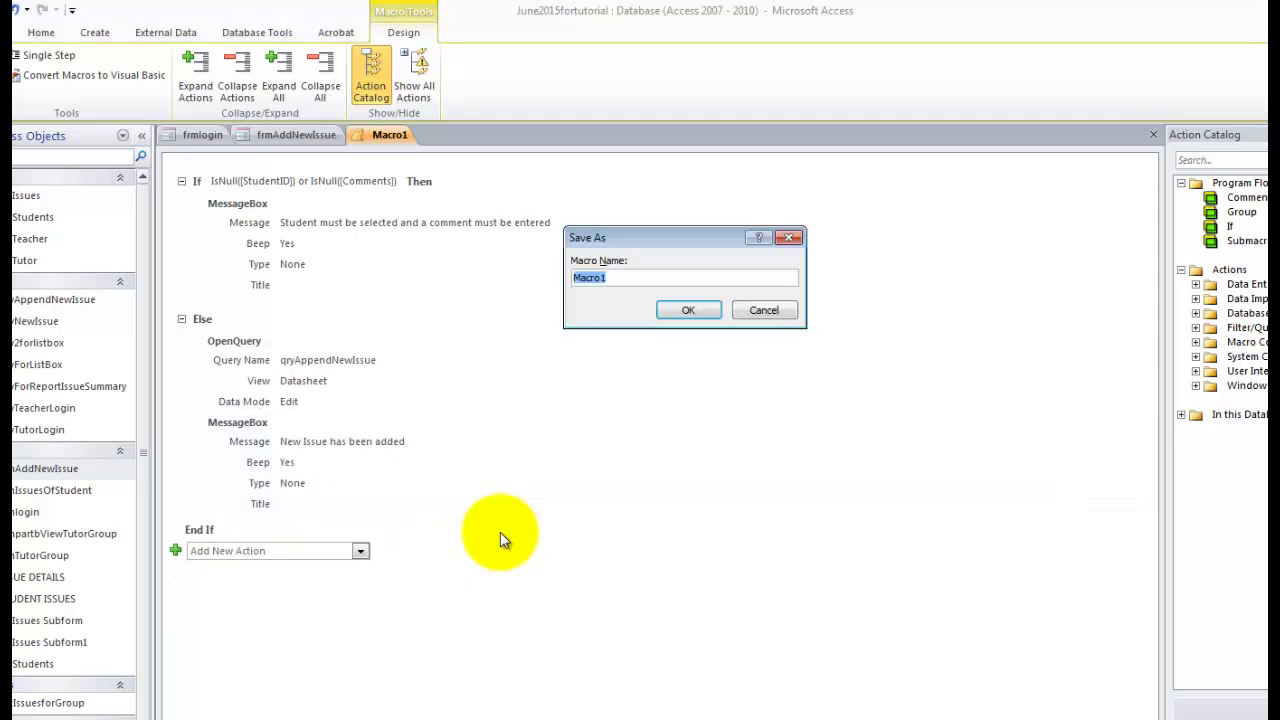
type("mcrAddIssue")
key("Return")
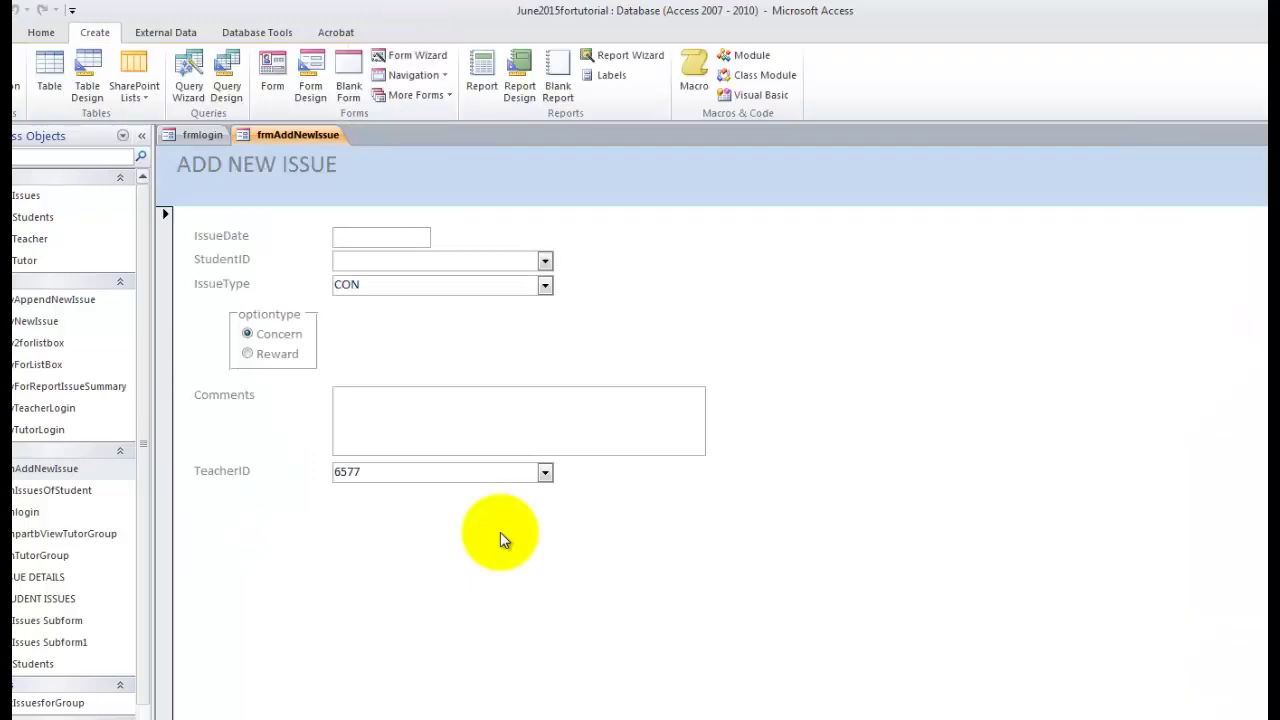
In Design View, enlarge the Detail section and place a new button below TeacherID.
right_click(262, 136)
key("Return")
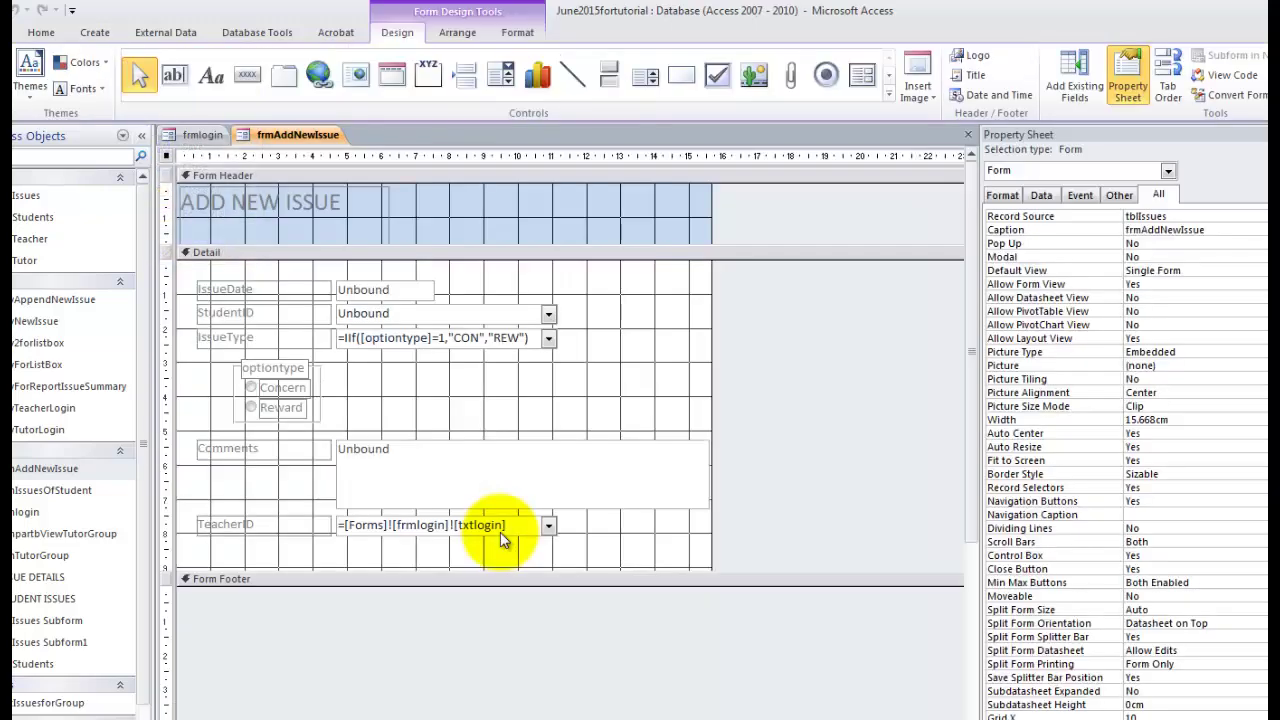
left_click_drag(499, 572, 499, 620)
left_click(247, 75)
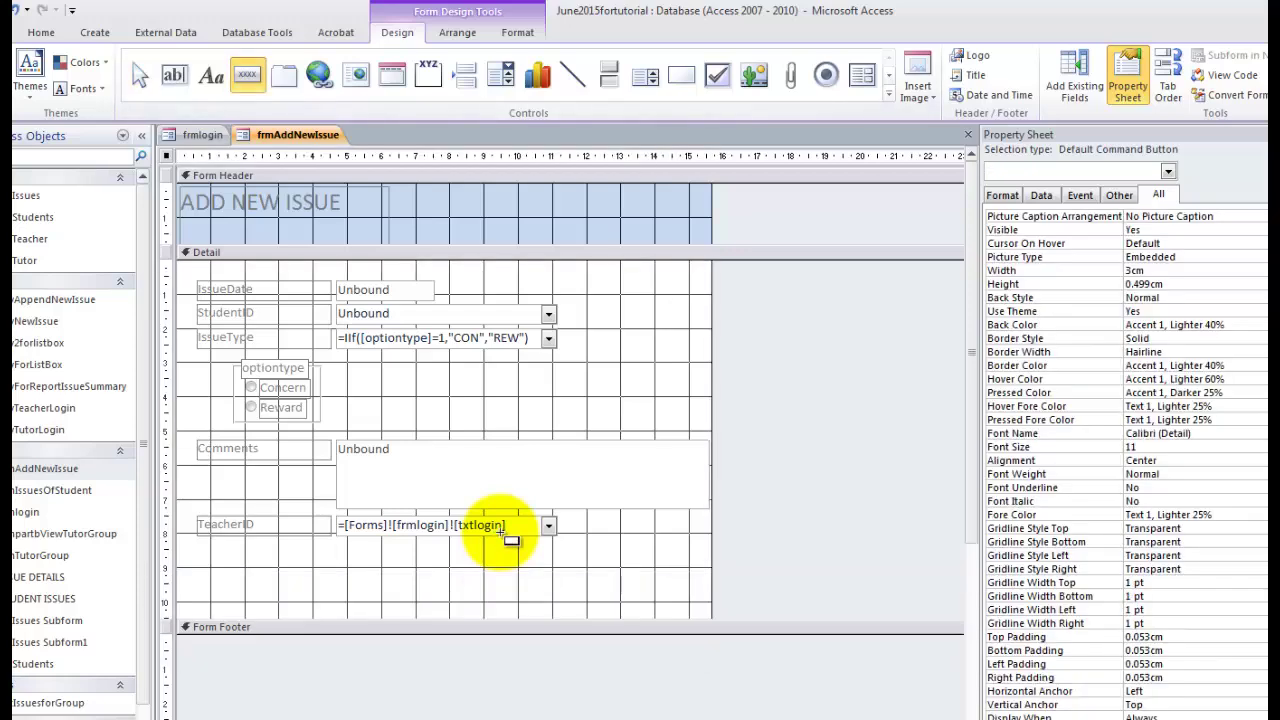
left_click(434, 573)
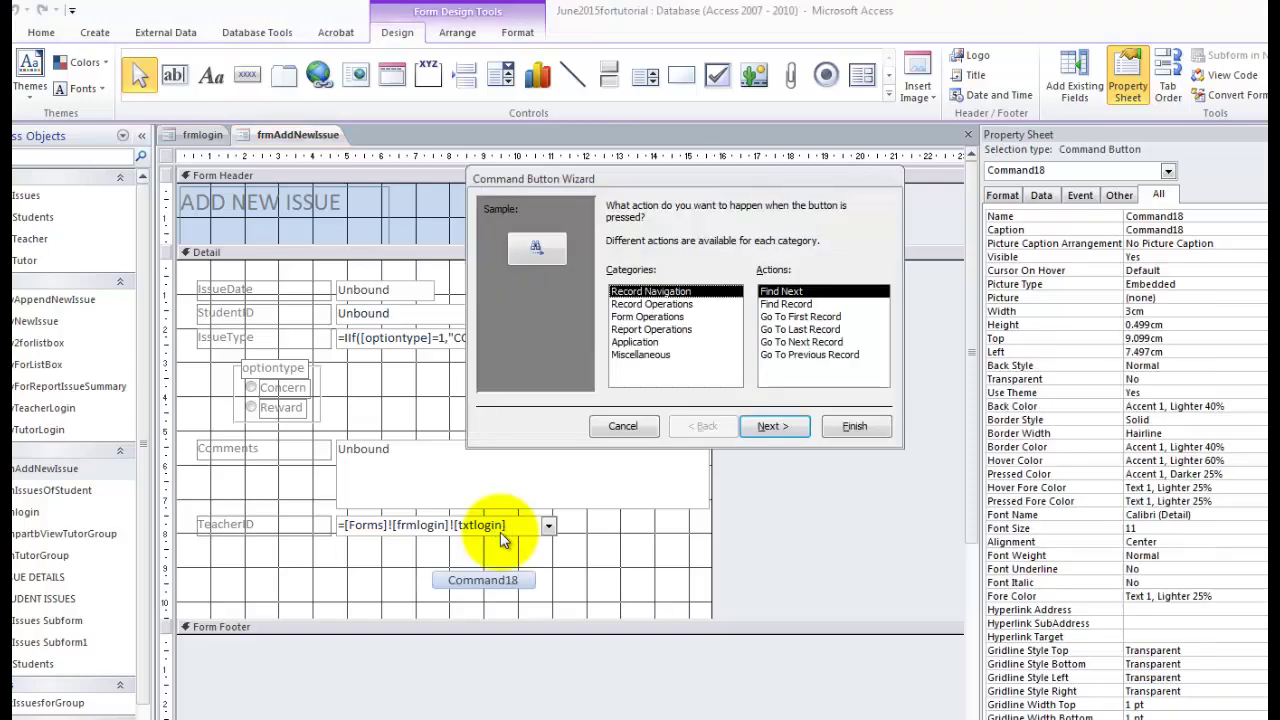
Make the button run the mcrAddIssue macro via Miscellaneous > Run Macro.
left_click(641, 355)
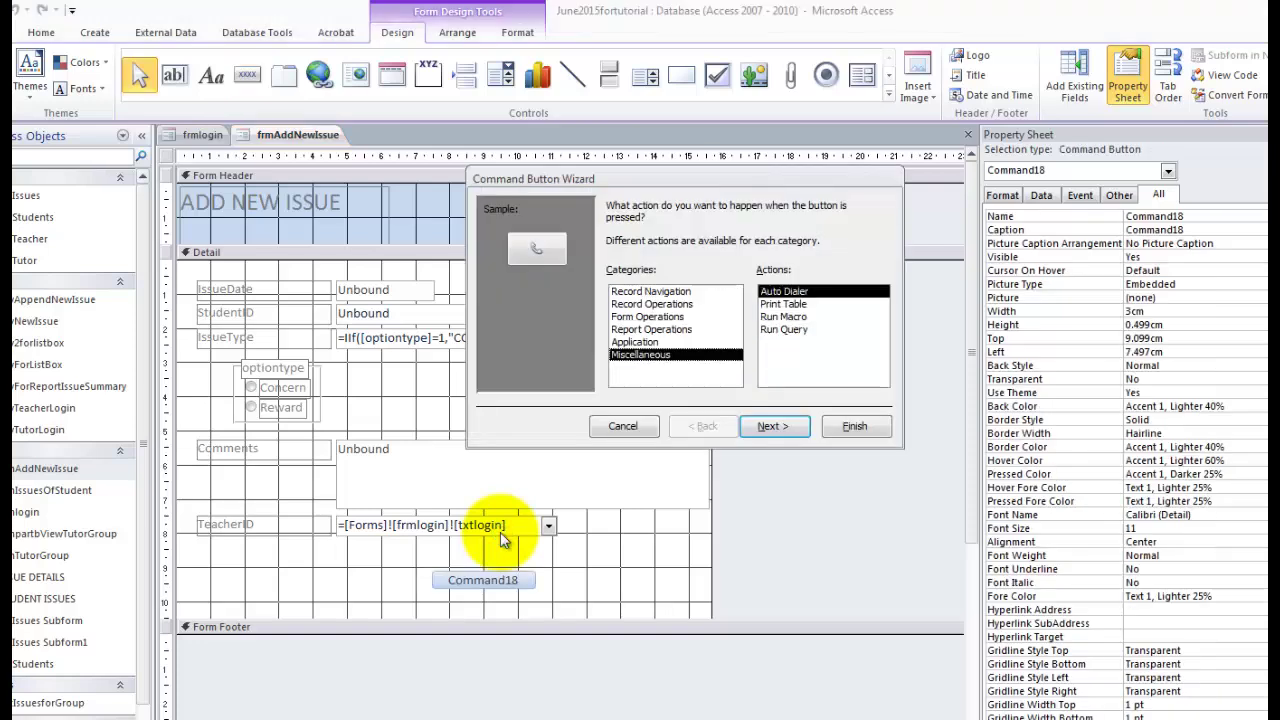
left_click(783, 316)
left_click(774, 426)
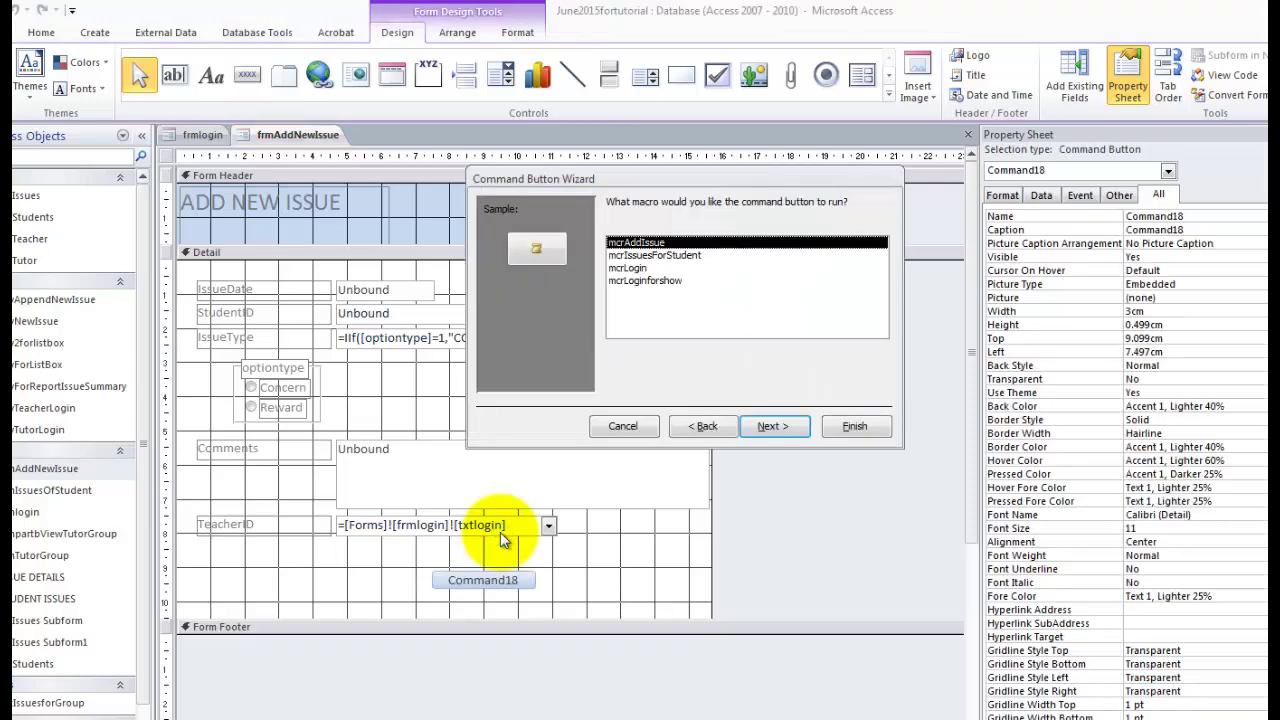
left_click(774, 426)
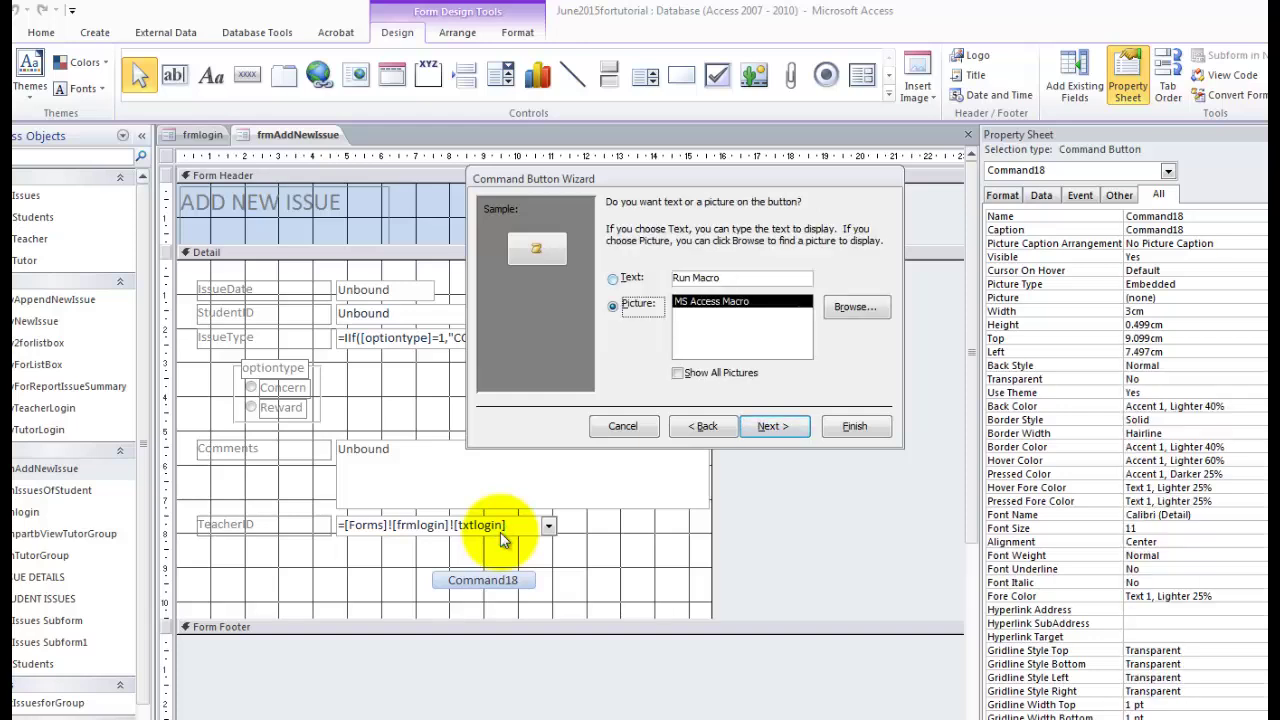
Give the button the text 'ADD ISSUE' and finish the wizard.
left_click(613, 279)
key("Tab")
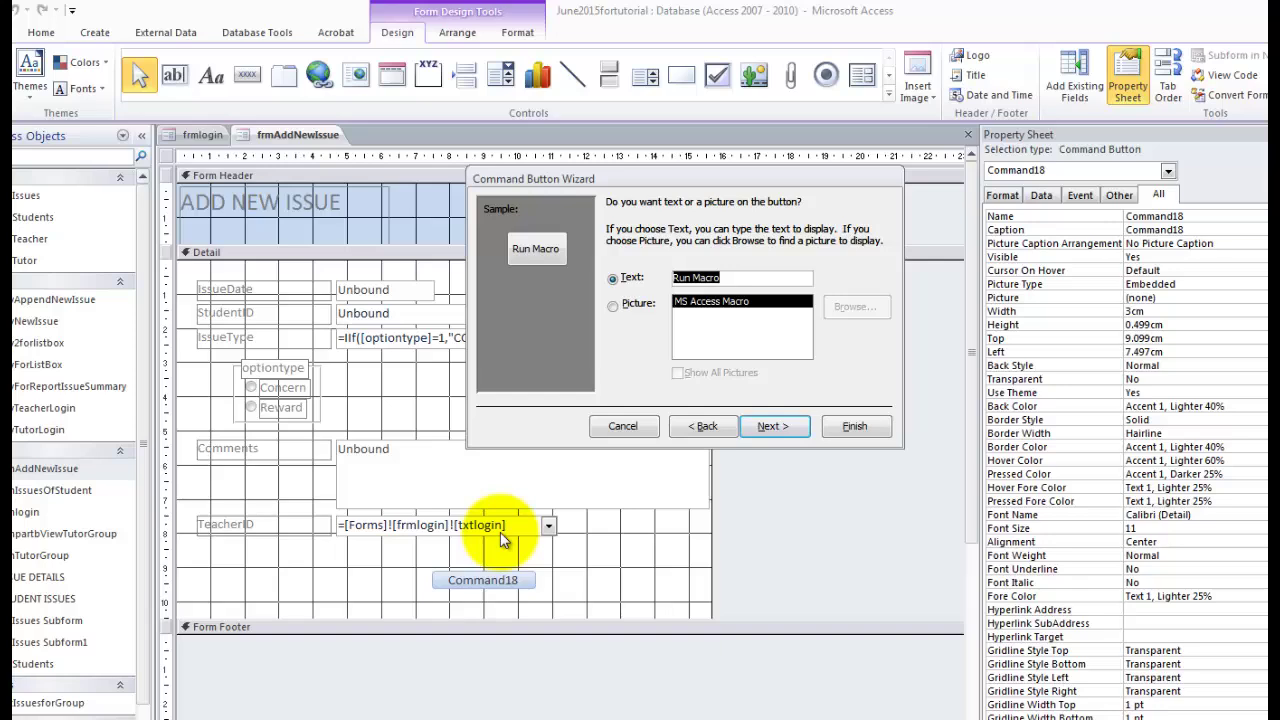
type("ADD ISSUE")
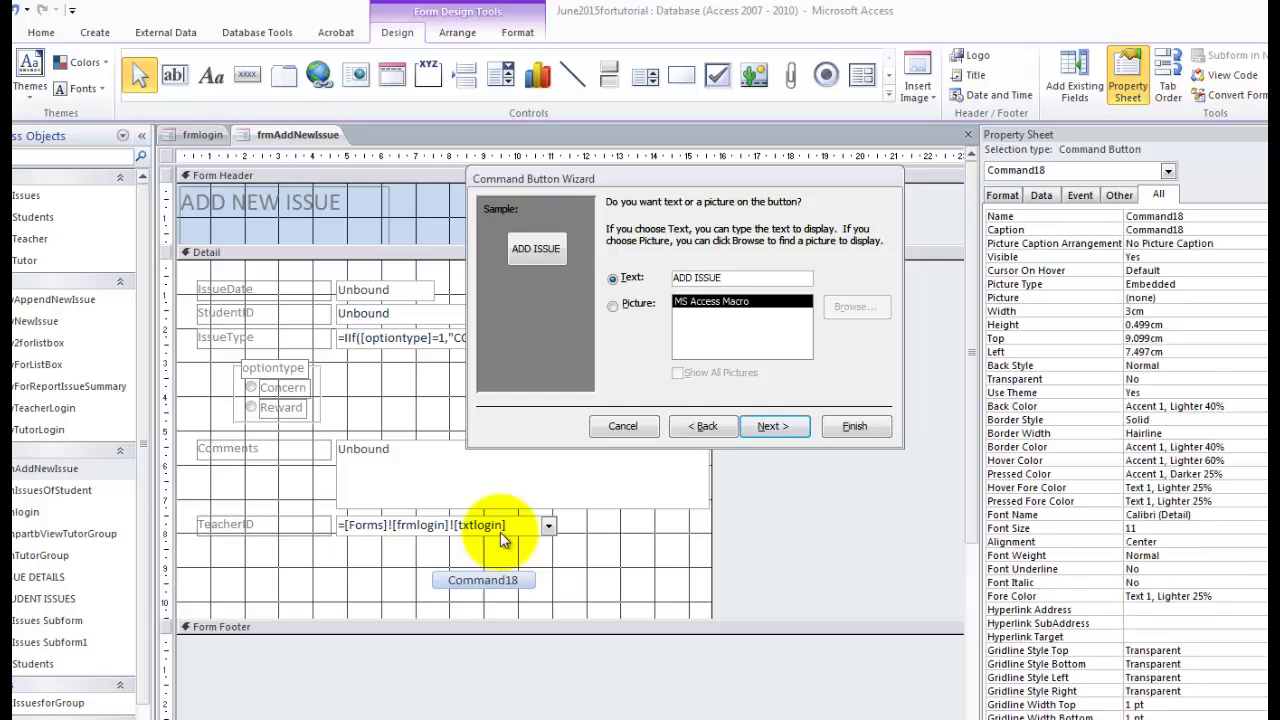
left_click(772, 426)
left_click(855, 426)
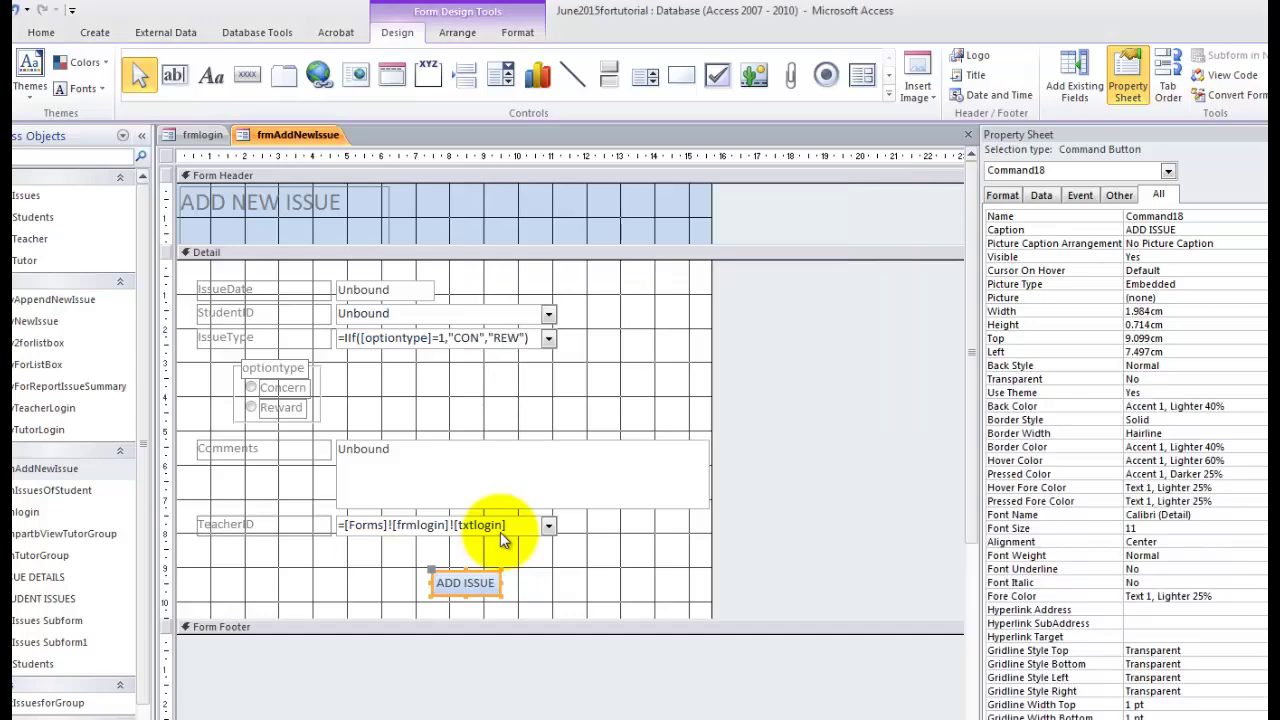
right_click(296, 134)
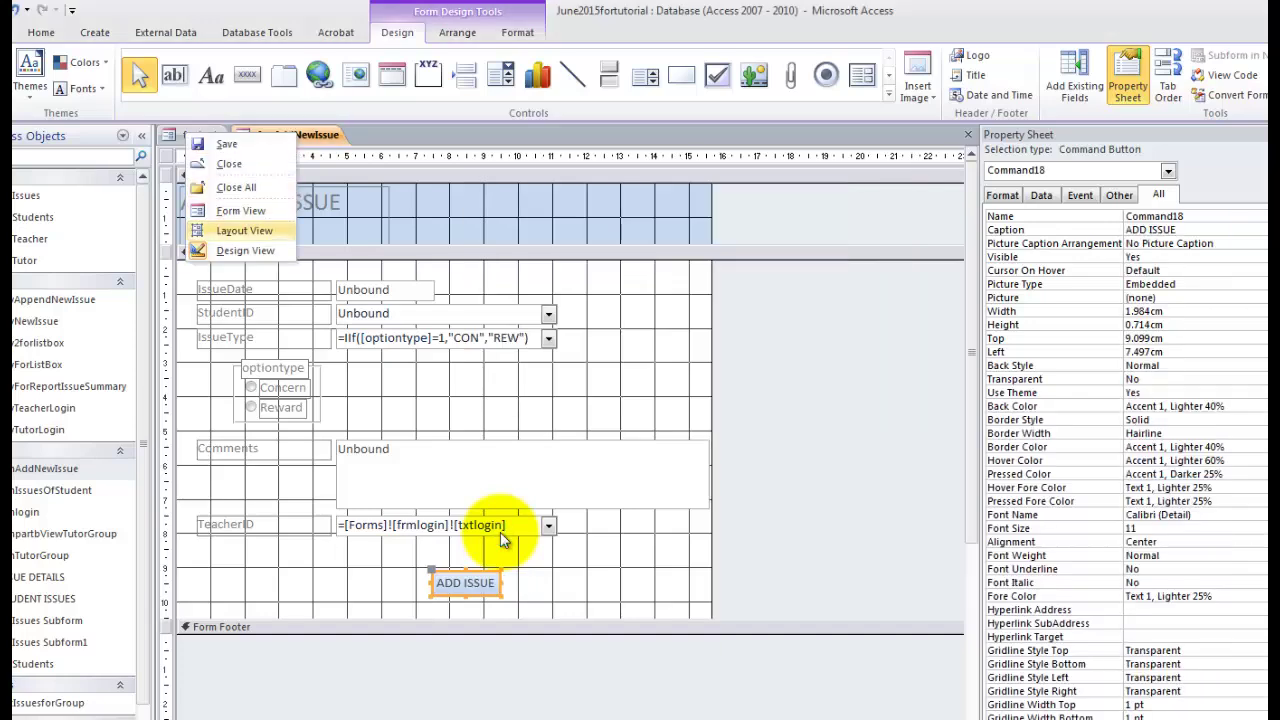
In Form View, enter date 12/03/2015, pick a student, and trigger the missing-comment warning.
left_click(240, 210)
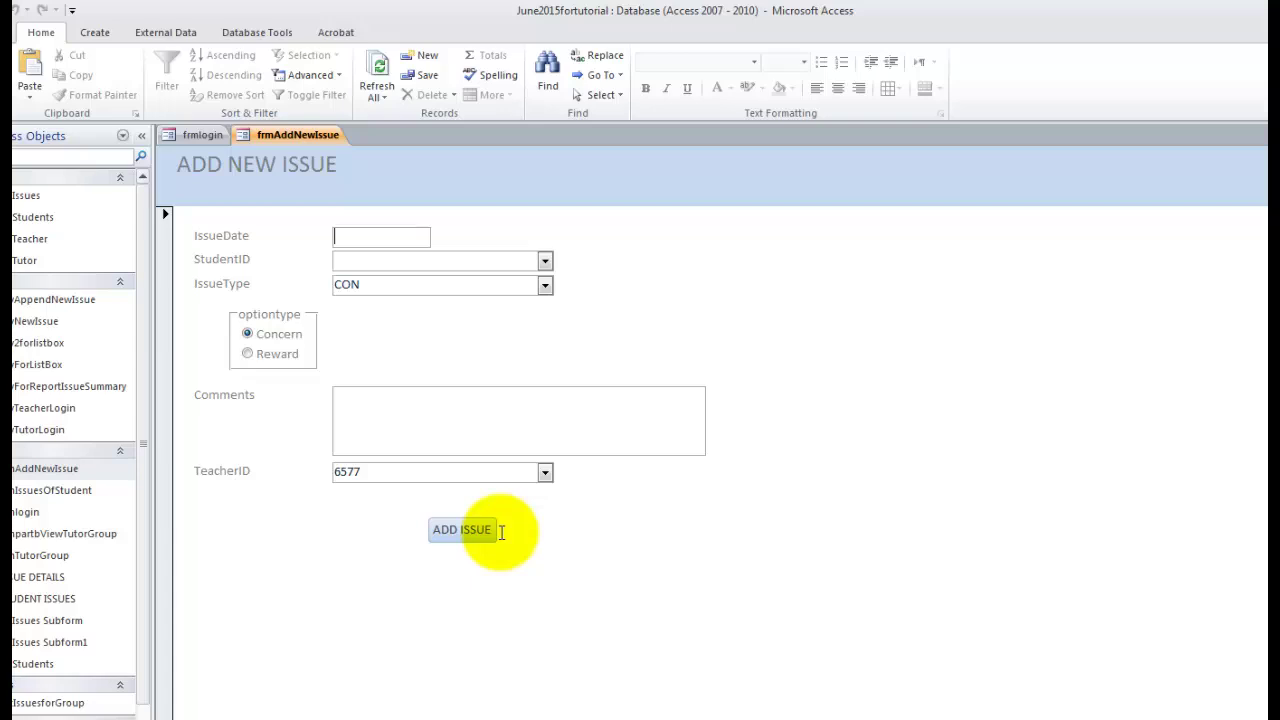
type("12/03/2015")
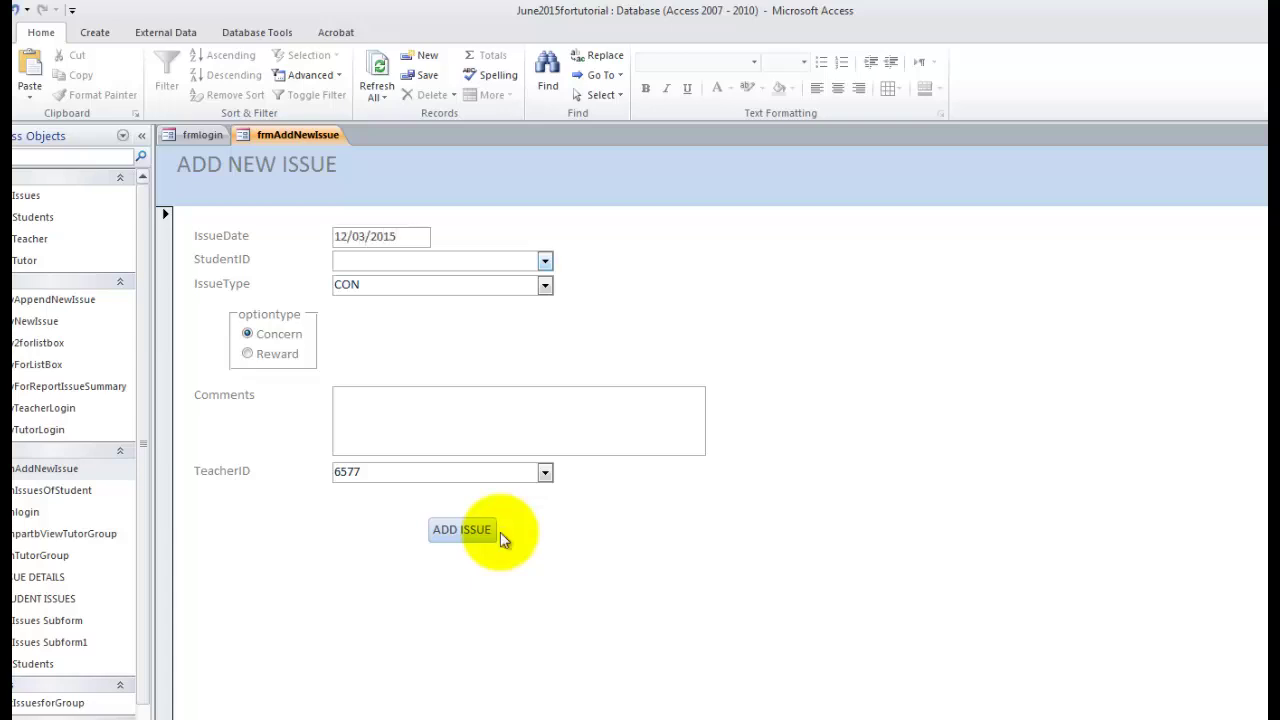
left_click(545, 261)
left_click(430, 367)
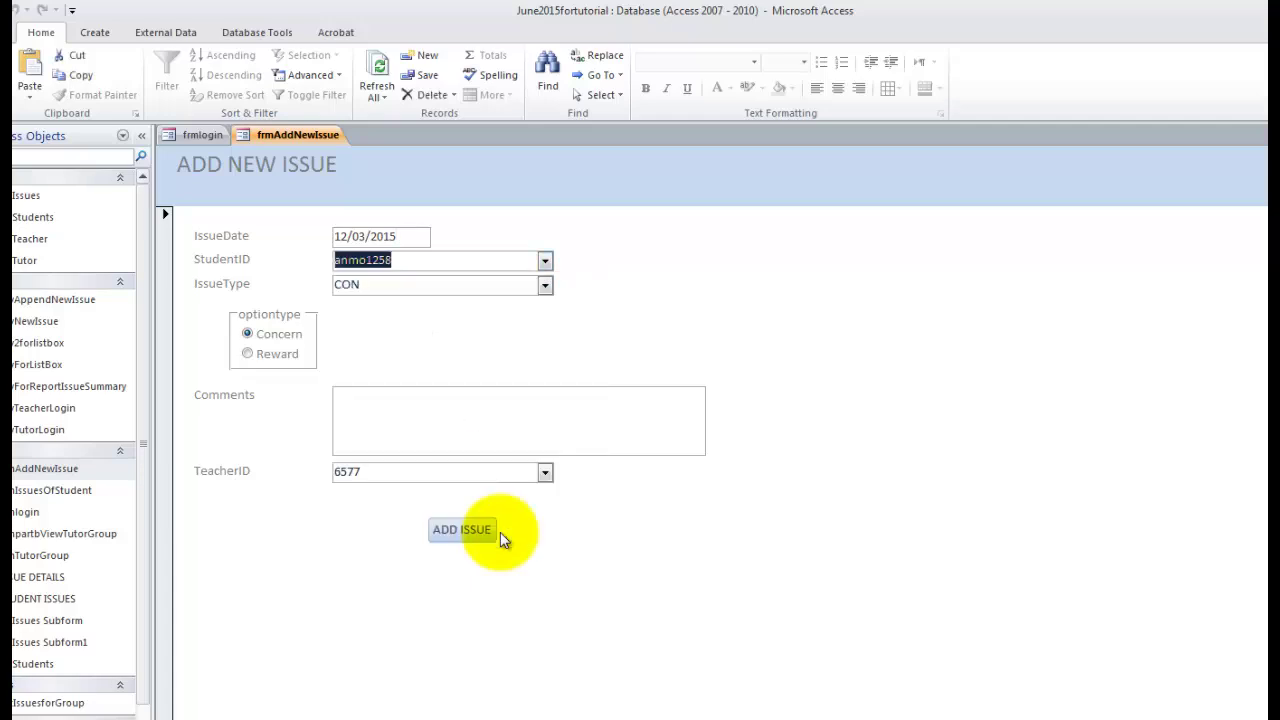
left_click(502, 420)
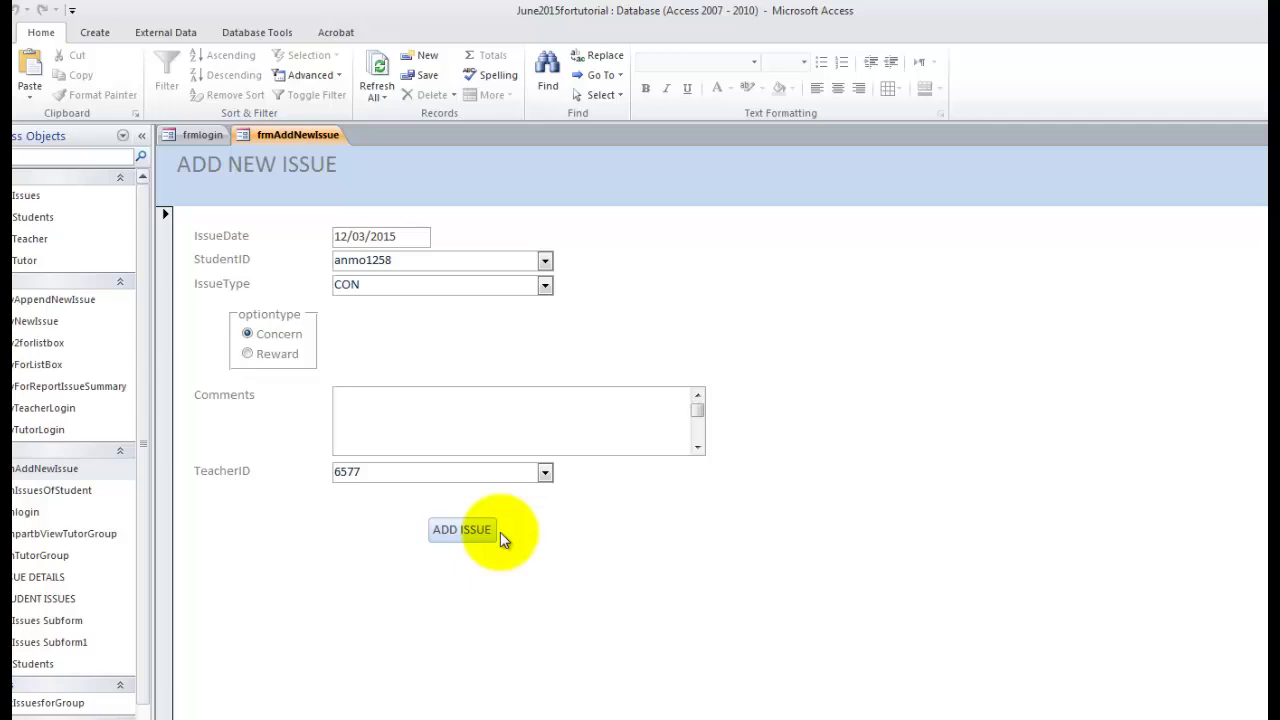
left_click(494, 534)
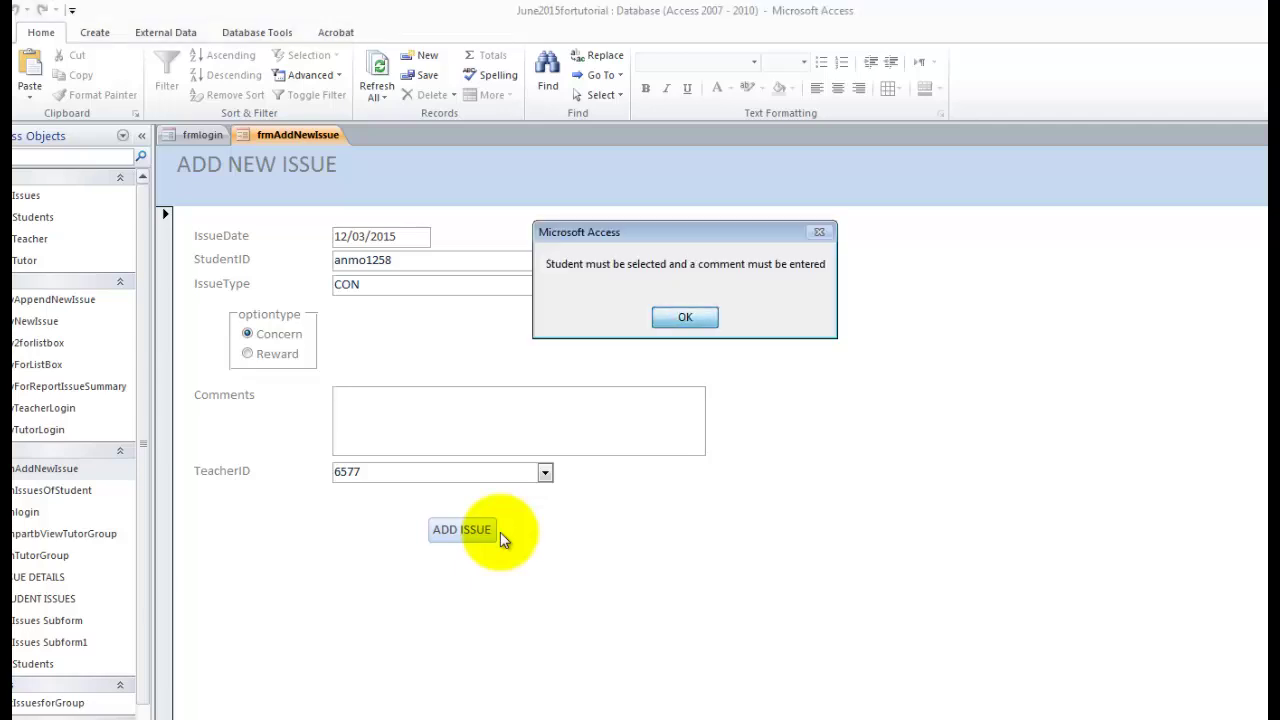
key("Return")
Add the comment 'No homework', submit with ADD ISSUE, and confirm the append prompts.
type("No HOME")
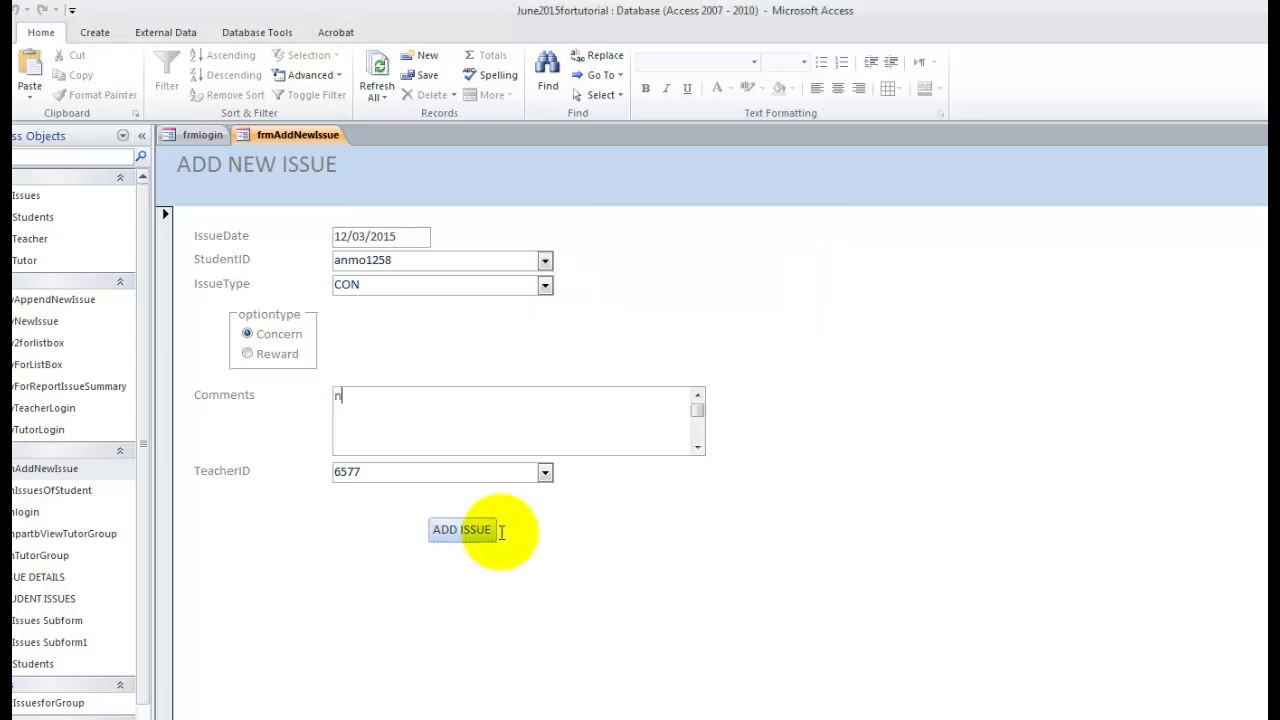
key("BackSpace")
key("BackSpace")
key("BackSpace")
key("BackSpace")
type("homework")
left_click(494, 530)
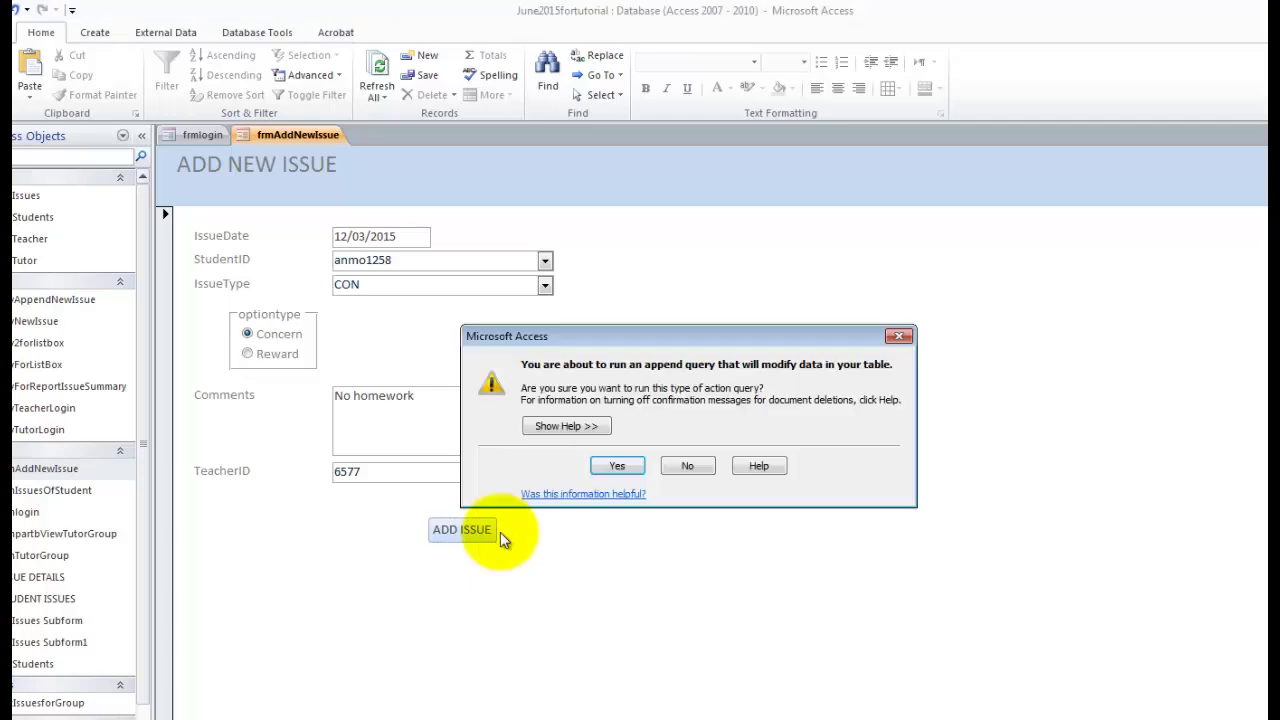
key("Return")
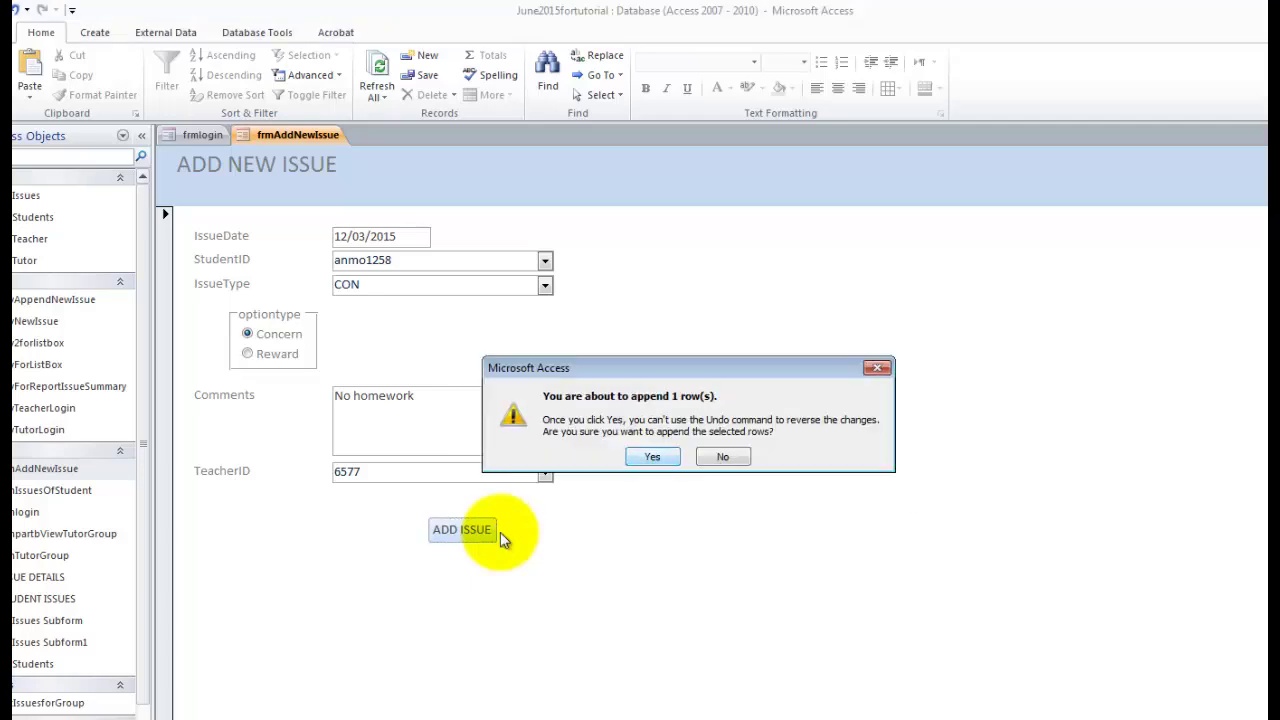
key("Return")
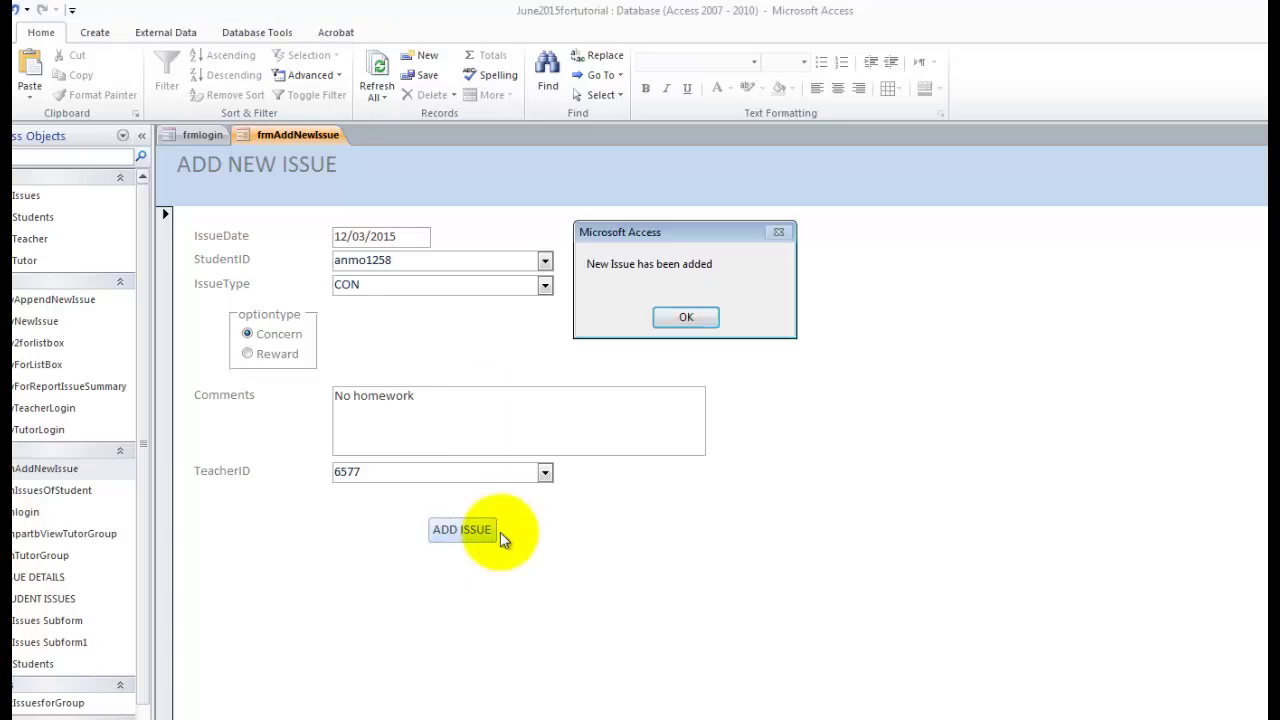
key("Return")
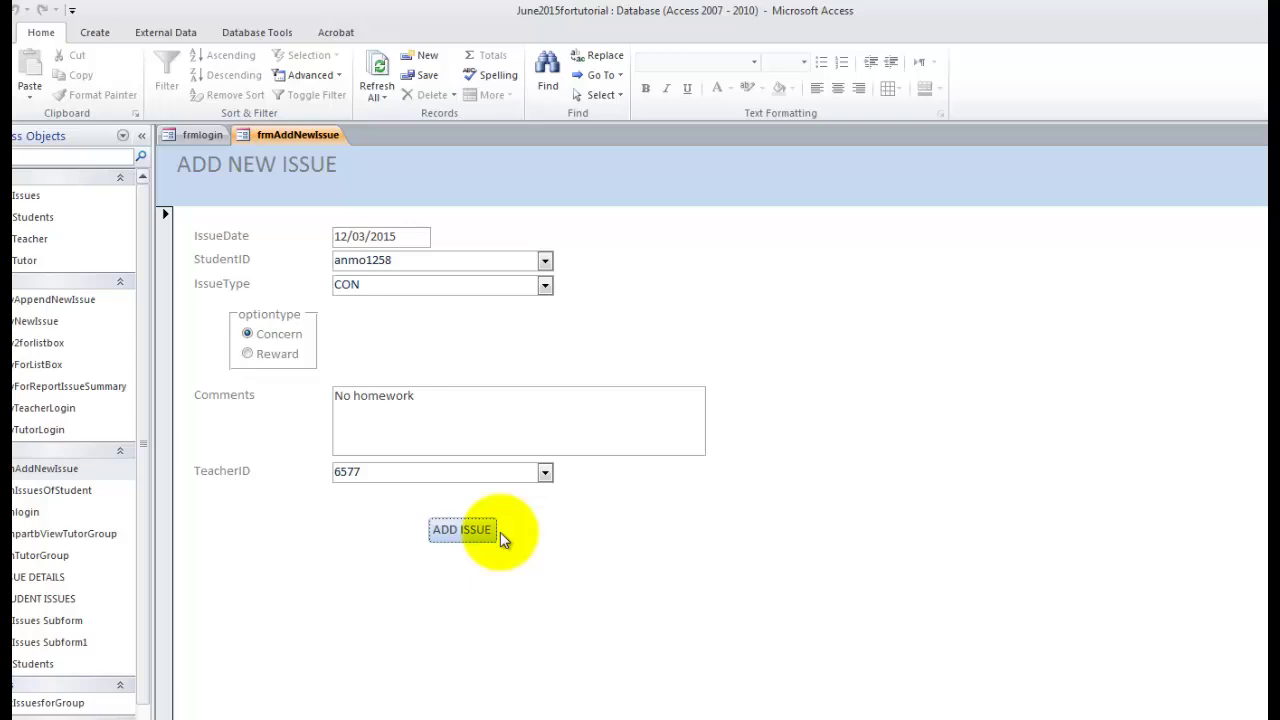